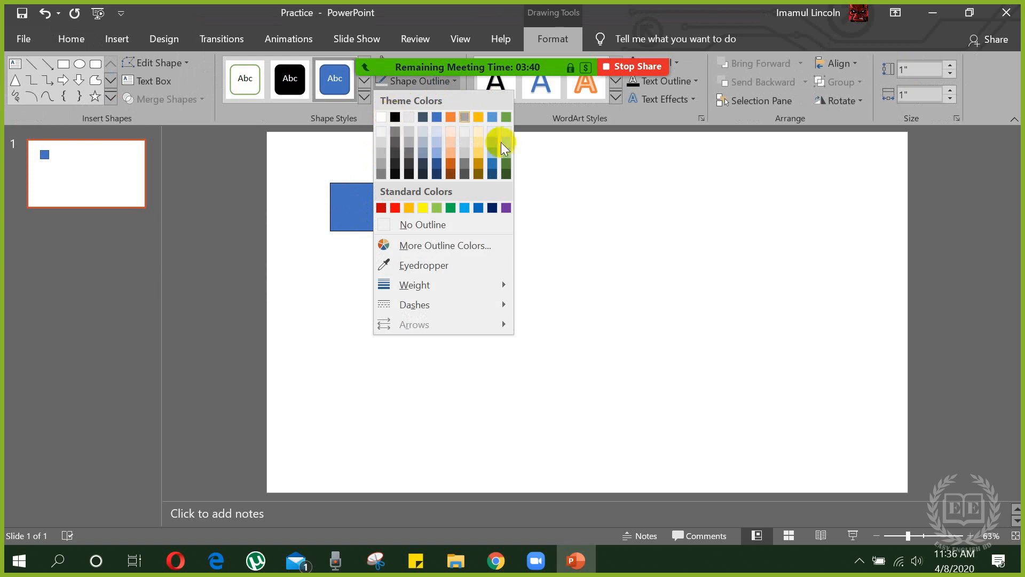
# - Give the blue square a black outline with a weight of 4½ pt
pyautogui.click(396, 118)
pyautogui.click(439, 233)
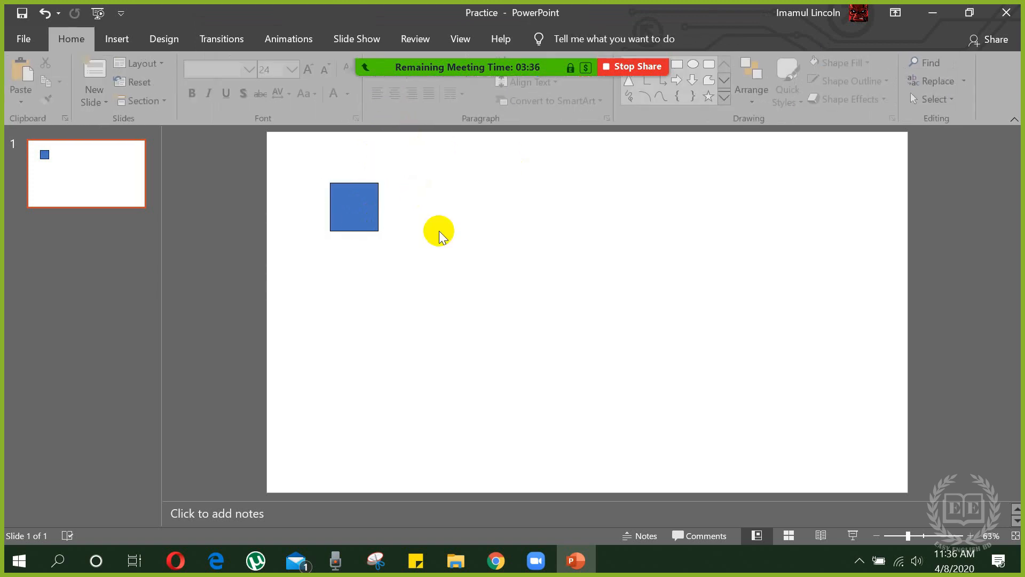
pyautogui.click(354, 207)
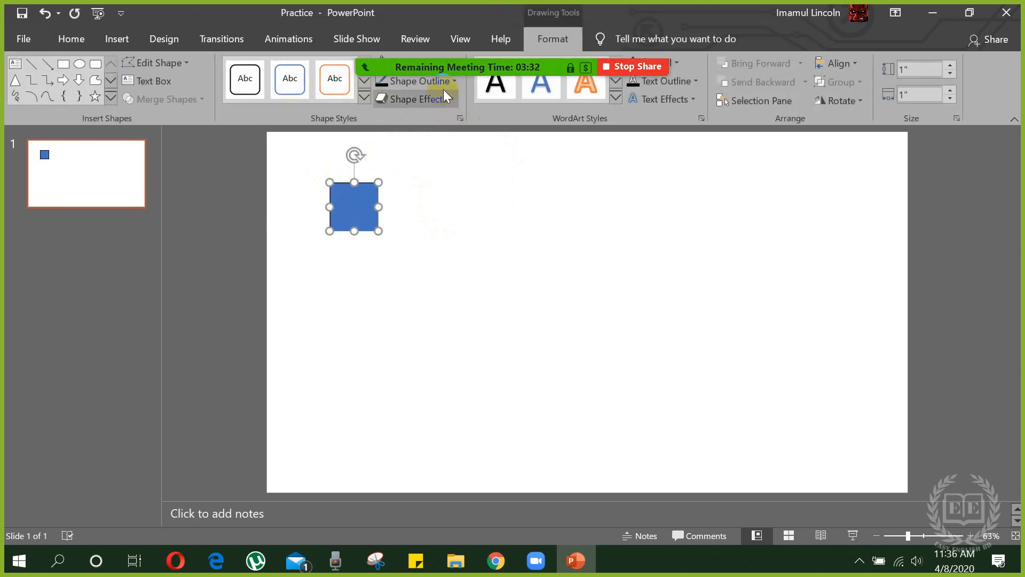
pyautogui.click(443, 86)
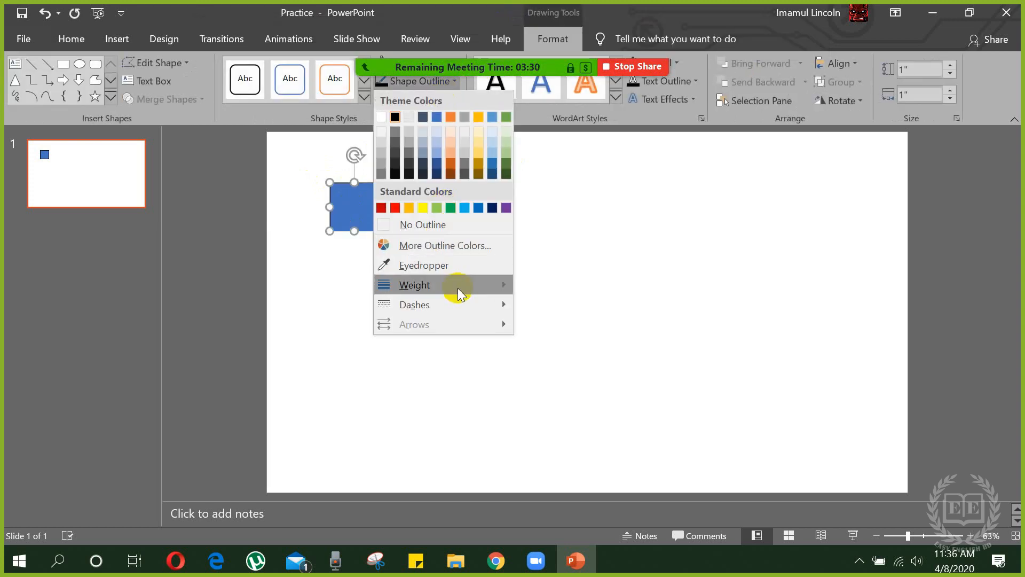
pyautogui.moveTo(457, 288)
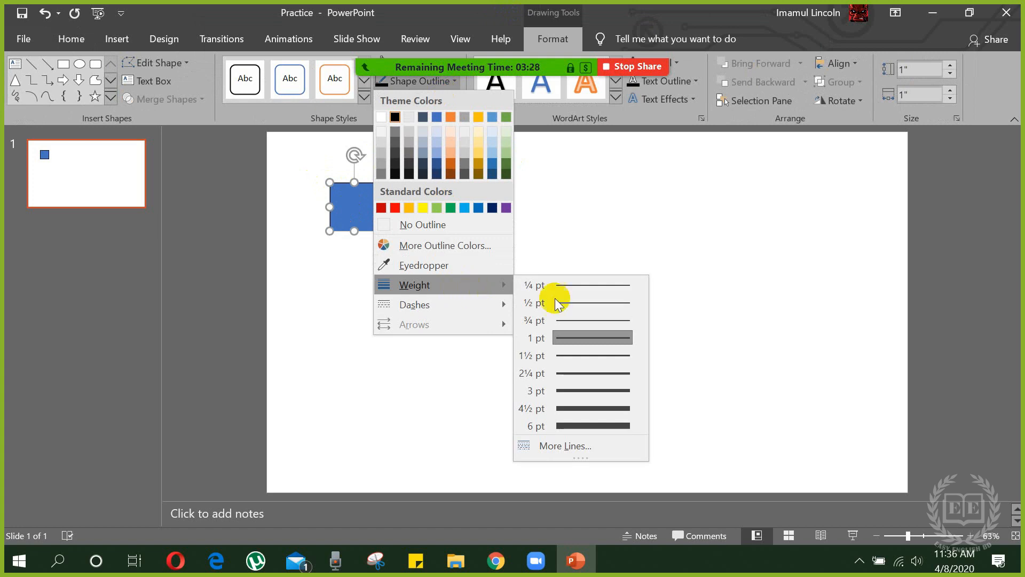
pyautogui.click(577, 408)
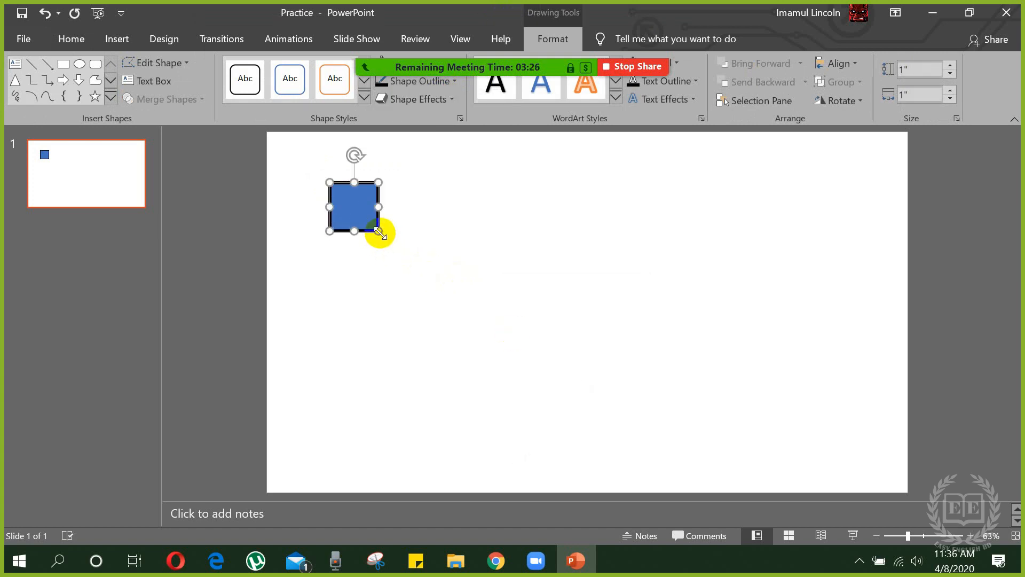
# - Move the blue shape to the slide's upper-left corner and enlarge it to cover the whole slide, 7.5" high by 13.33" wide
pyautogui.moveTo(379, 232); pyautogui.dragTo(519, 305)
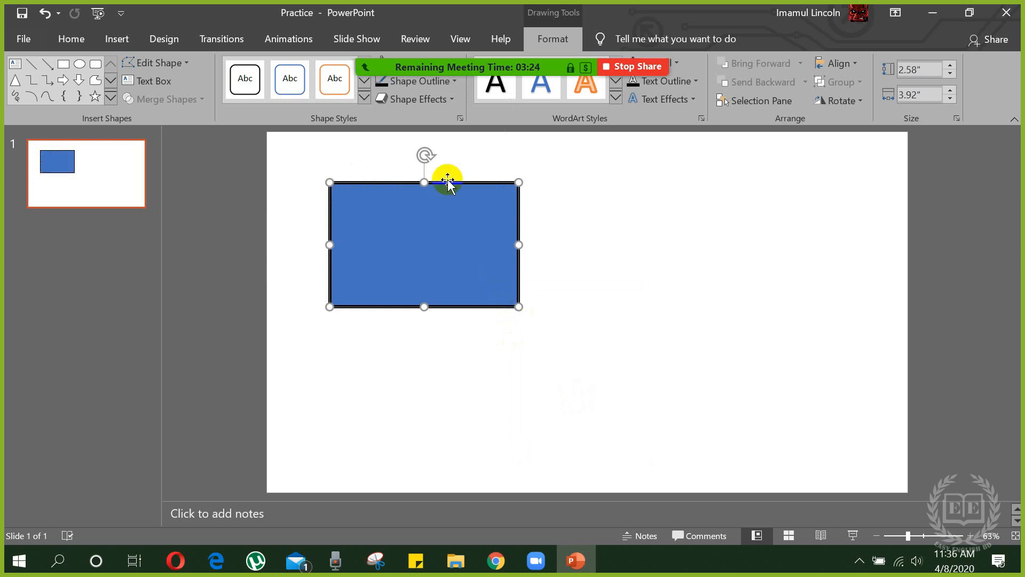
pyautogui.click(625, 213)
pyautogui.moveTo(426, 231); pyautogui.dragTo(364, 195)
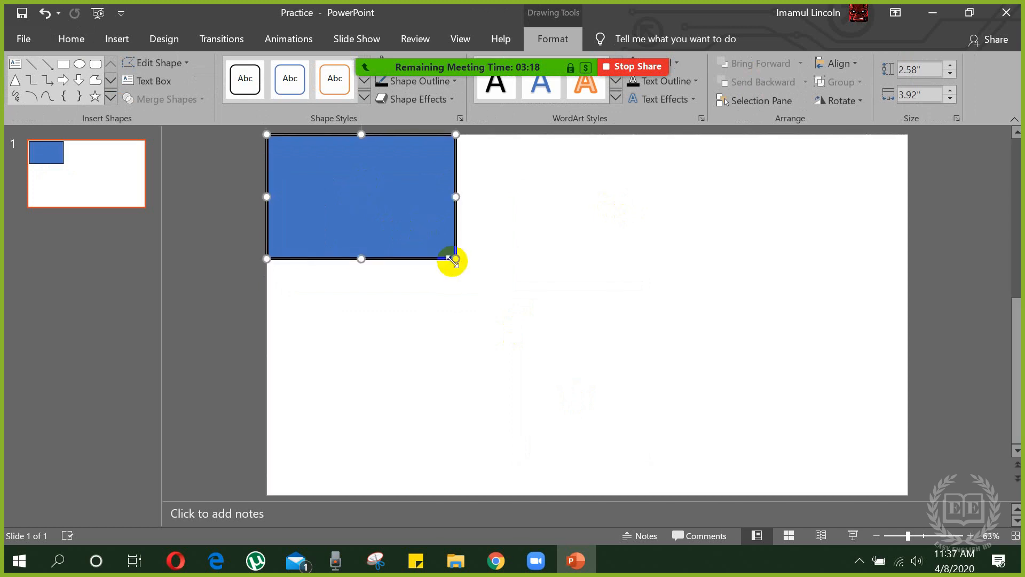
pyautogui.moveTo(456, 259); pyautogui.dragTo(906, 495)
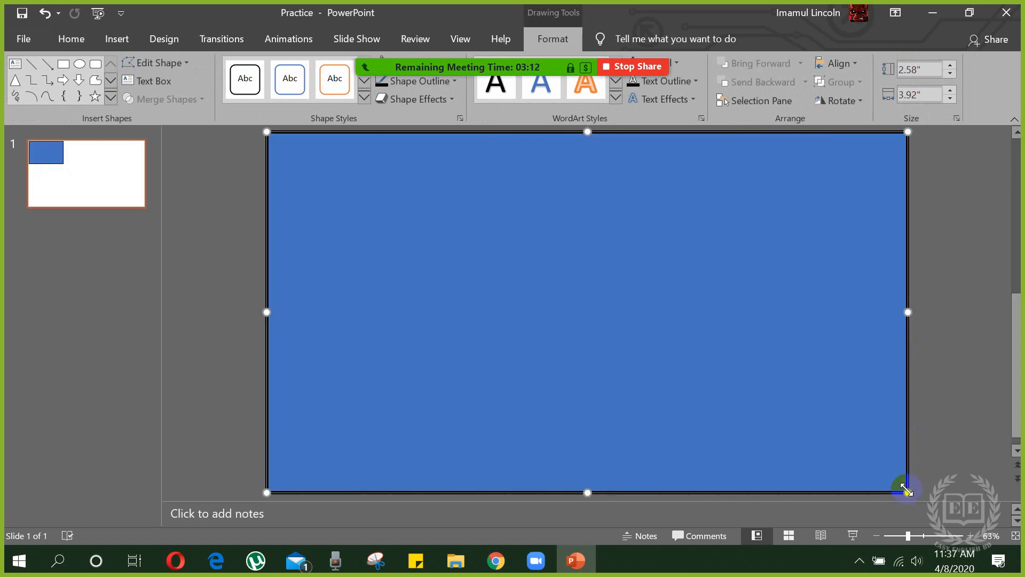
pyautogui.click(972, 368)
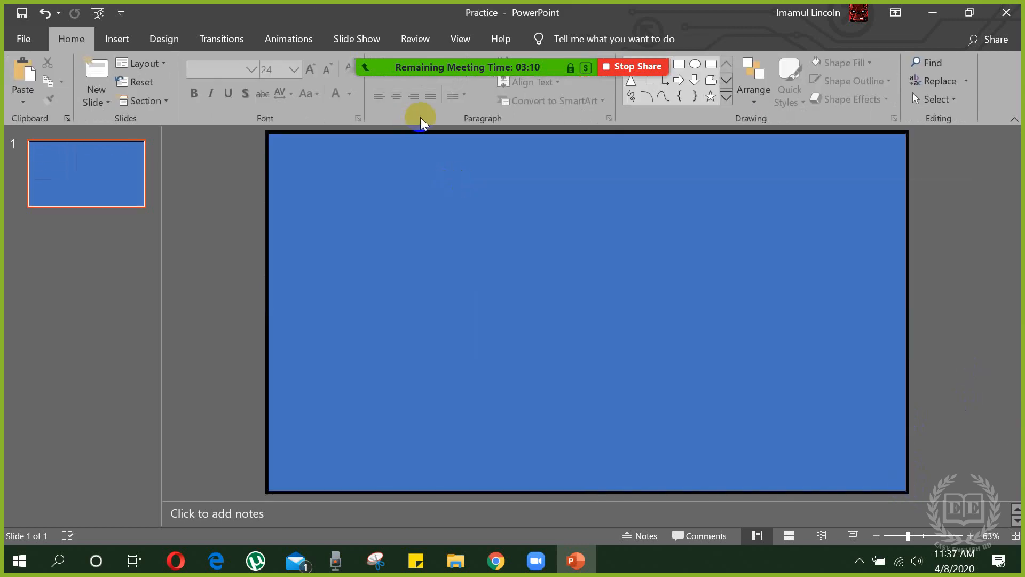
# - Restore the presentation window to a smaller size below the meeting toolbar and admit the participant from the waiting room
pyautogui.click(519, 217)
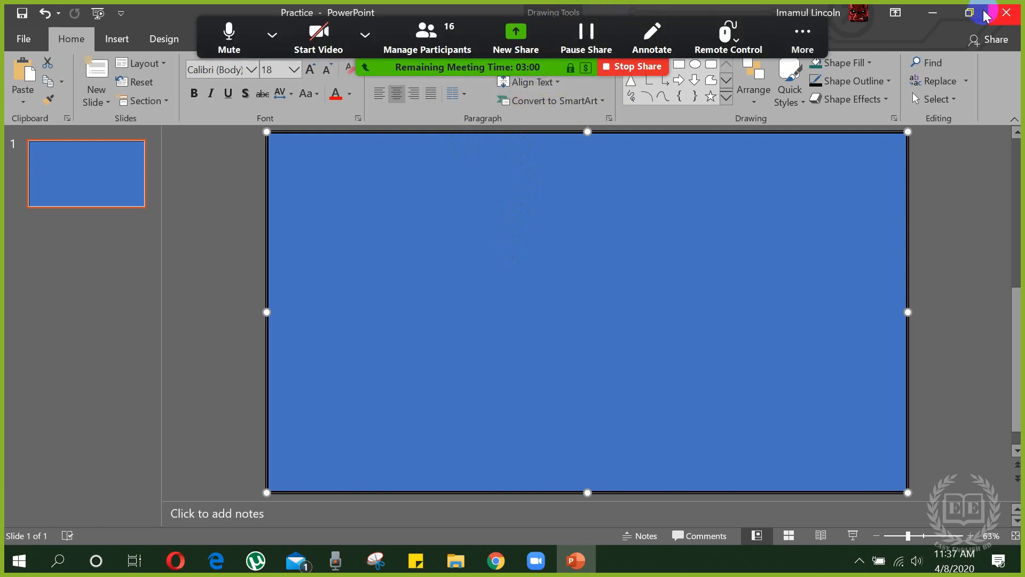
pyautogui.click(969, 12)
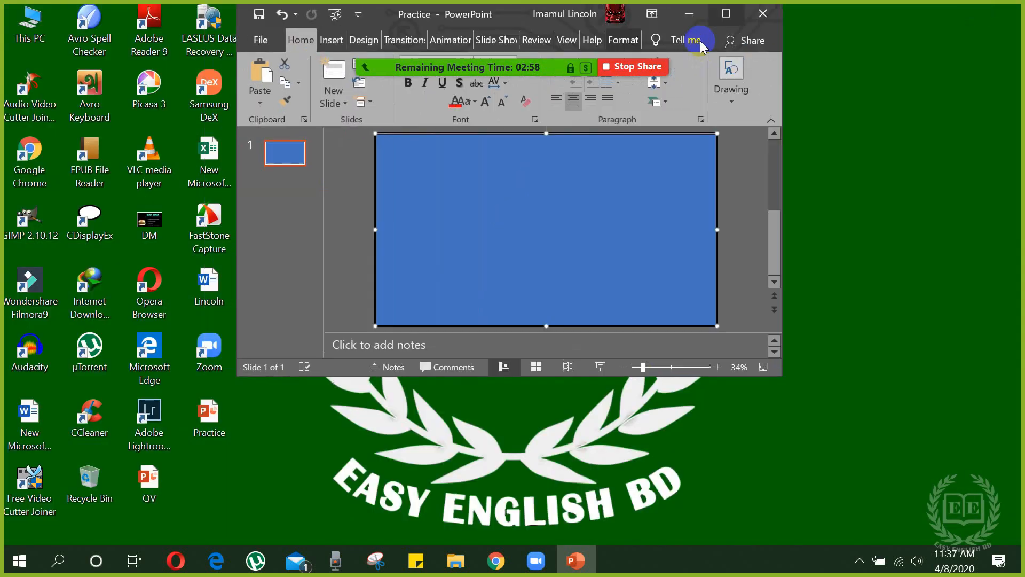
pyautogui.click(624, 41)
pyautogui.click(725, 14)
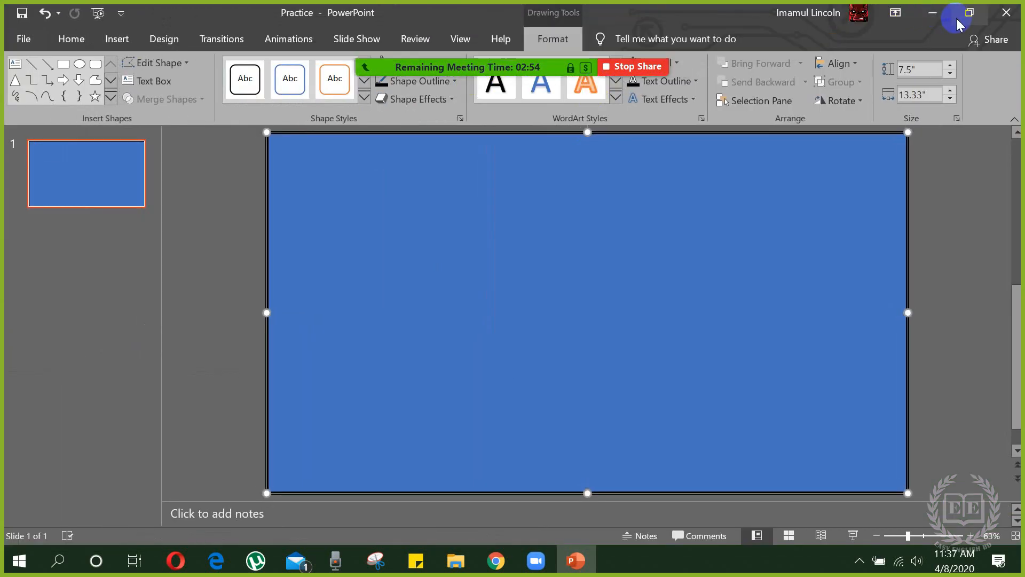
pyautogui.click(964, 13)
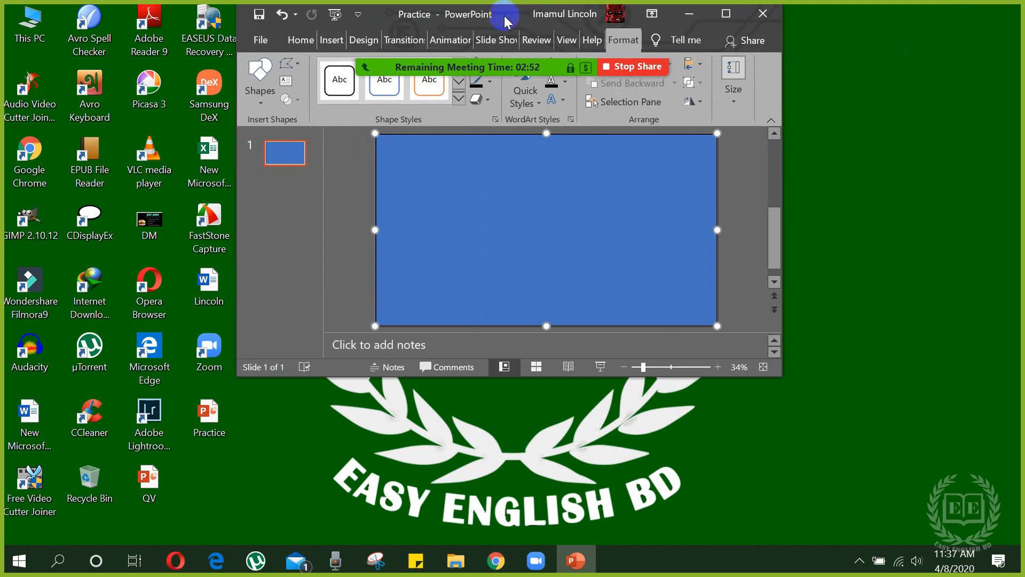
pyautogui.moveTo(504, 17); pyautogui.dragTo(512, 112)
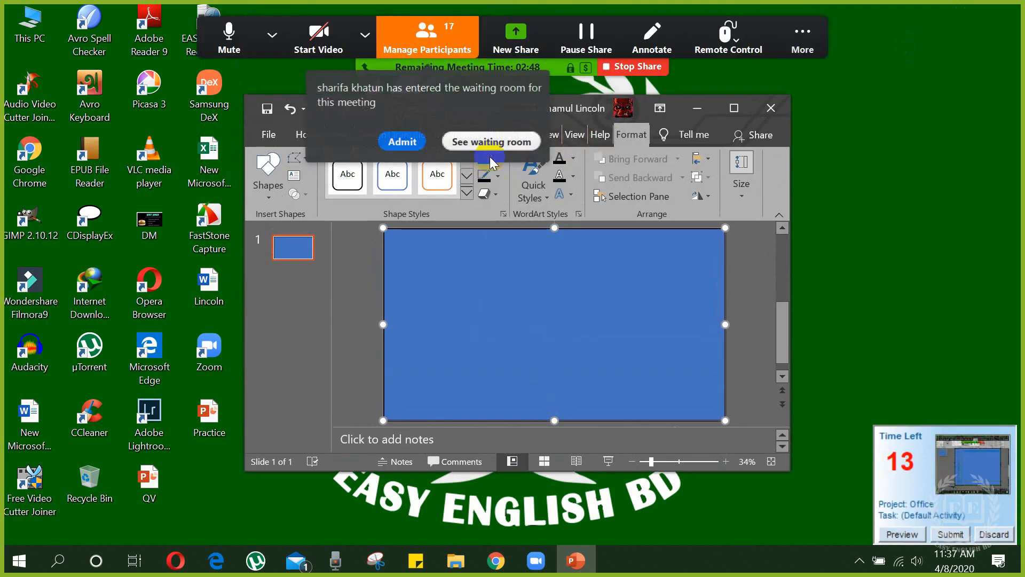
pyautogui.click(392, 149)
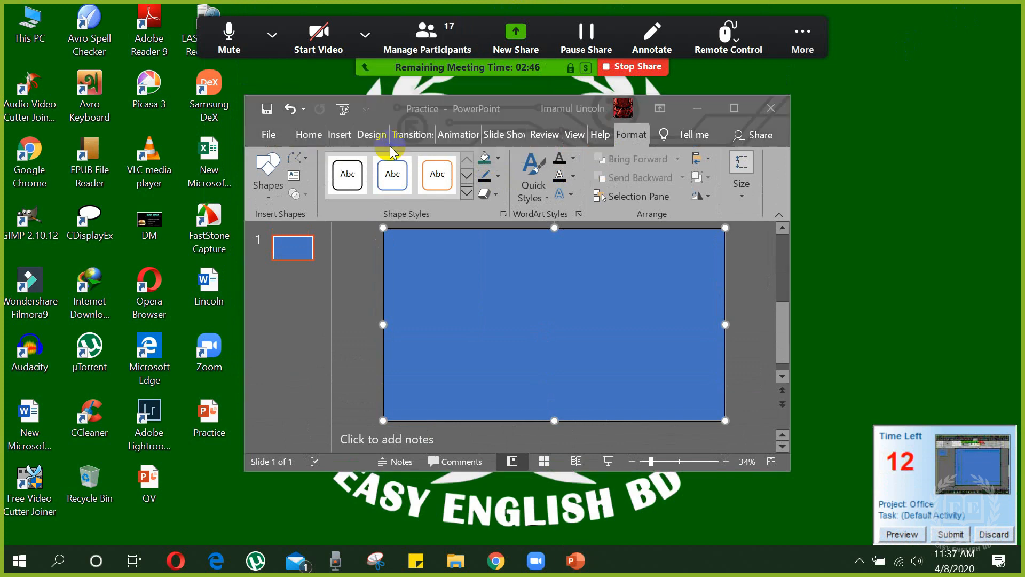
# - Set the full-slide rectangle to No Outline and maximize the presentation window
pyautogui.click(486, 158)
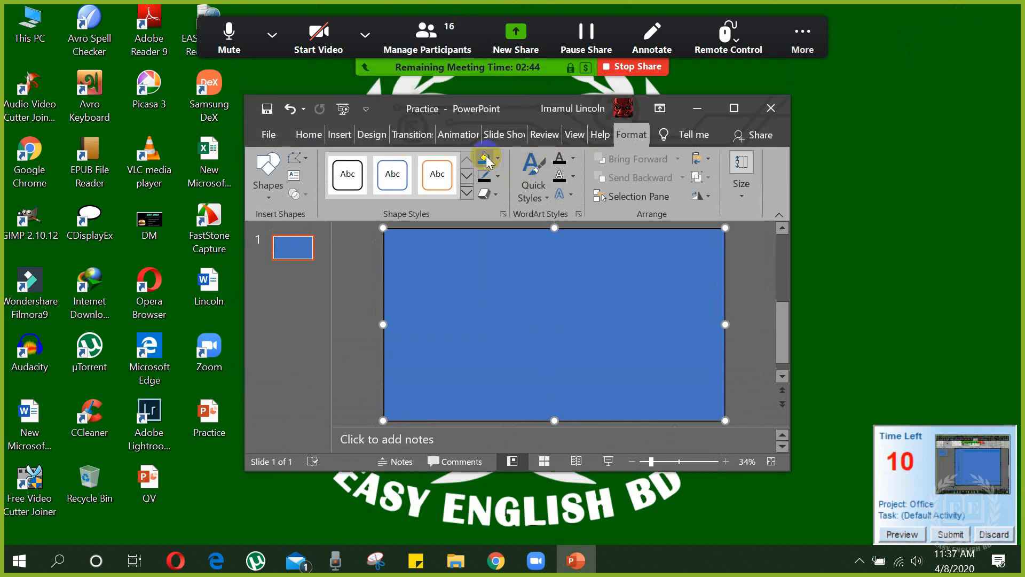
pyautogui.click(498, 158)
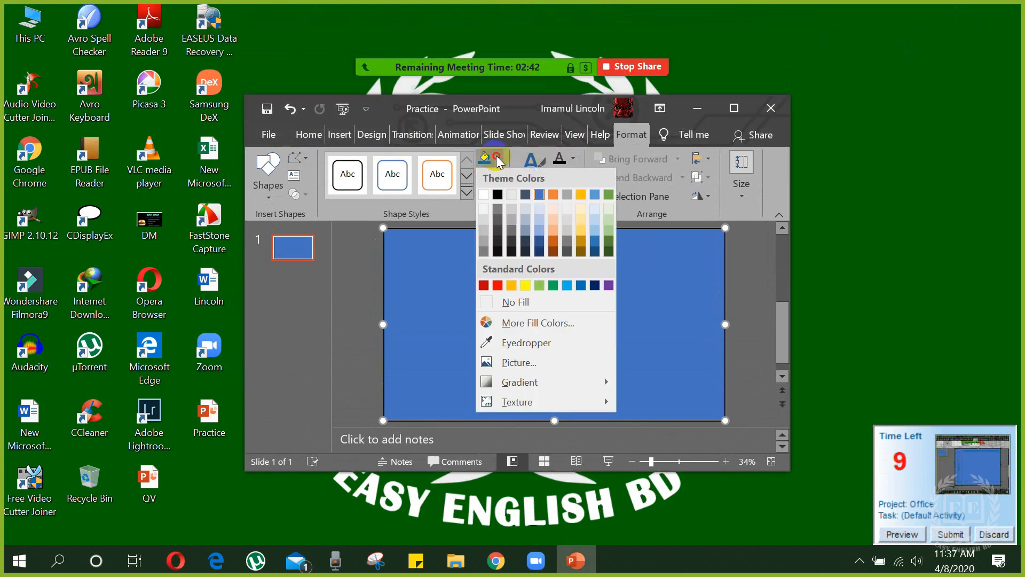
pyautogui.click(497, 159)
pyautogui.click(496, 179)
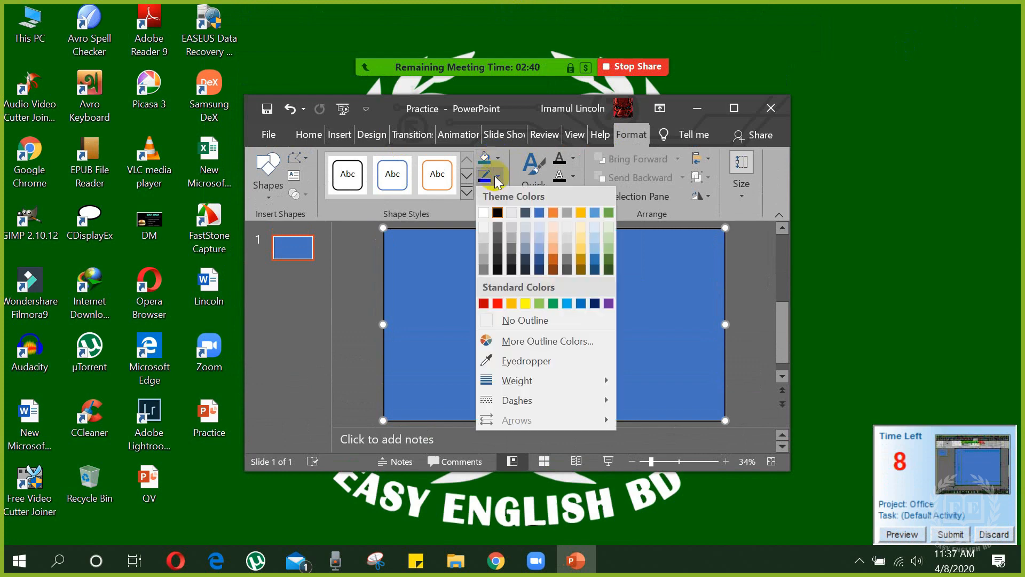
pyautogui.click(521, 319)
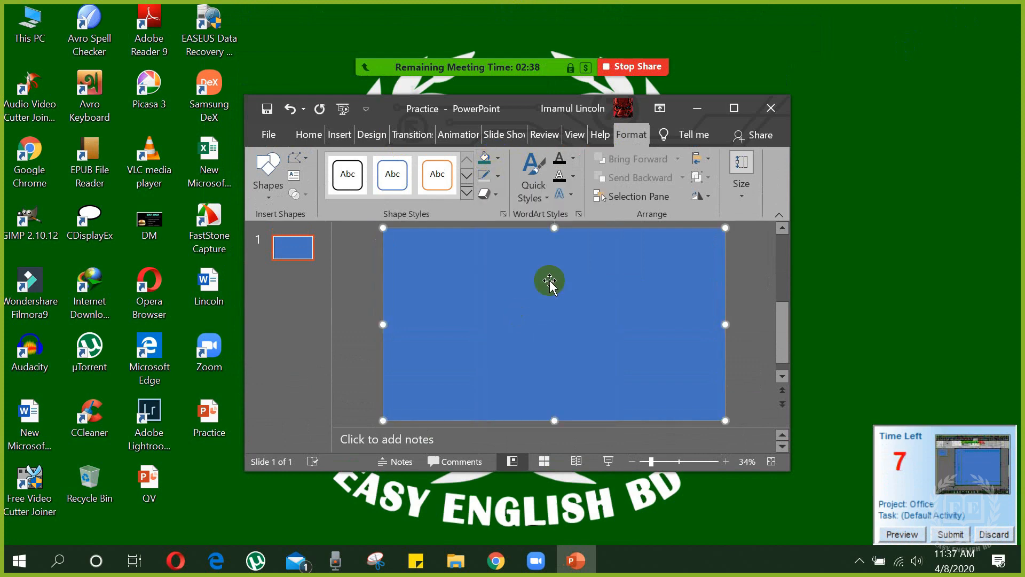
pyautogui.click(732, 110)
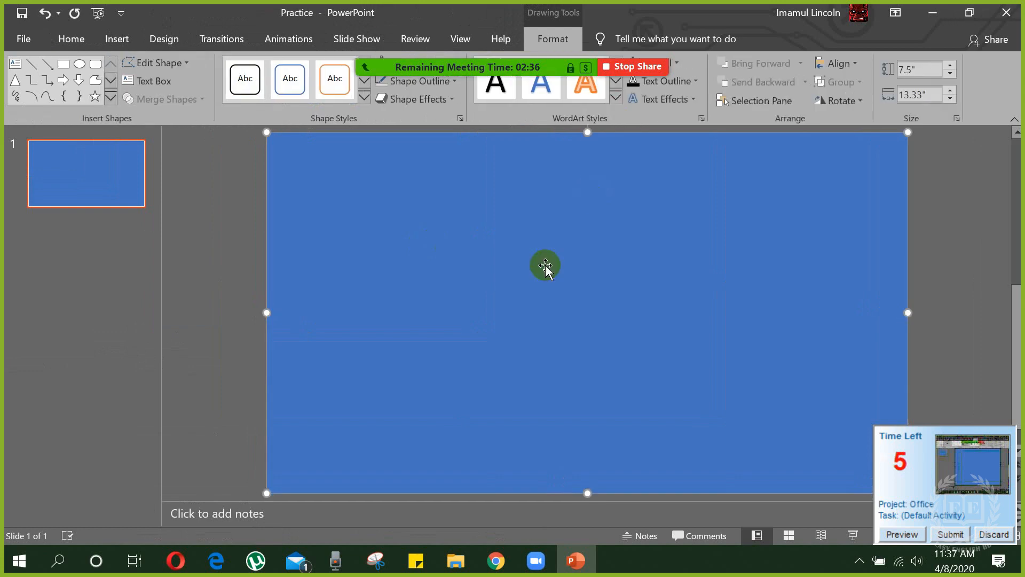
# - Submit the time-tracking pop-up and add a new slide with the Blank layout after slide 1
pyautogui.click(951, 534)
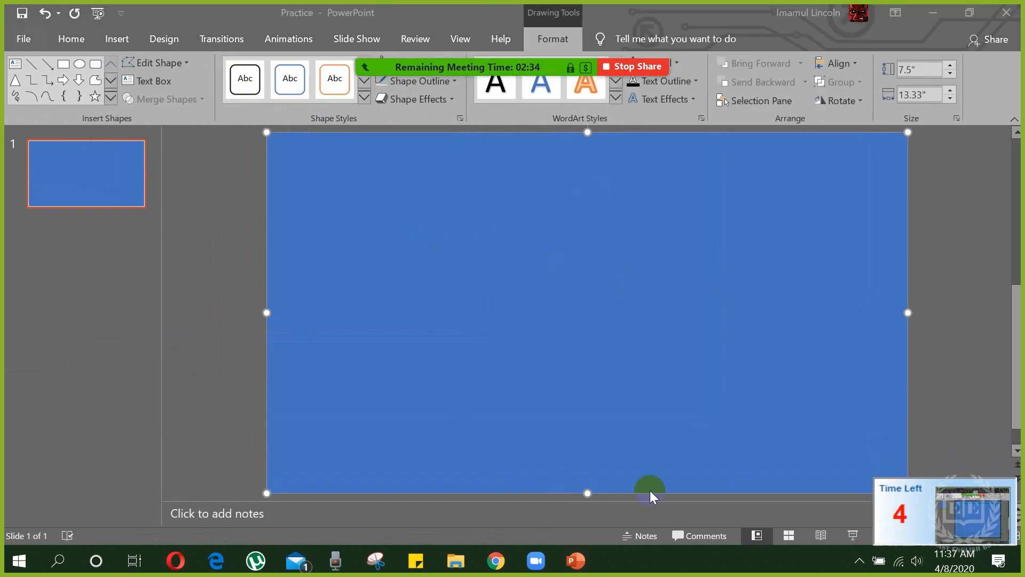
pyautogui.click(216, 296)
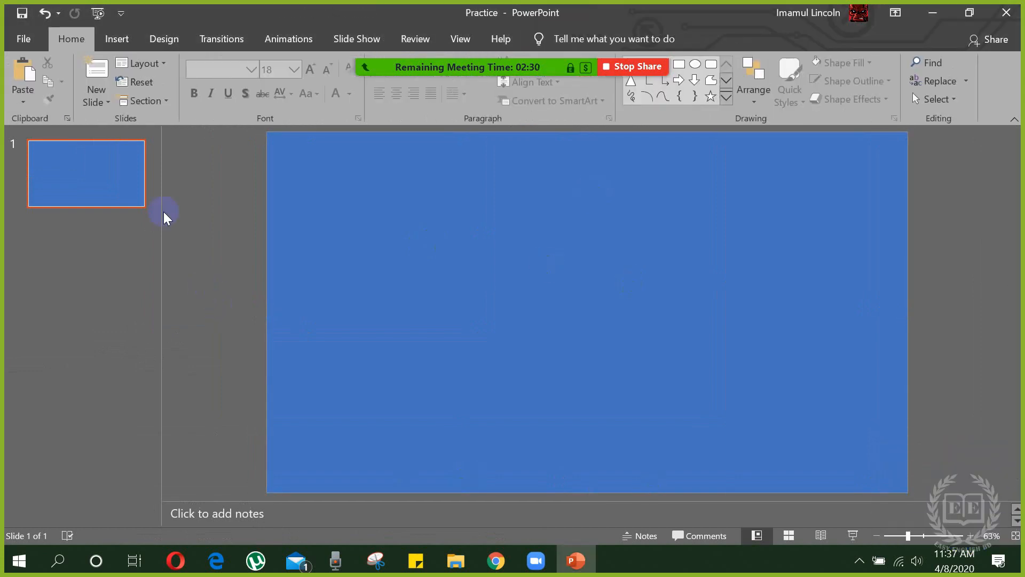
pyautogui.click(108, 105)
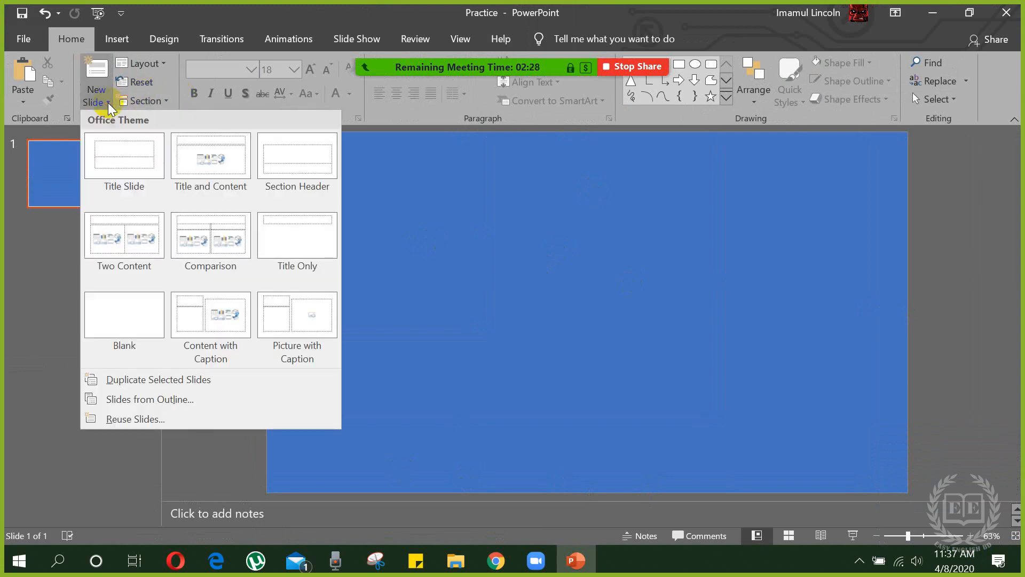
pyautogui.click(104, 341)
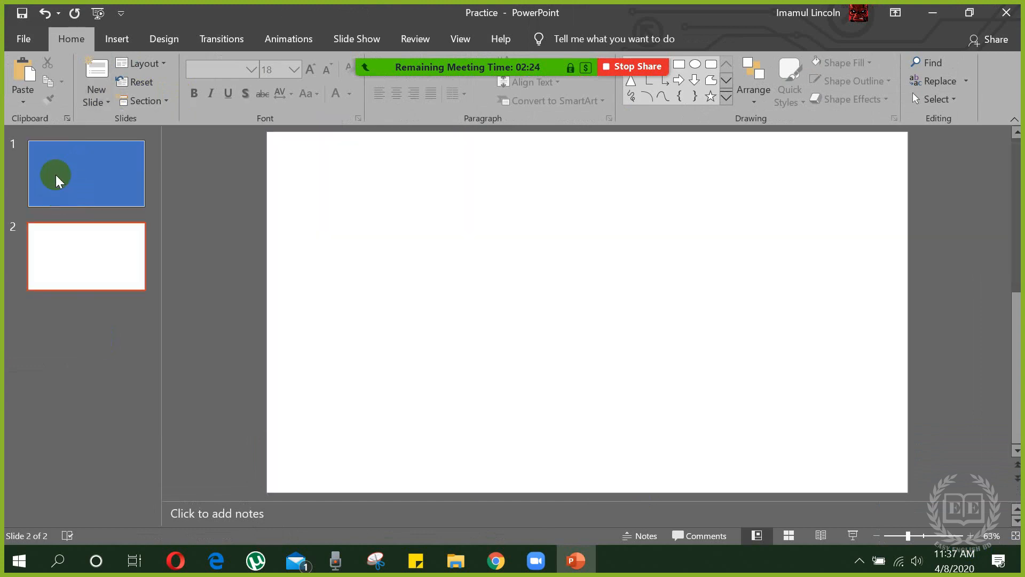
# - Copy the blue rectangle from slide 1 onto the main slide master above the layouts, and close the master view
pyautogui.click(58, 181)
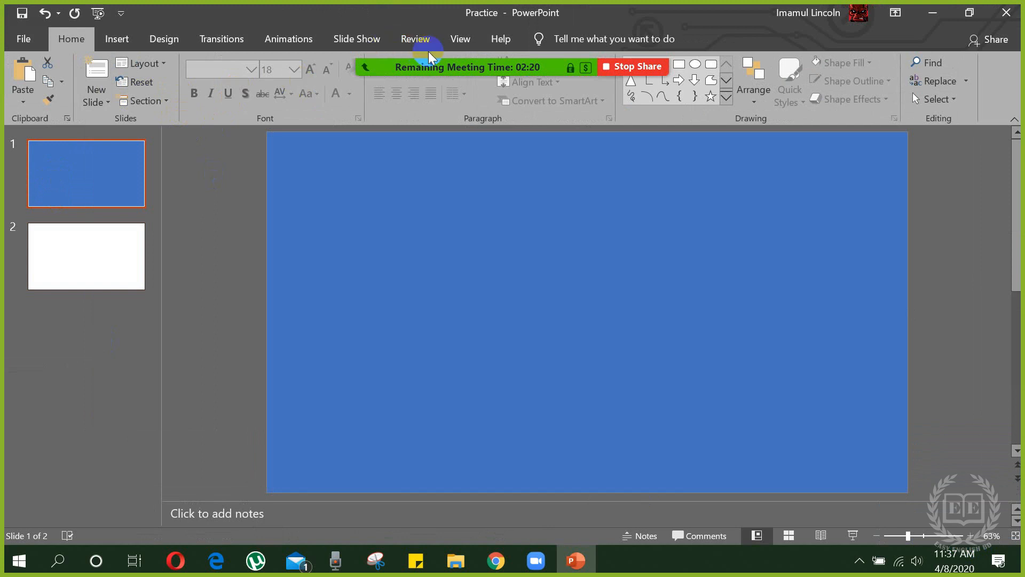
pyautogui.click(307, 247)
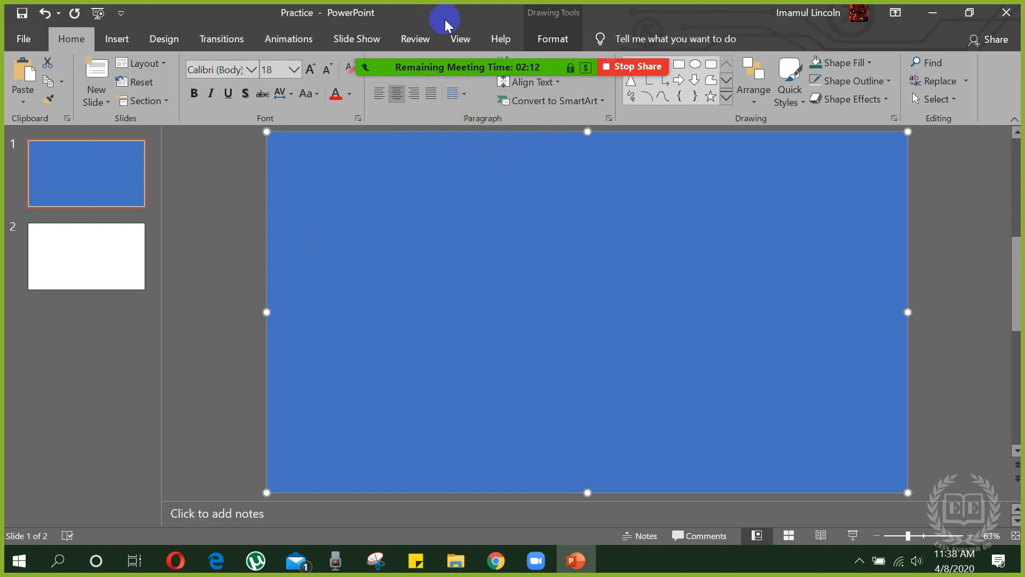
pyautogui.click(458, 37)
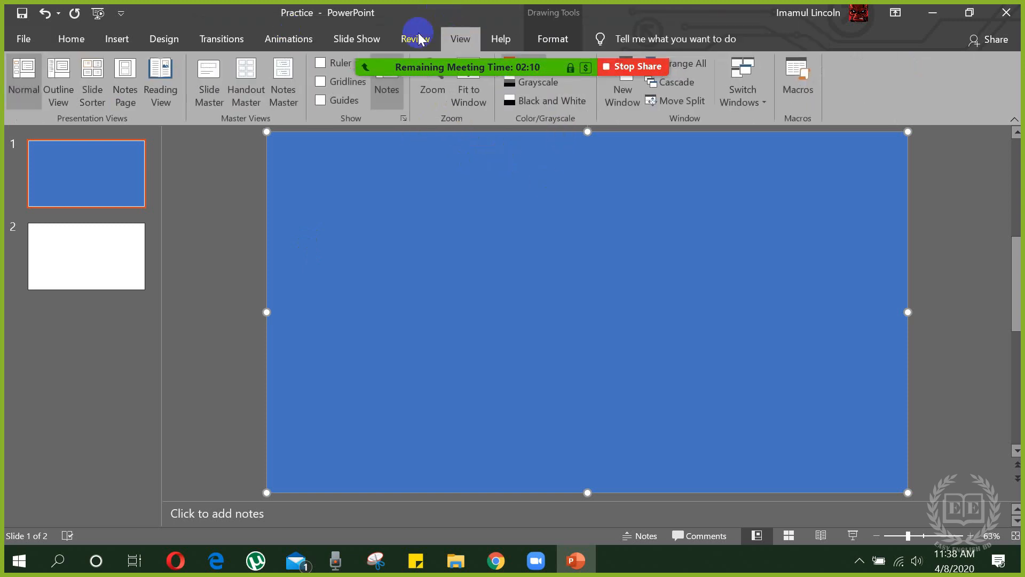
pyautogui.click(202, 89)
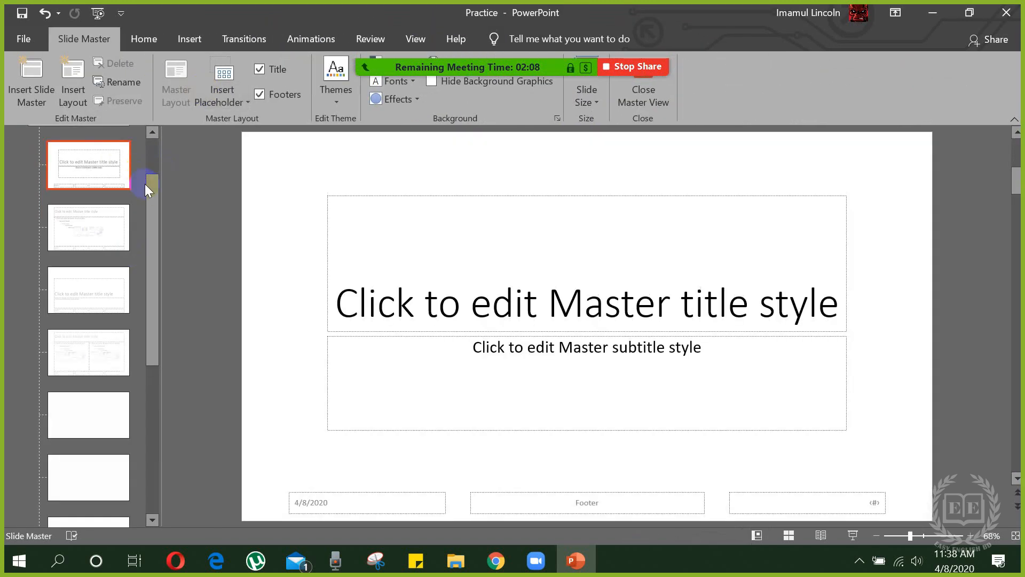
pyautogui.moveTo(152, 190); pyautogui.dragTo(149, 128)
pyautogui.click(86, 165)
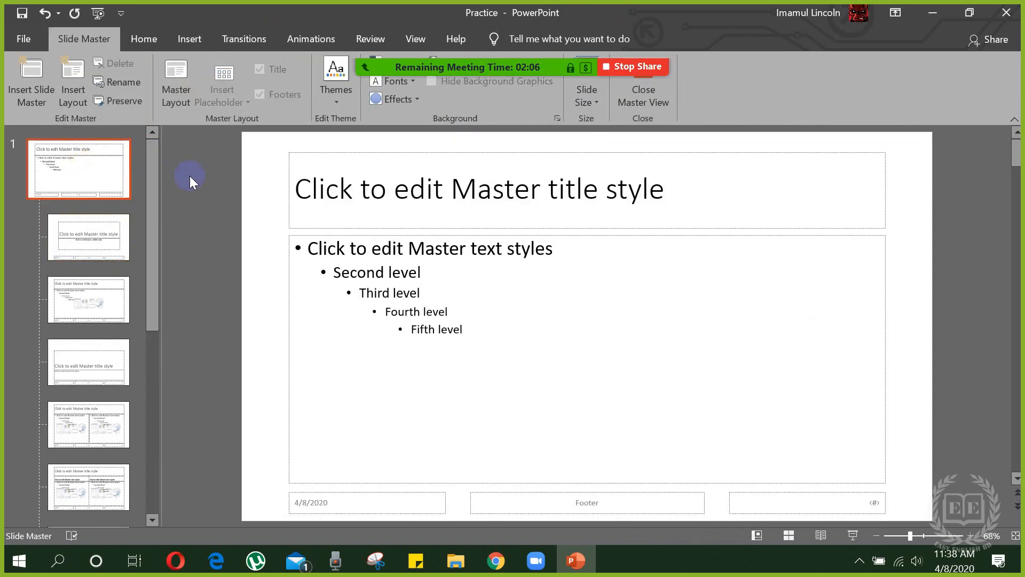
pyautogui.hotkey('ctrl', 'v')
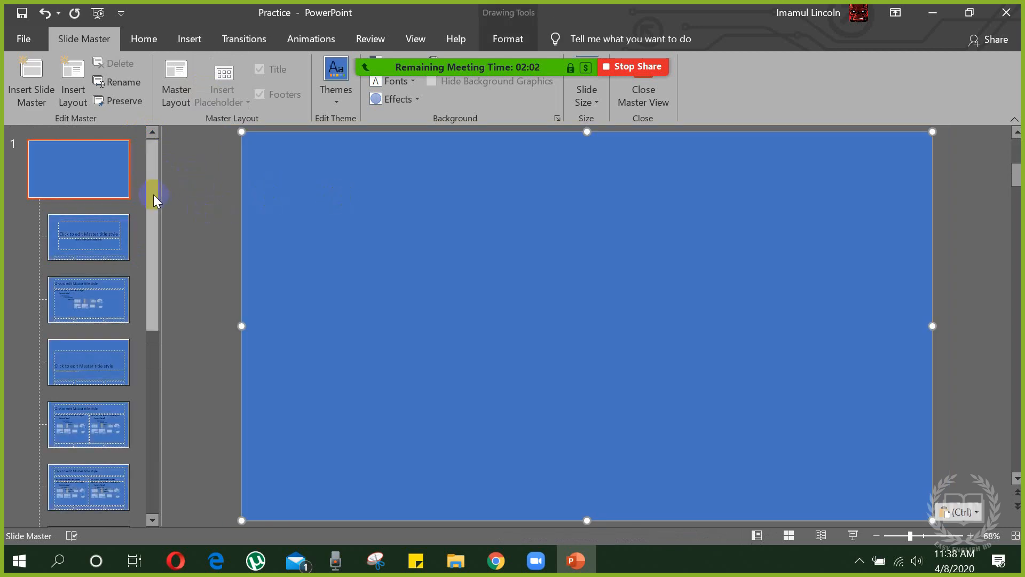
pyautogui.moveTo(153, 194); pyautogui.dragTo(160, 402)
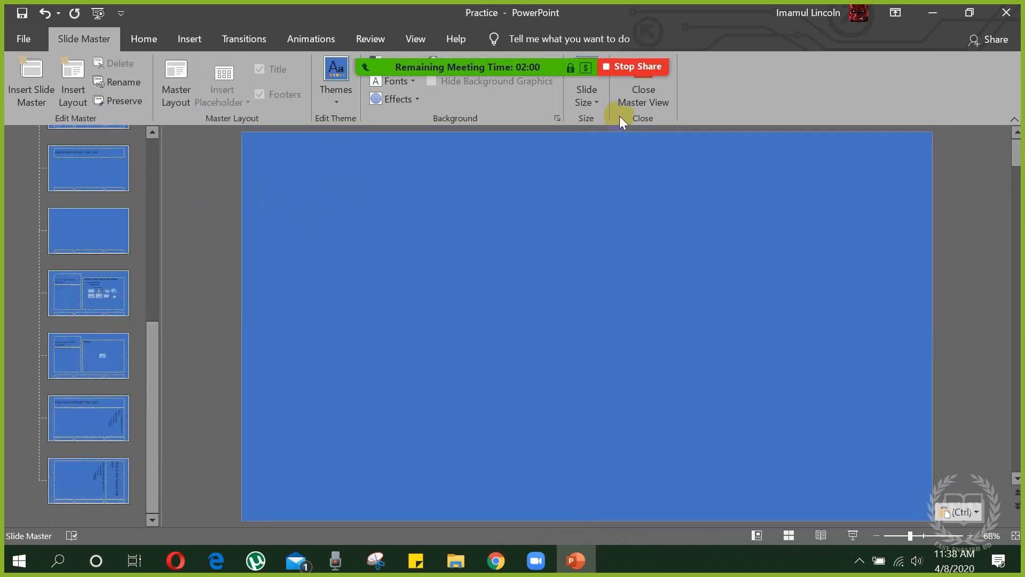
pyautogui.click(635, 104)
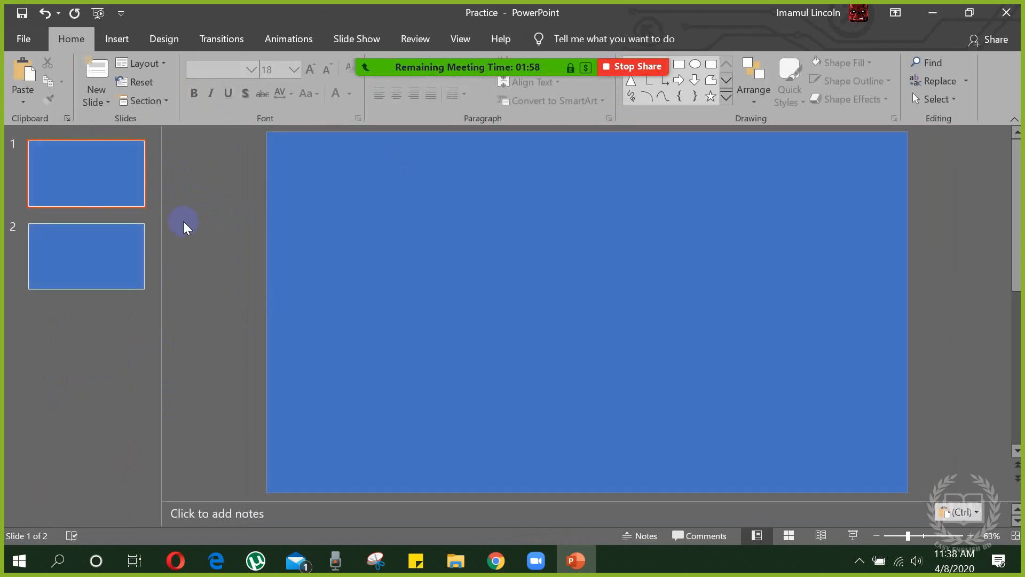
# - Add a new slide with the Blank layout, followed by one with the Title Only layout
pyautogui.click(93, 100)
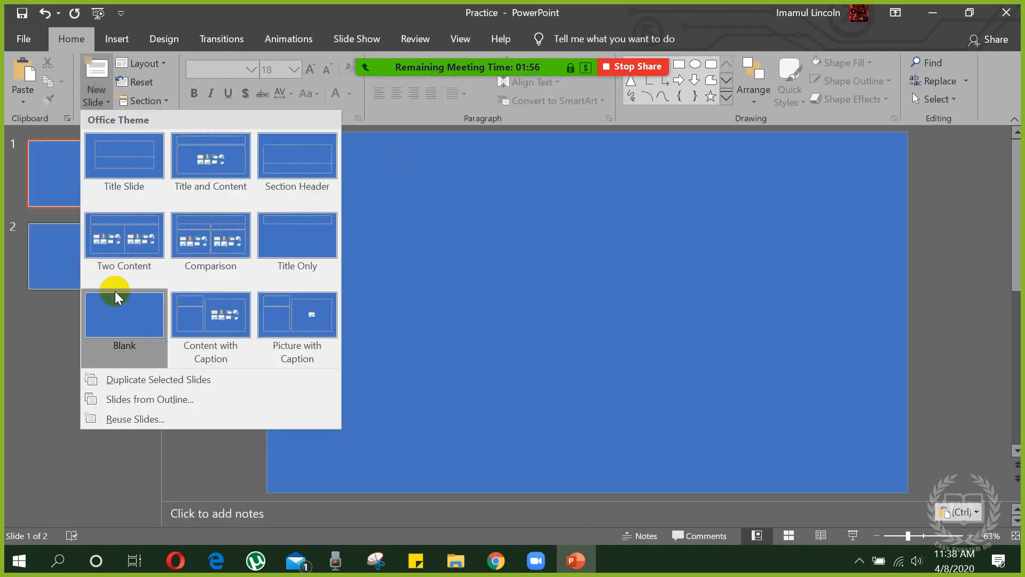
pyautogui.click(114, 288)
pyautogui.click(95, 99)
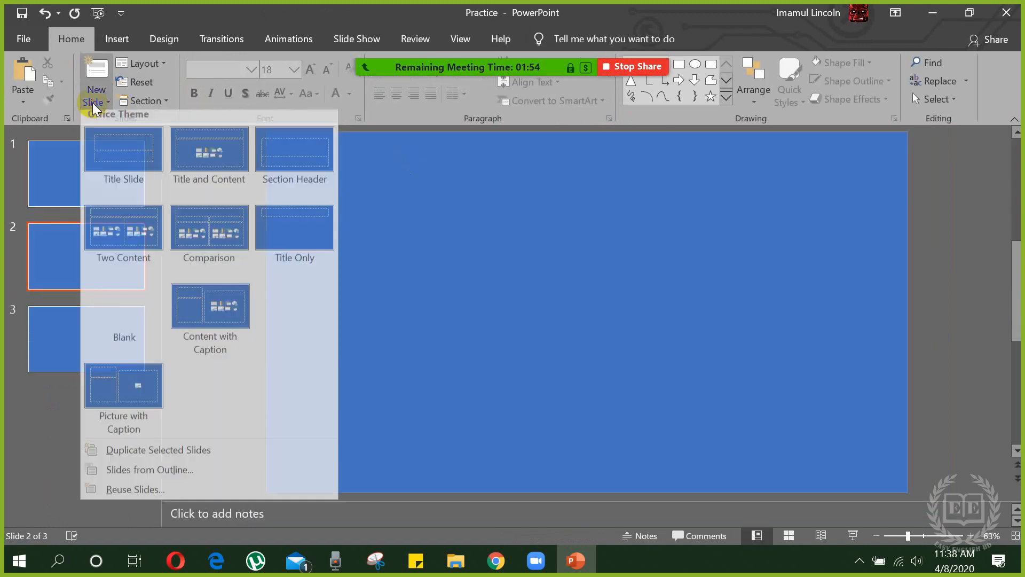
pyautogui.click(288, 223)
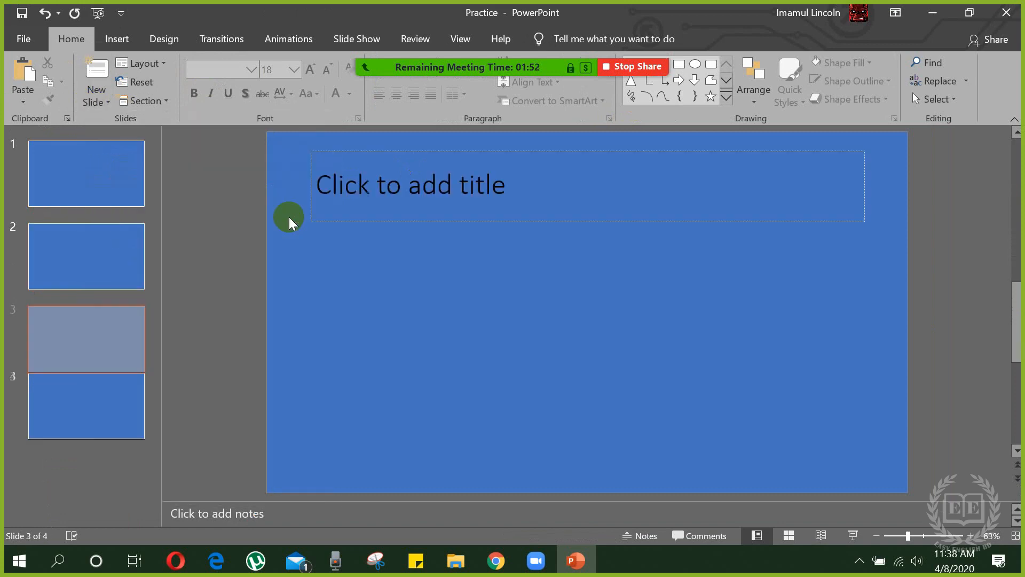
# - Add a new slide with the Two Content layout after slide 3
pyautogui.click(108, 105)
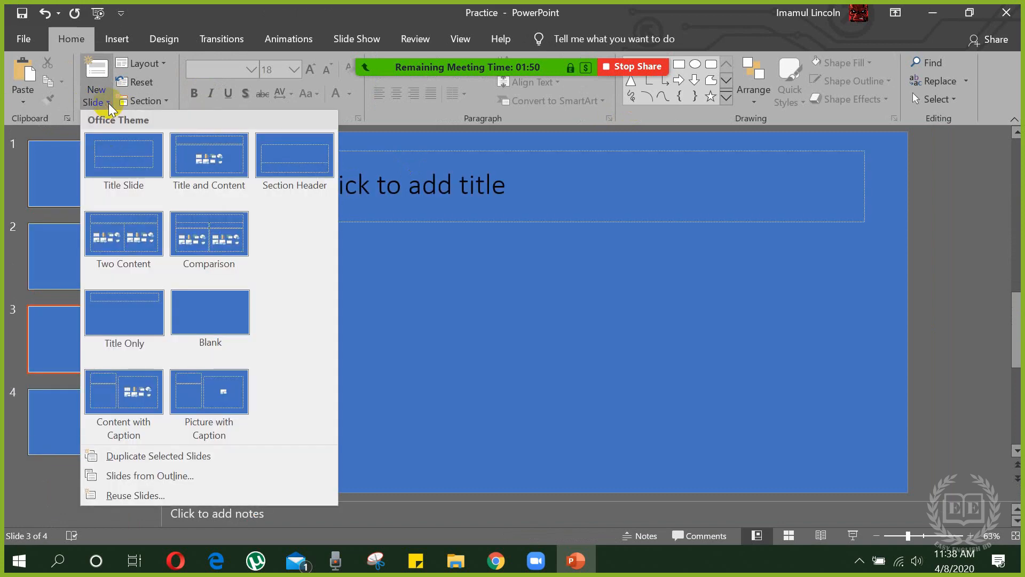
pyautogui.click(113, 229)
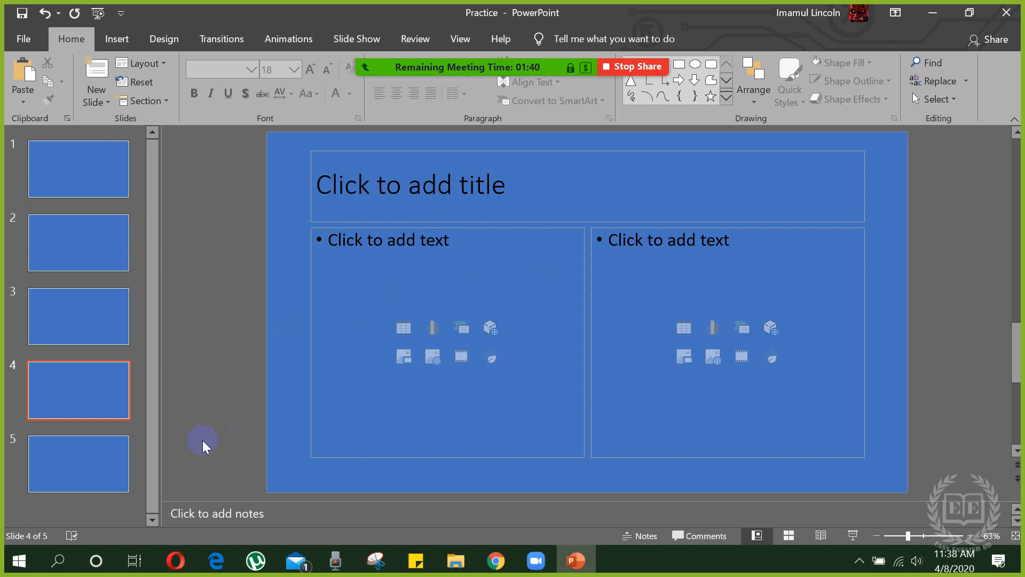
# - Insert the picture "EASY ENGLISH BD Final Cover" from the Logo > Main folder onto slide 1
pyautogui.click(75, 177)
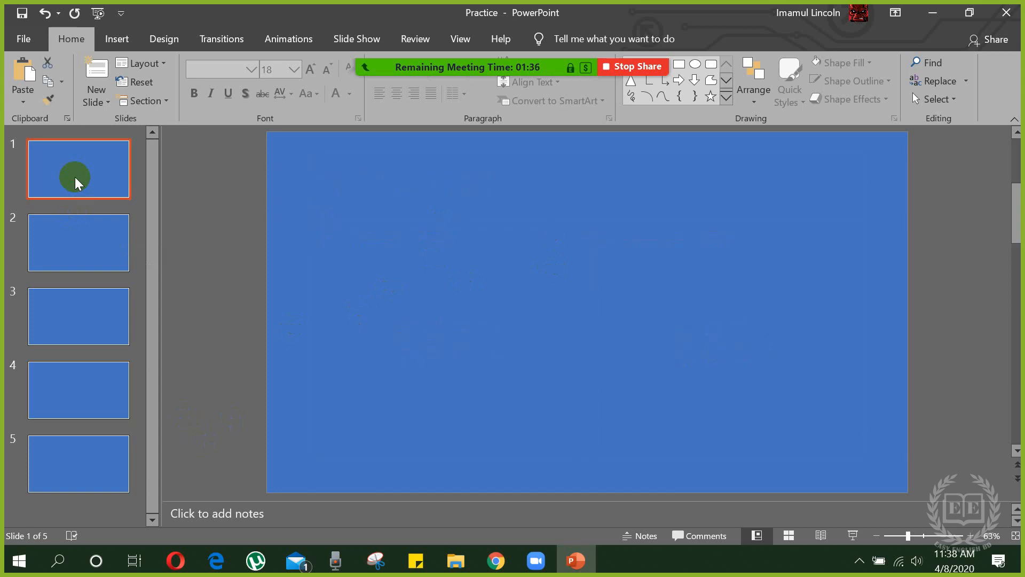
pyautogui.click(124, 41)
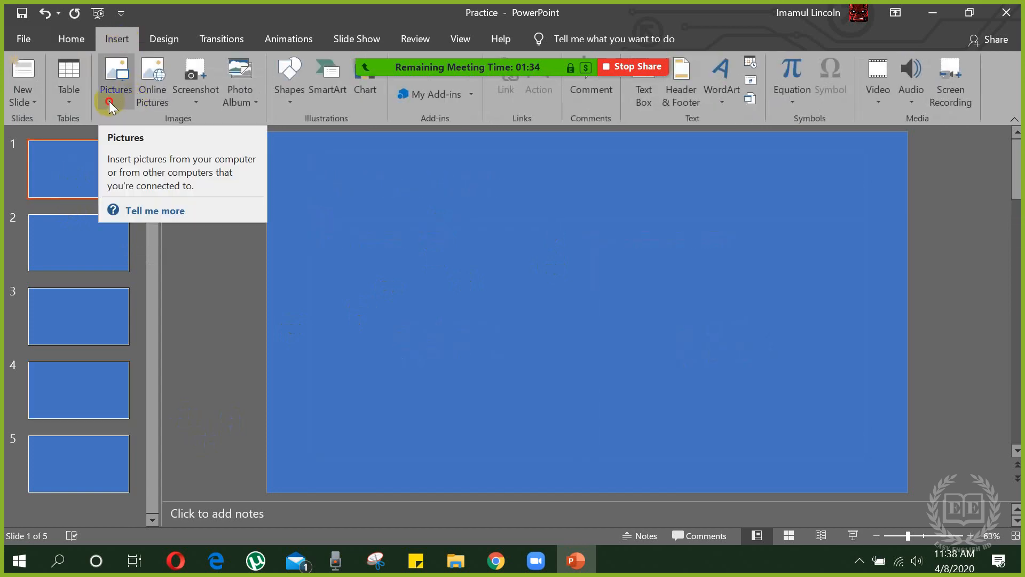
pyautogui.click(110, 102)
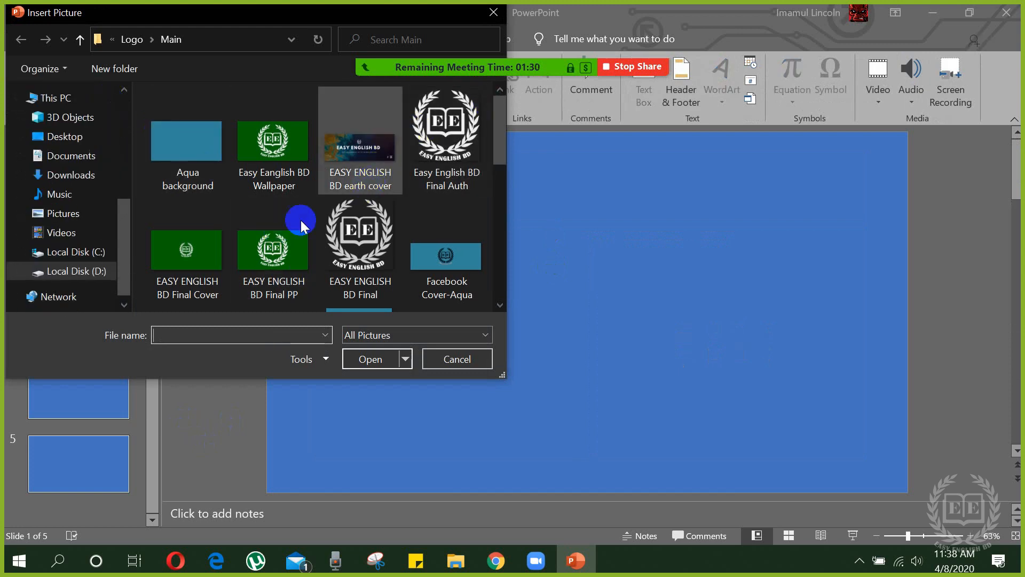
pyautogui.click(203, 277)
pyautogui.click(354, 337)
pyautogui.click(368, 359)
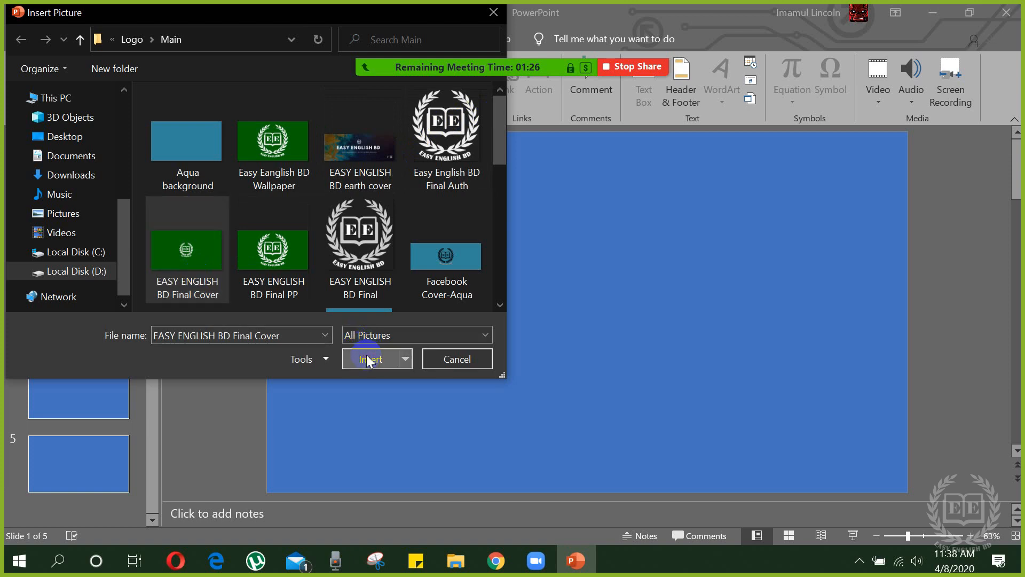
# - Align the green cover picture with the slide's upper-left corner and enlarge it to fill slide 1, 7.5" high by 13.33" wide
pyautogui.moveTo(517, 266); pyautogui.dragTo(435, 227)
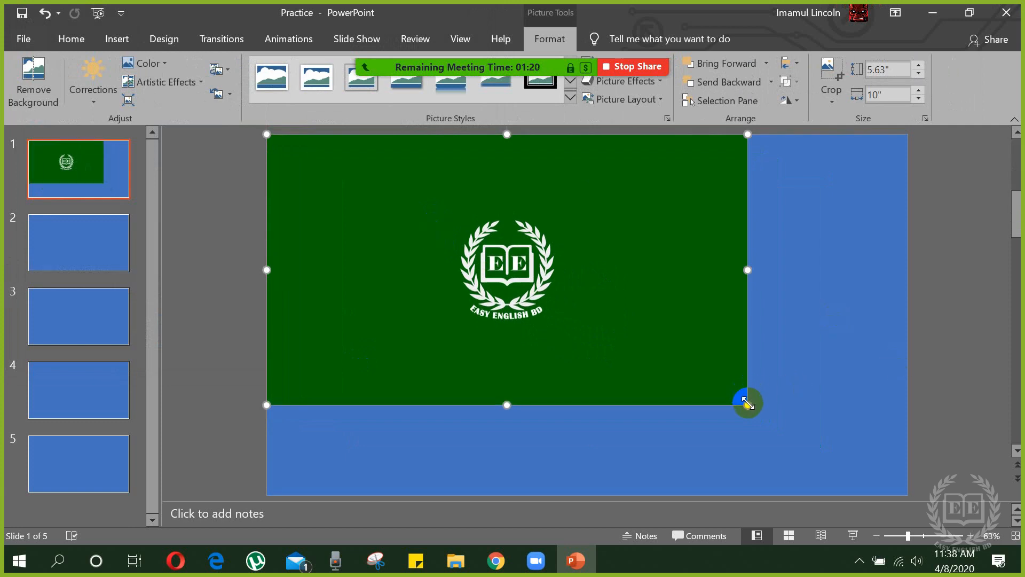
pyautogui.moveTo(748, 406); pyautogui.dragTo(907, 468)
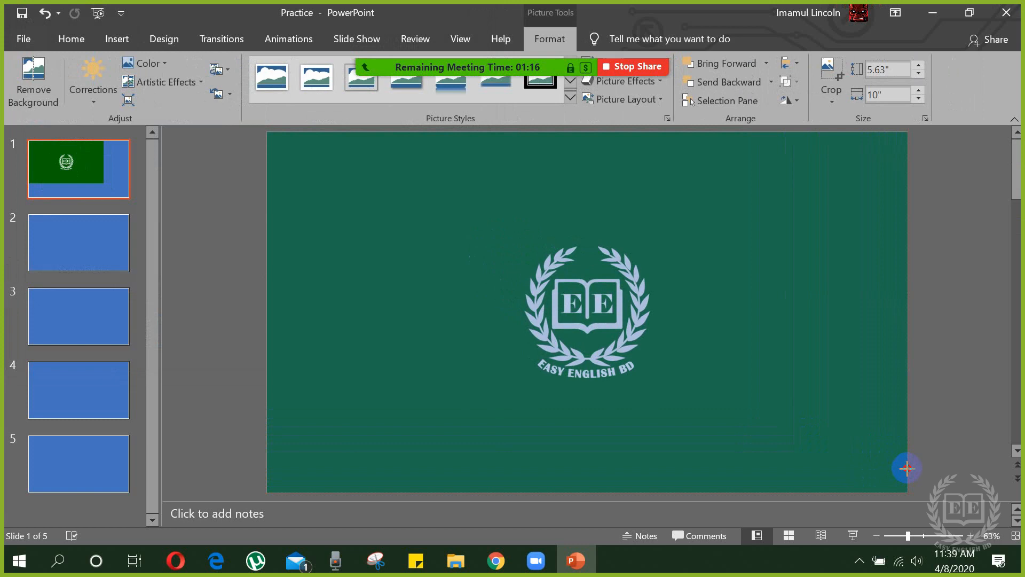
pyautogui.moveTo(907, 468)
pyautogui.mouseDown()
pyautogui.moveTo(735, 389)
pyautogui.moveTo(905, 449)
pyautogui.mouseUp()
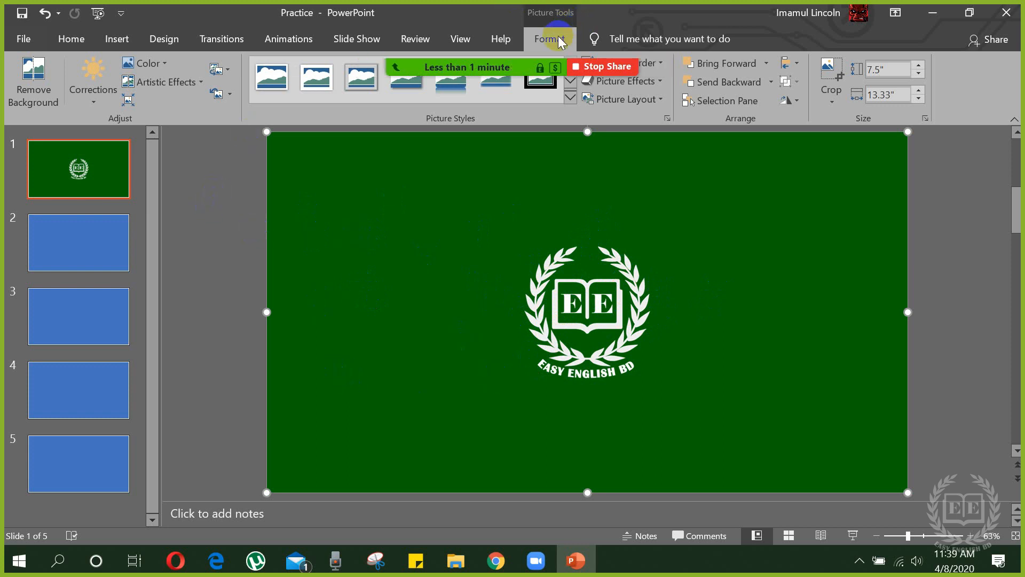
pyautogui.click(217, 197)
pyautogui.click(430, 206)
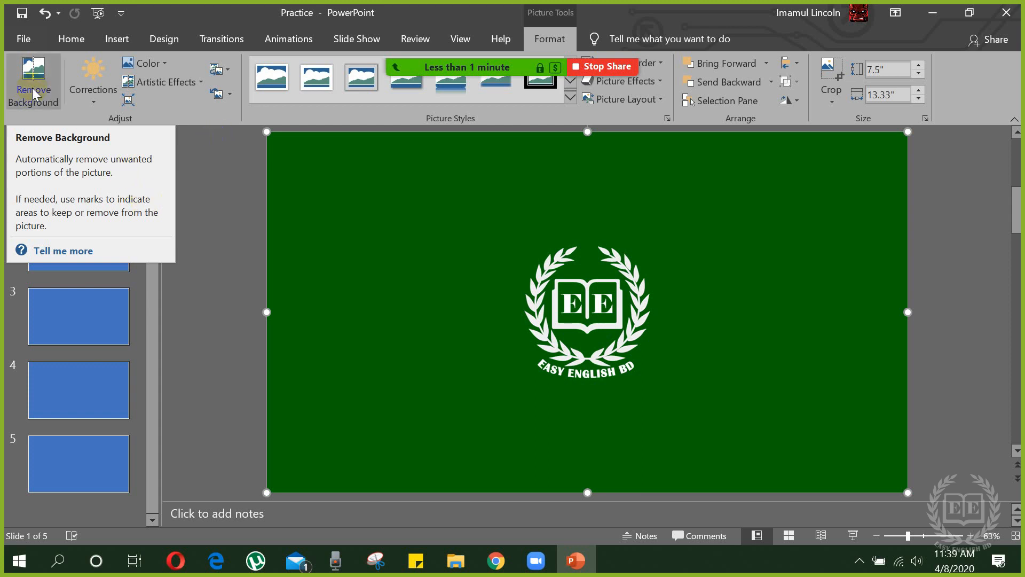
pyautogui.click(284, 158)
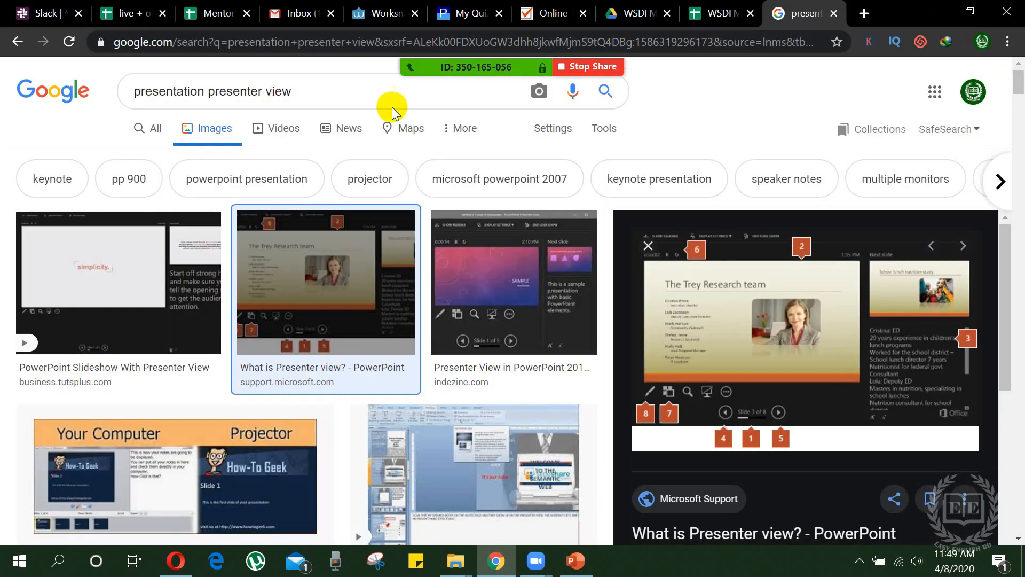
# - Replace the Google Images query in Chrome with "books png" and run the search
pyautogui.moveTo(291, 91); pyautogui.dragTo(107, 109)
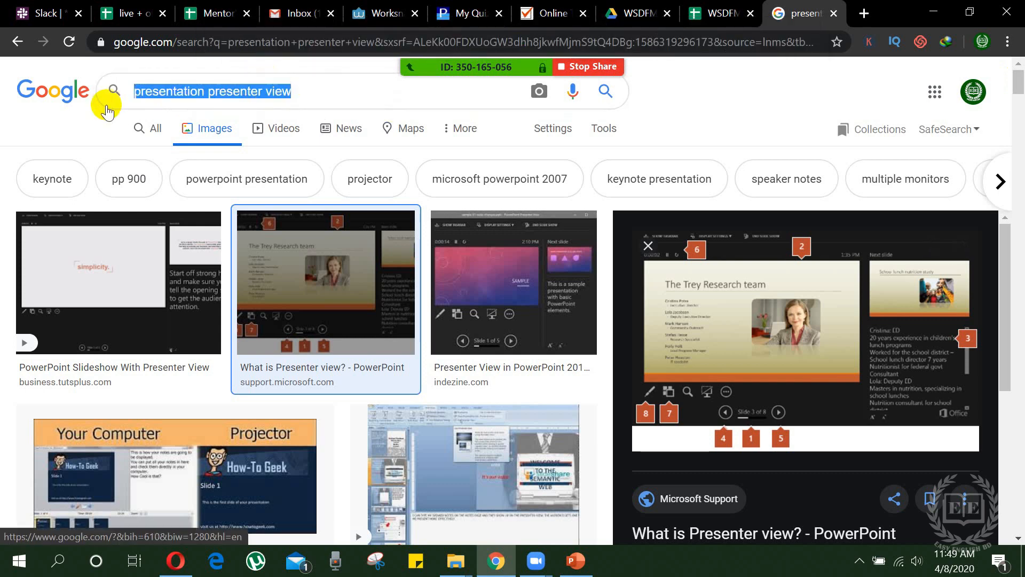
pyautogui.write('boo')
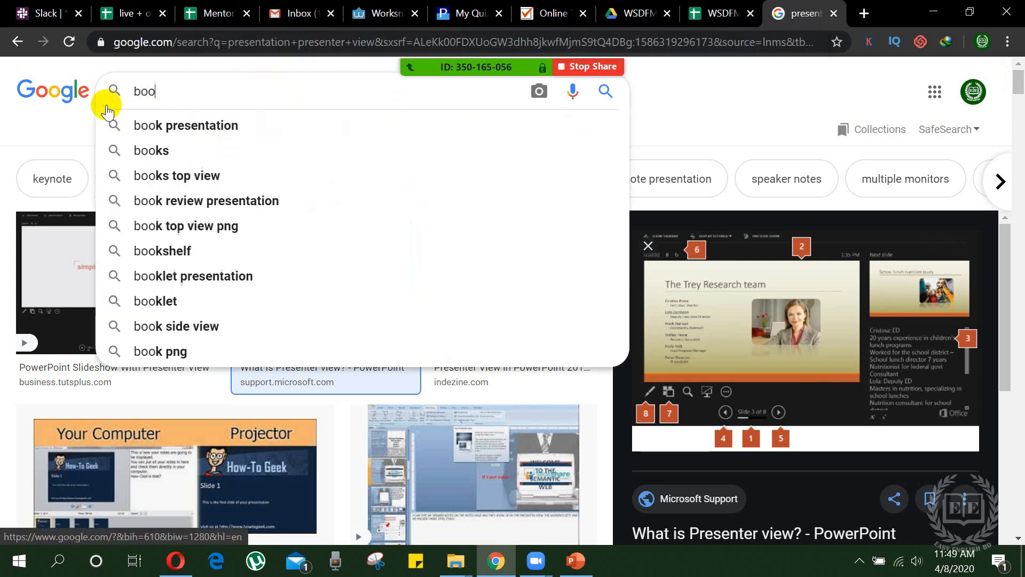
pyautogui.write('ks p')
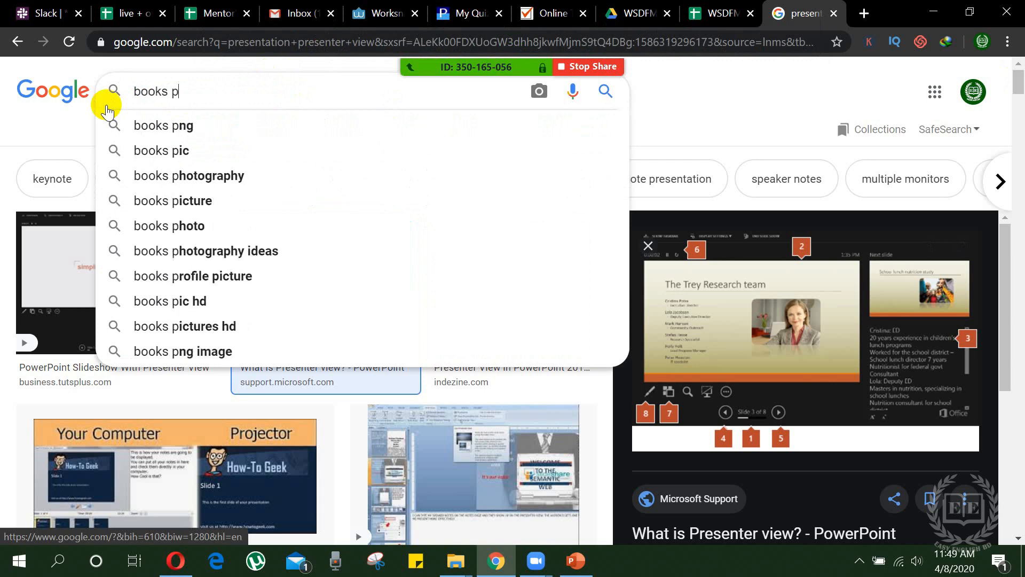
pyautogui.write('ng')
pyautogui.press('Return')
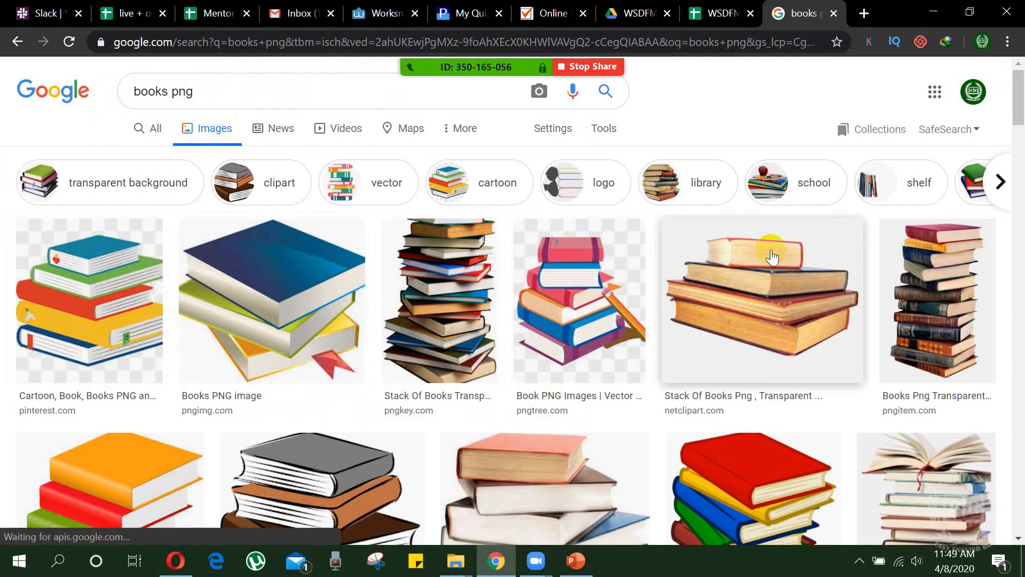
# - Copy the NetClipart stack-of-books image and paste it onto slide 1 in PowerPoint
pyautogui.click(764, 257)
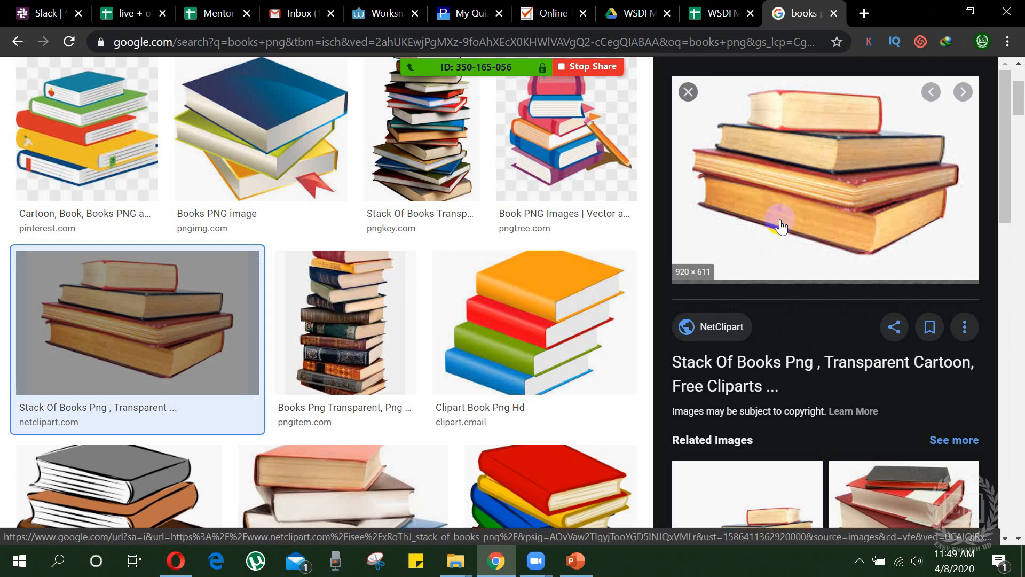
pyautogui.rightClick(768, 173)
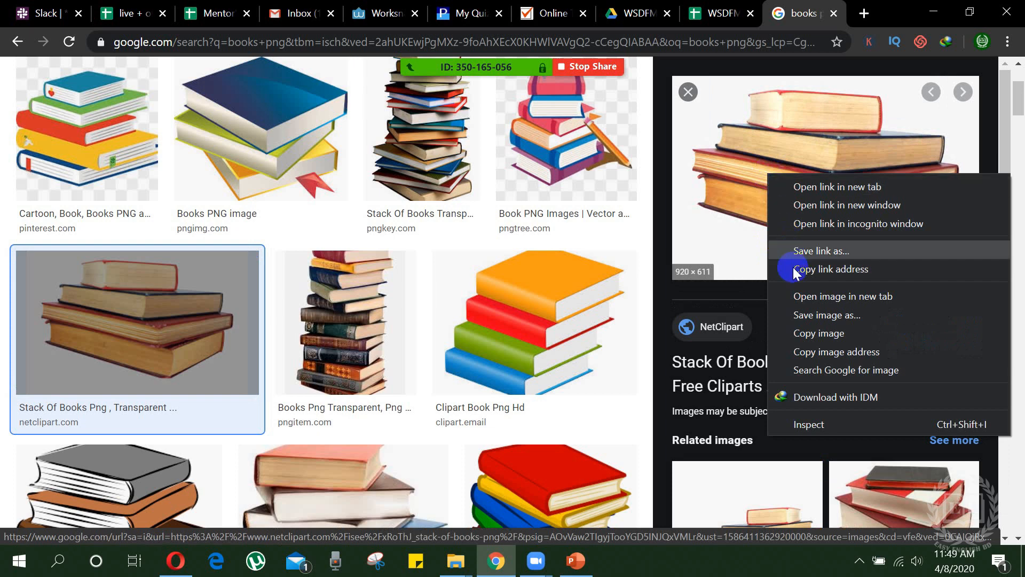
pyautogui.click(808, 337)
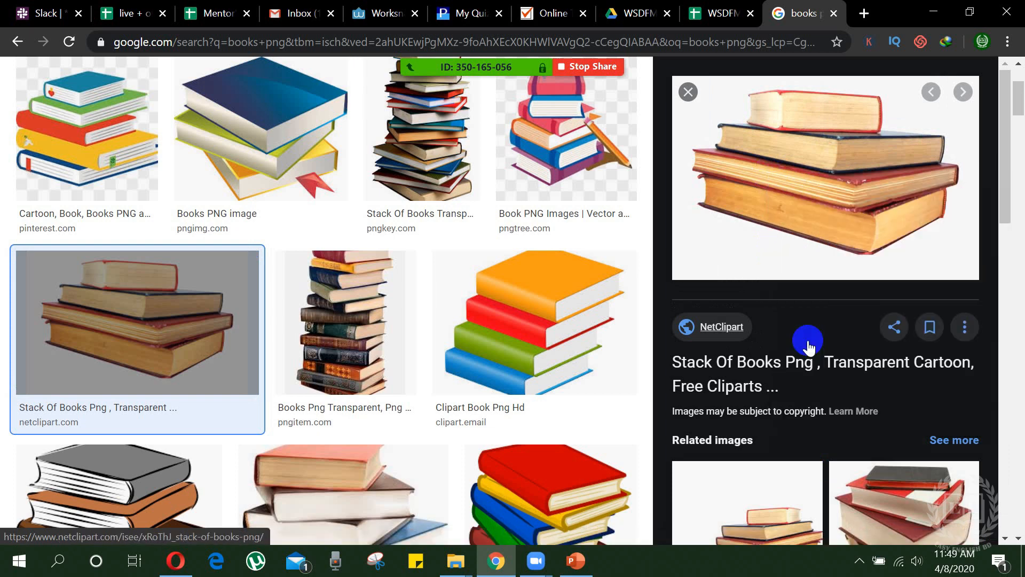
pyautogui.click(561, 562)
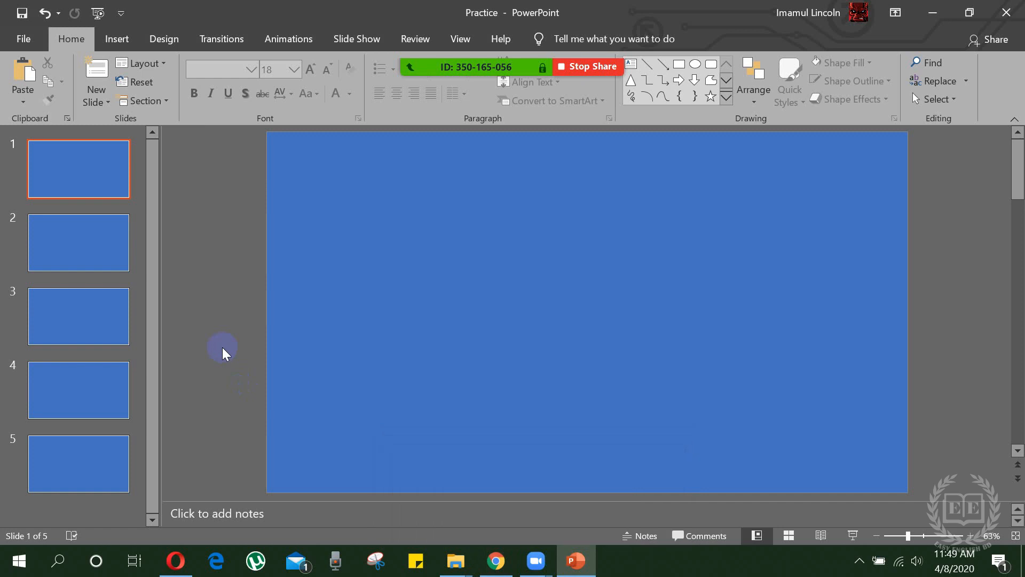
pyautogui.hotkey('ctrl', 'v')
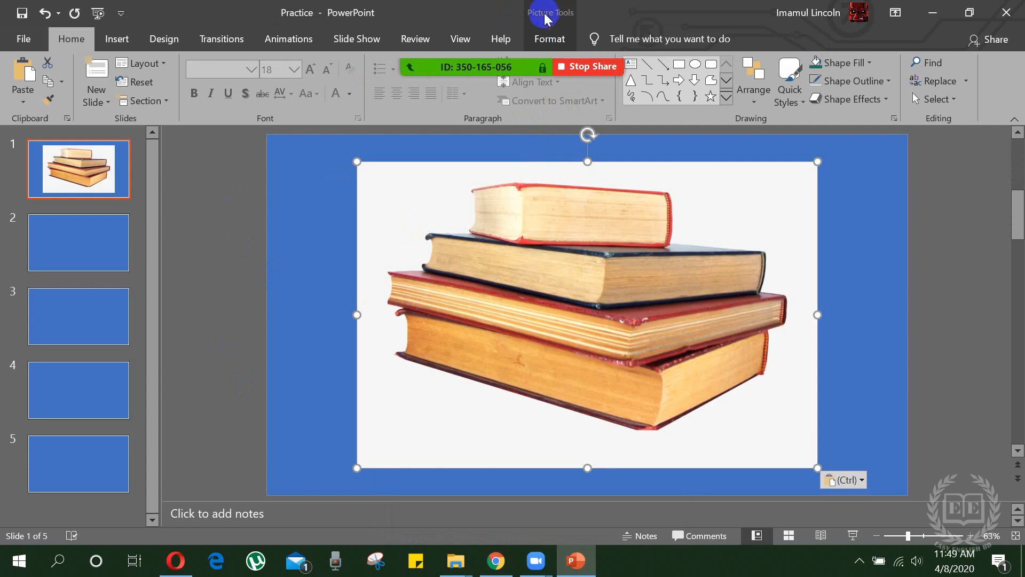
# - Remove the books picture's background, extending the kept area at the top and both sides to cover the whole stack, and keep the changes
pyautogui.click(541, 47)
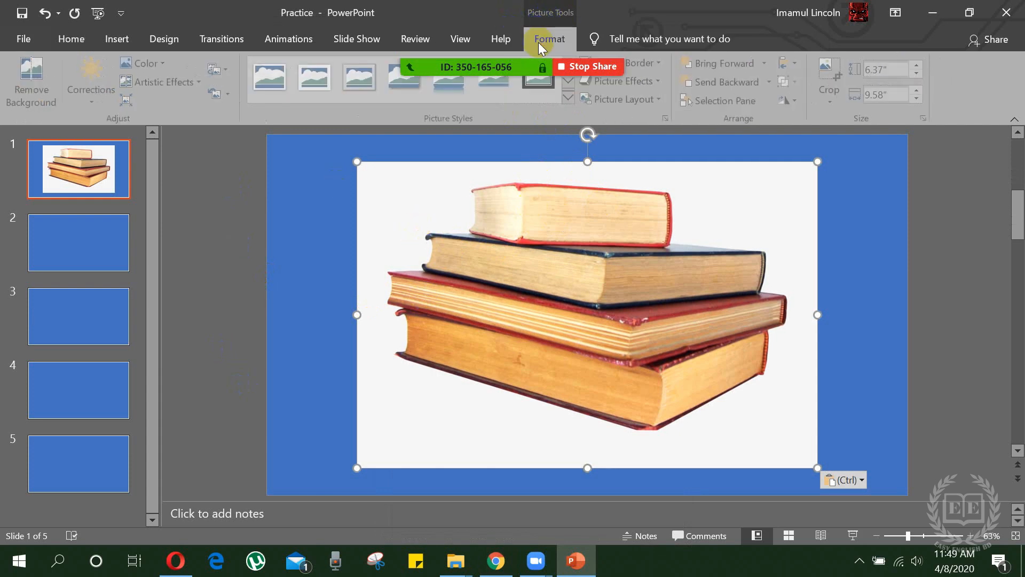
pyautogui.click(26, 95)
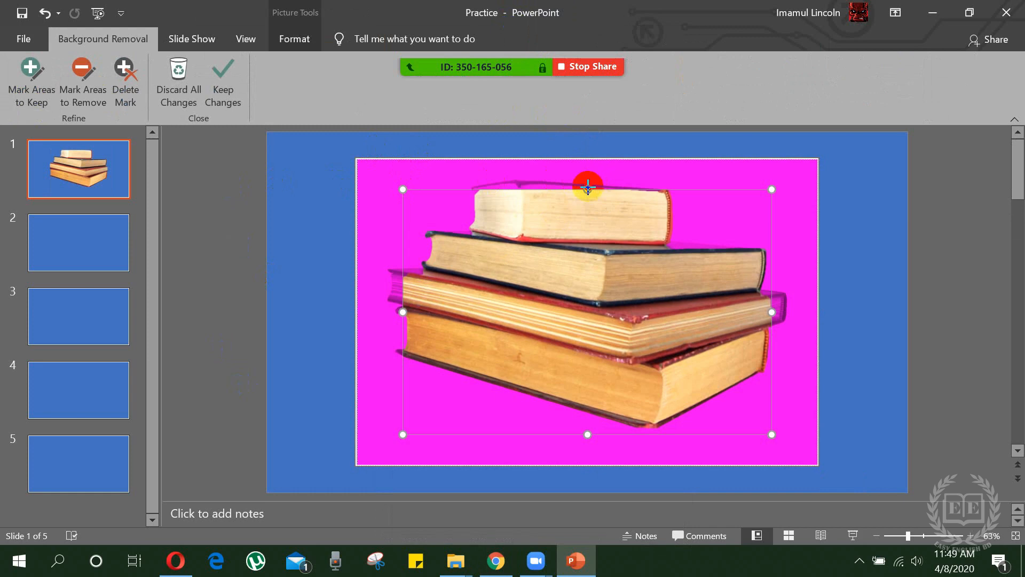
pyautogui.moveTo(588, 182); pyautogui.dragTo(588, 174)
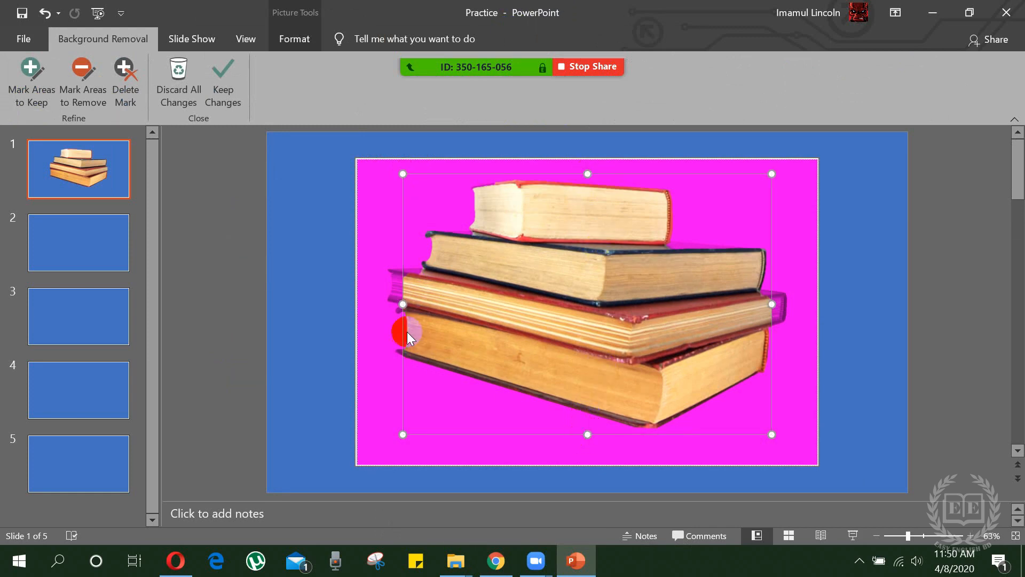
pyautogui.moveTo(404, 314); pyautogui.dragTo(387, 304)
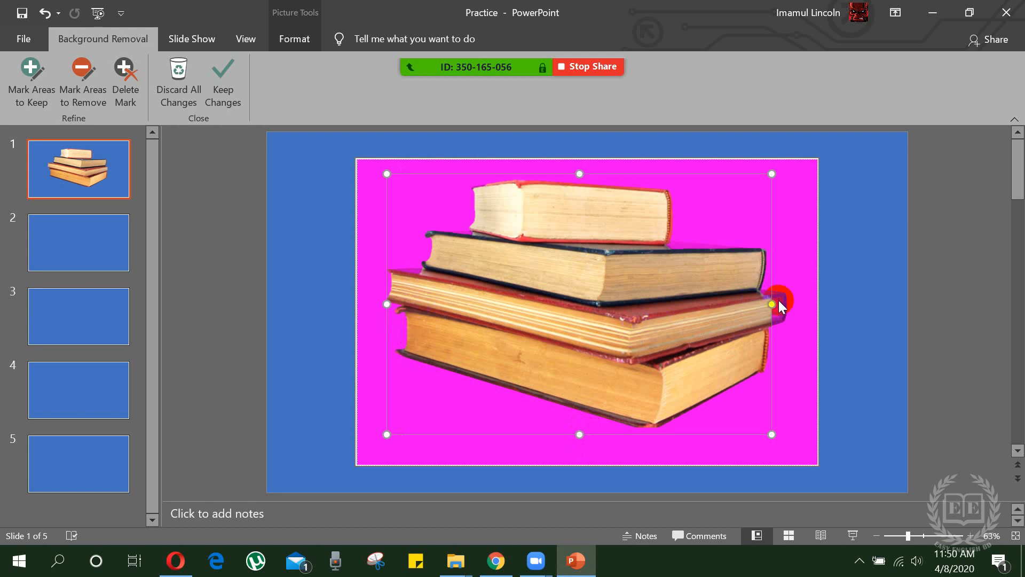
pyautogui.moveTo(777, 302)
pyautogui.mouseDown()
pyautogui.moveTo(808, 291)
pyautogui.moveTo(789, 303)
pyautogui.mouseUp()
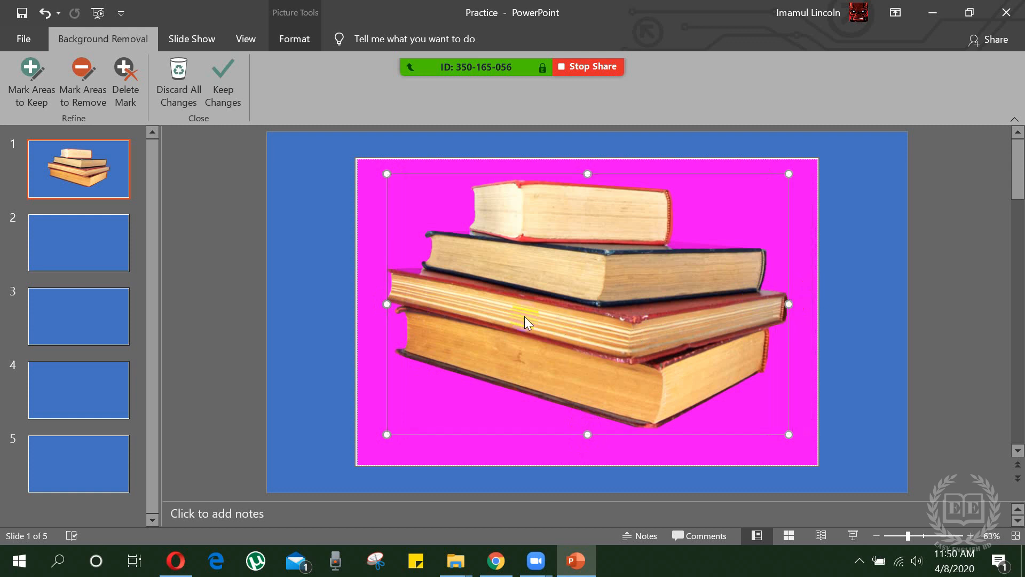
pyautogui.moveTo(390, 305); pyautogui.dragTo(383, 304)
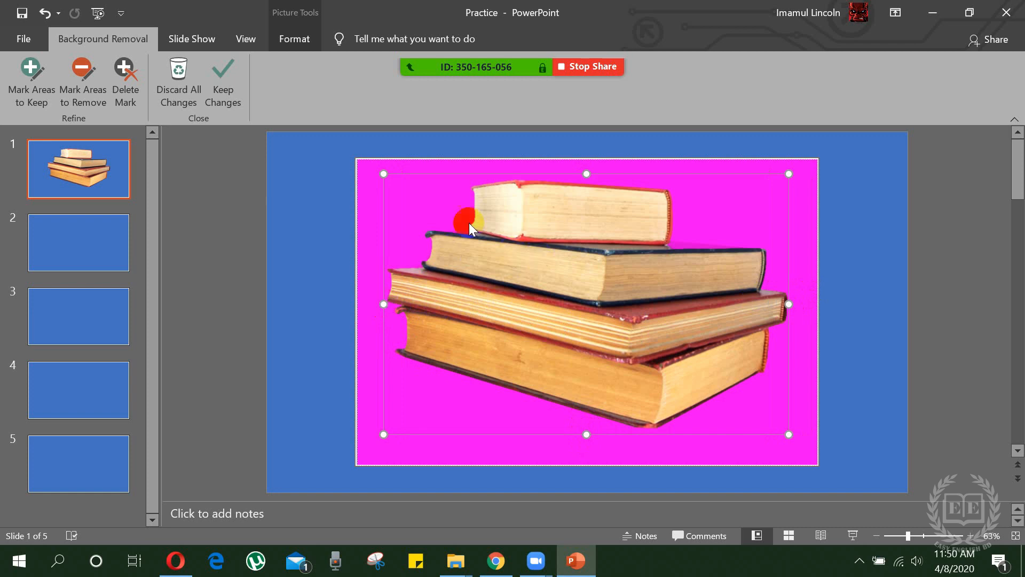
pyautogui.click(223, 100)
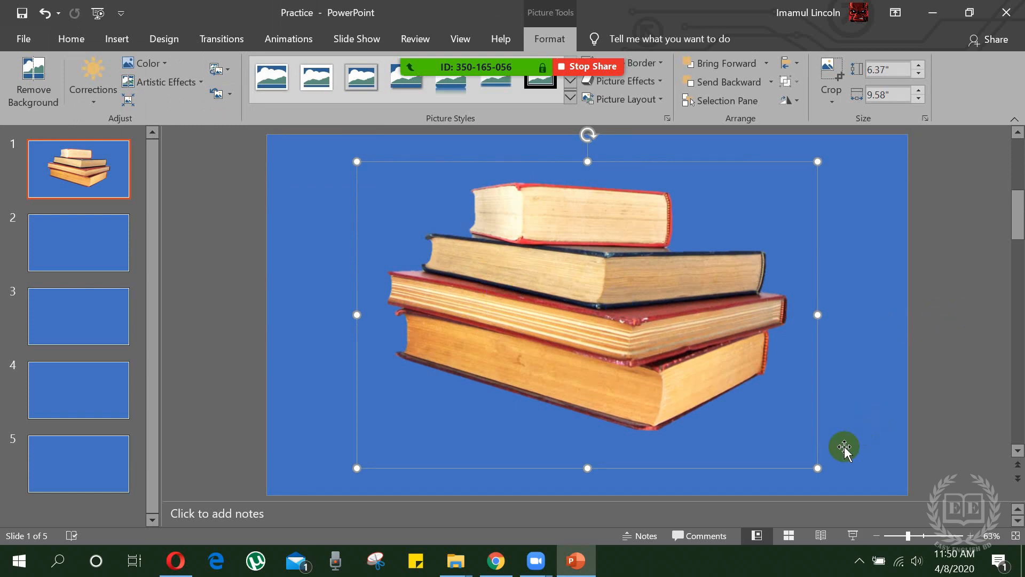
# - Shrink the books picture to about 2.58" by 3.88" and place it in the left half of slide 1
pyautogui.moveTo(818, 462); pyautogui.dragTo(517, 283)
pyautogui.moveTo(458, 228); pyautogui.dragTo(412, 303)
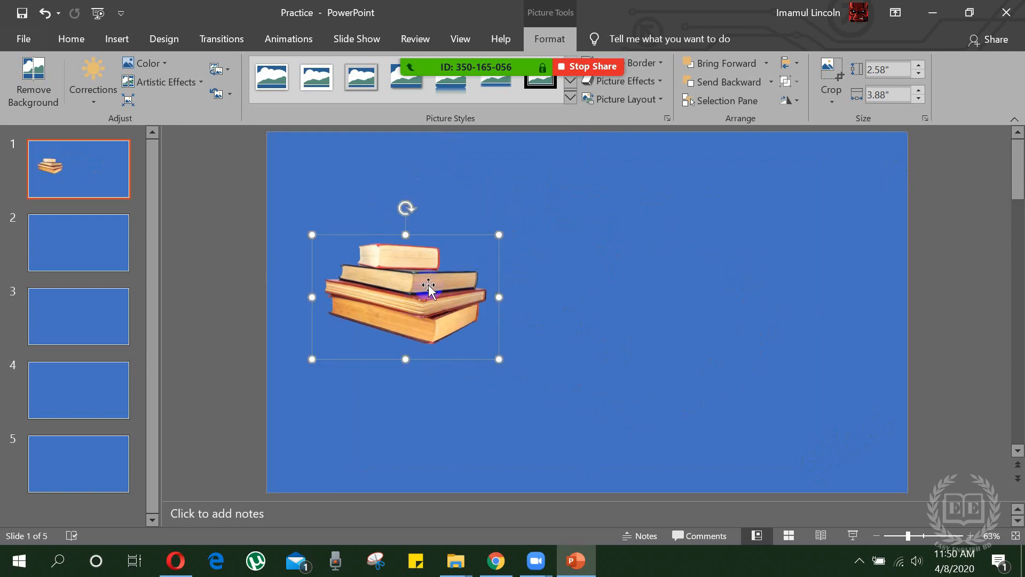
# - Save the cut-out books picture as the PNG file Picture1 in the Pictures folder, and deselect it
pyautogui.rightClick(429, 286)
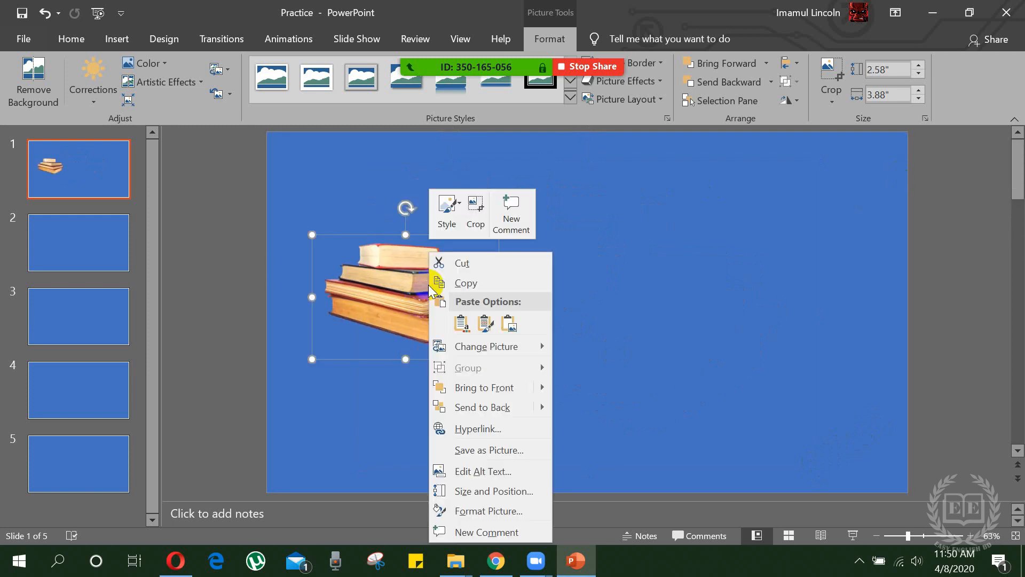
pyautogui.click(467, 455)
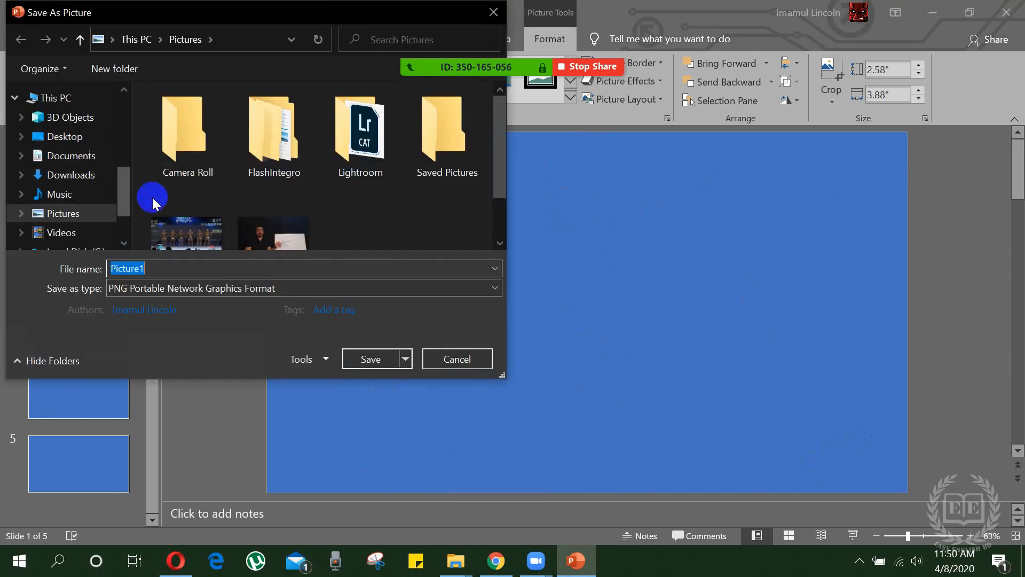
pyautogui.click(367, 354)
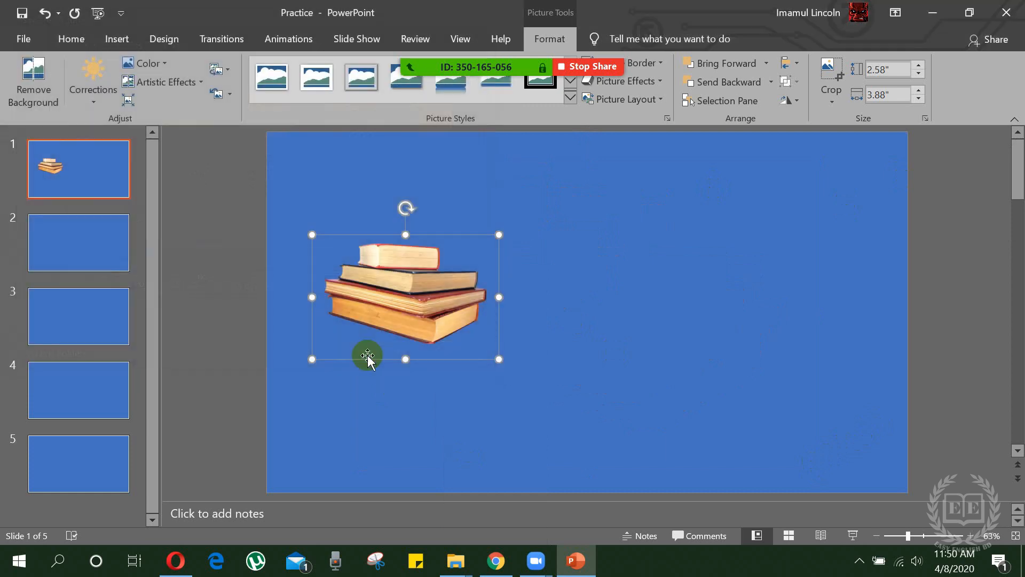
pyautogui.click(246, 296)
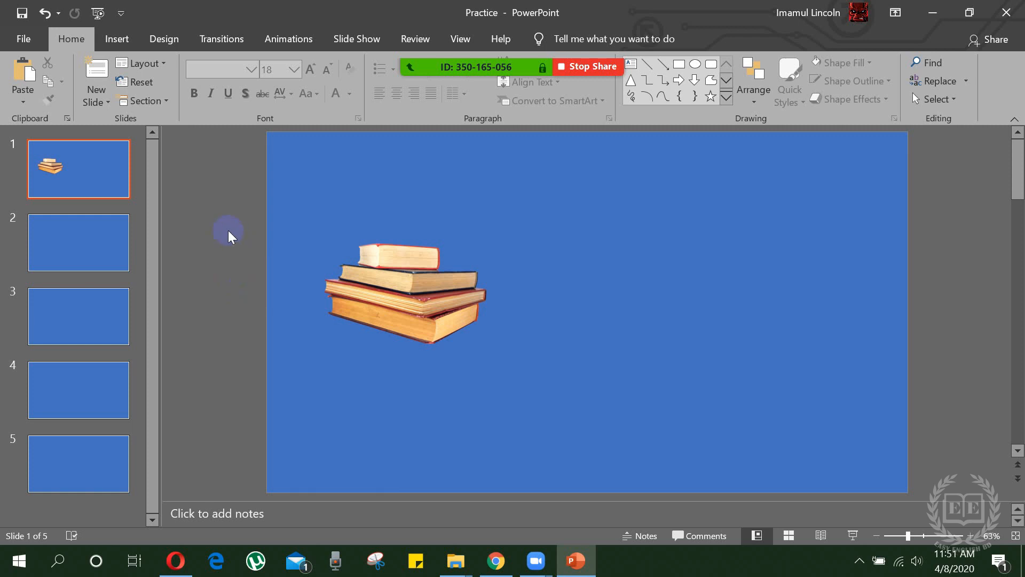
pyautogui.click(149, 34)
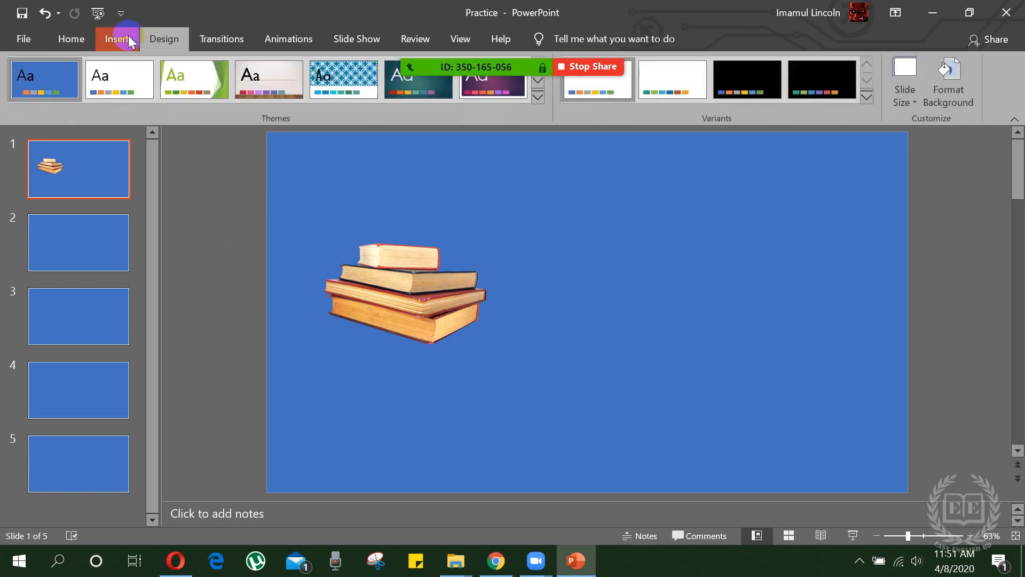
pyautogui.click(419, 90)
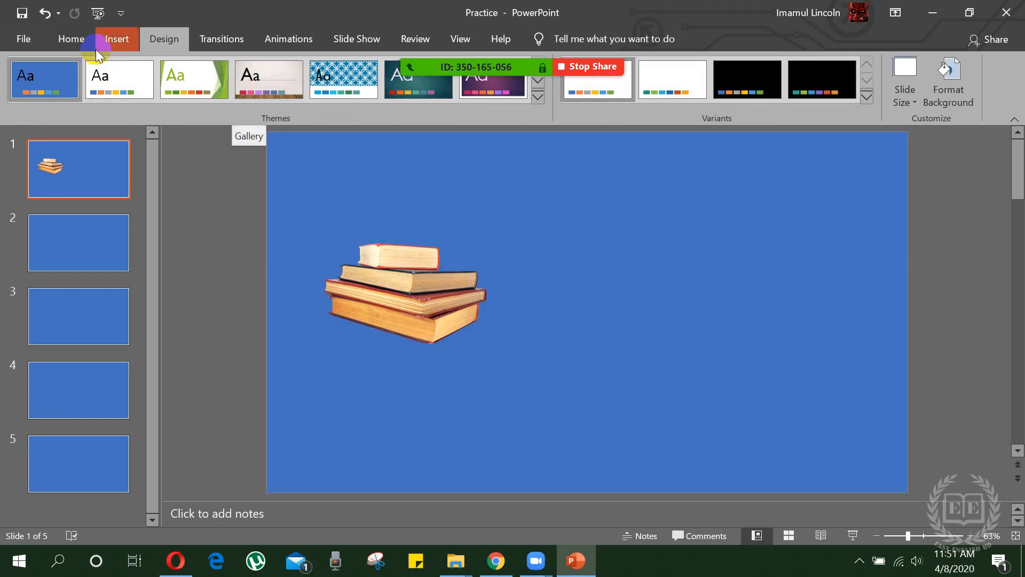
pyautogui.click(70, 47)
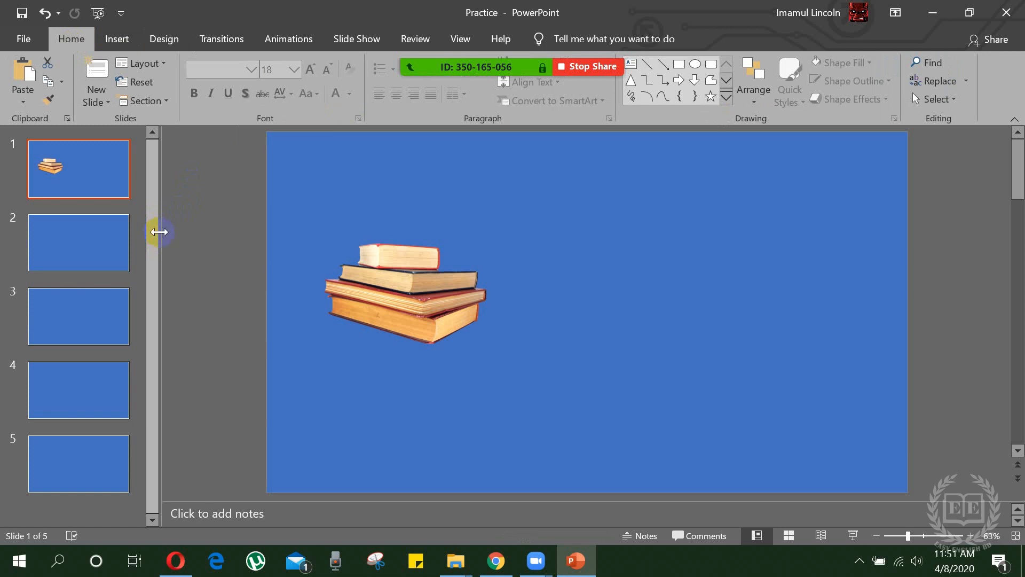
# - Add a text box reading "This is about books" to slide 1 and place it to the right of the books picture
pyautogui.click(116, 38)
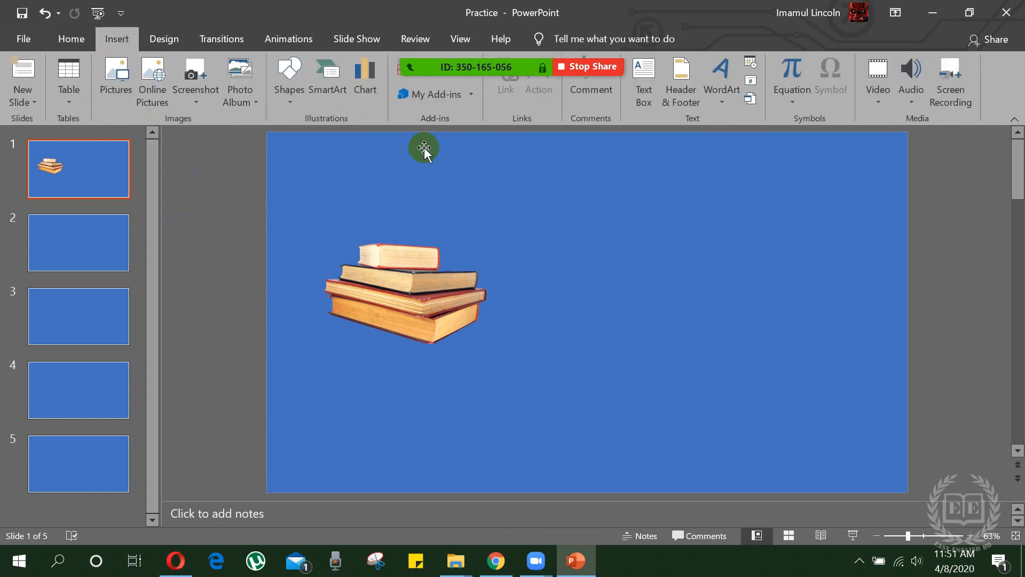
pyautogui.click(644, 96)
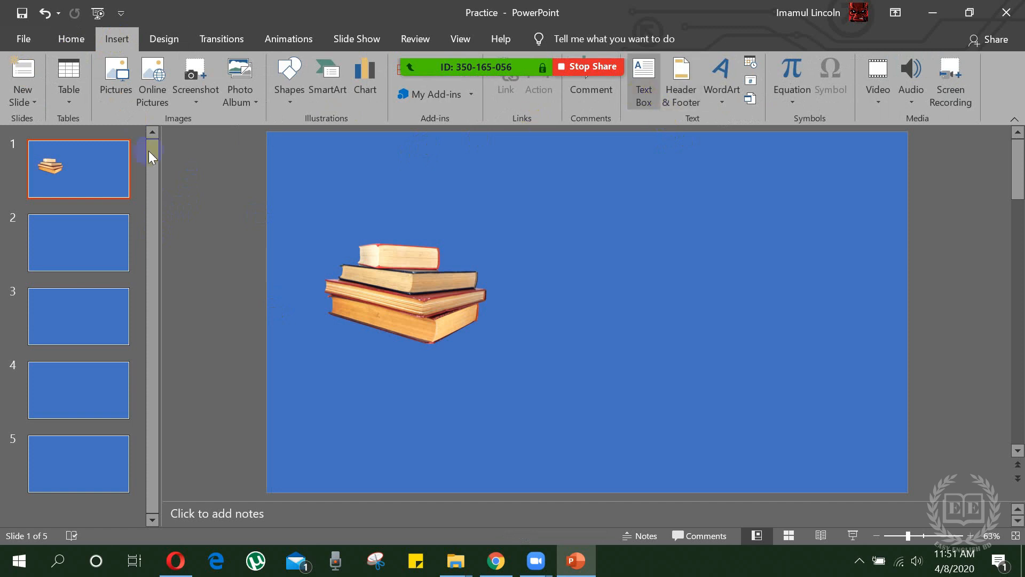
pyautogui.click(640, 99)
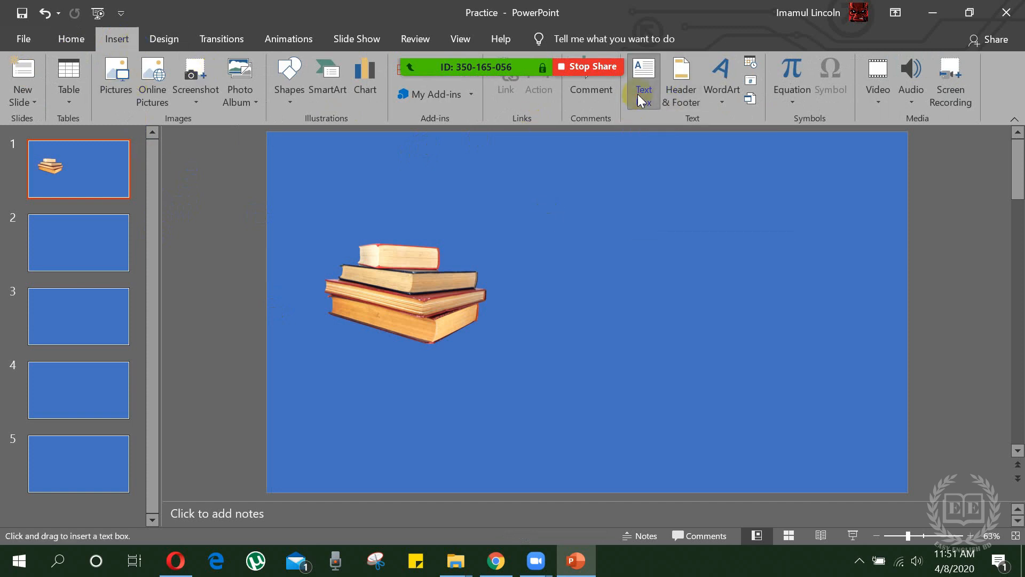
pyautogui.click(420, 275)
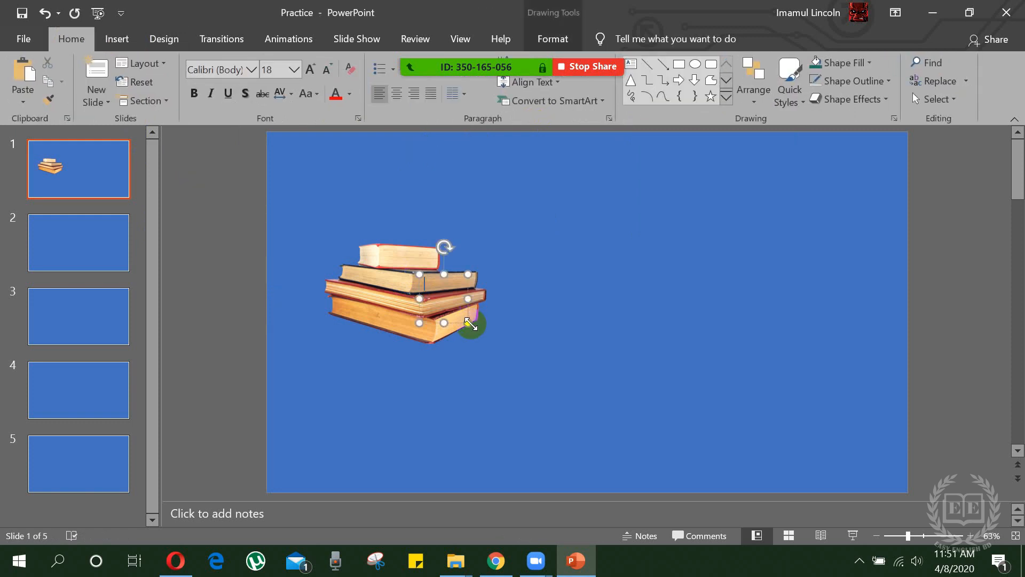
pyautogui.write('This')
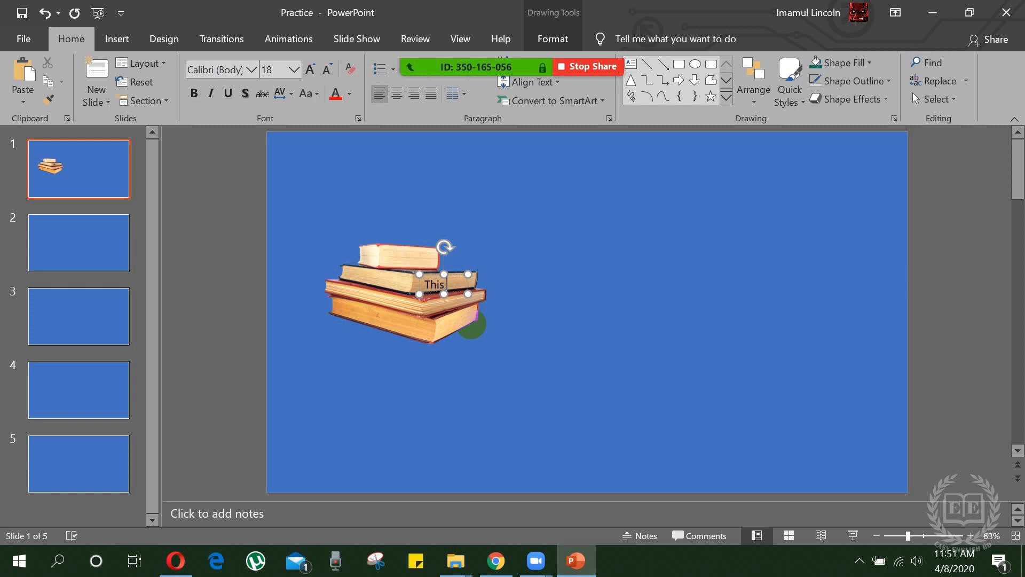
pyautogui.write(' is about books')
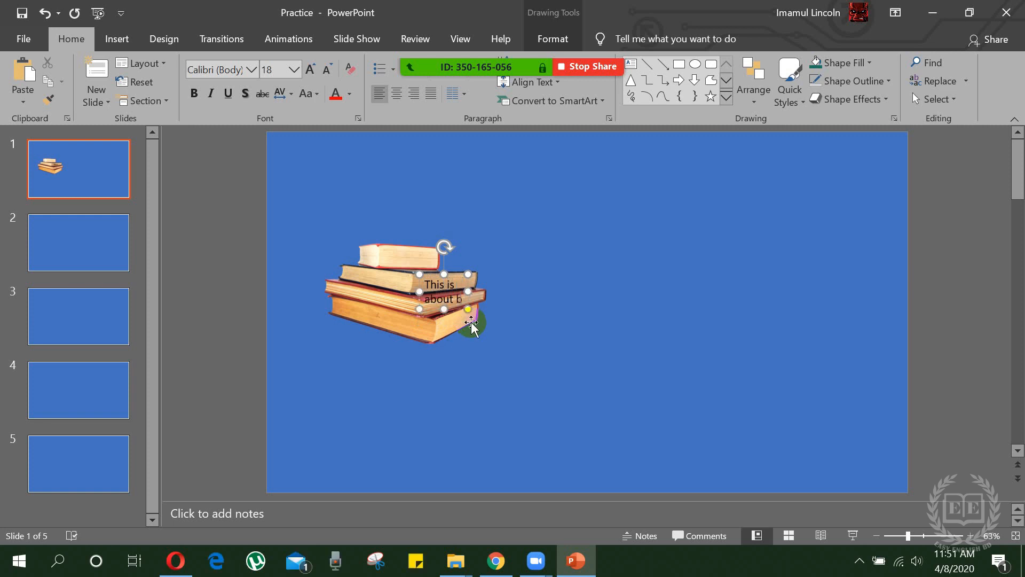
pyautogui.doubleClick(457, 280)
pyautogui.moveTo(458, 280); pyautogui.dragTo(639, 263)
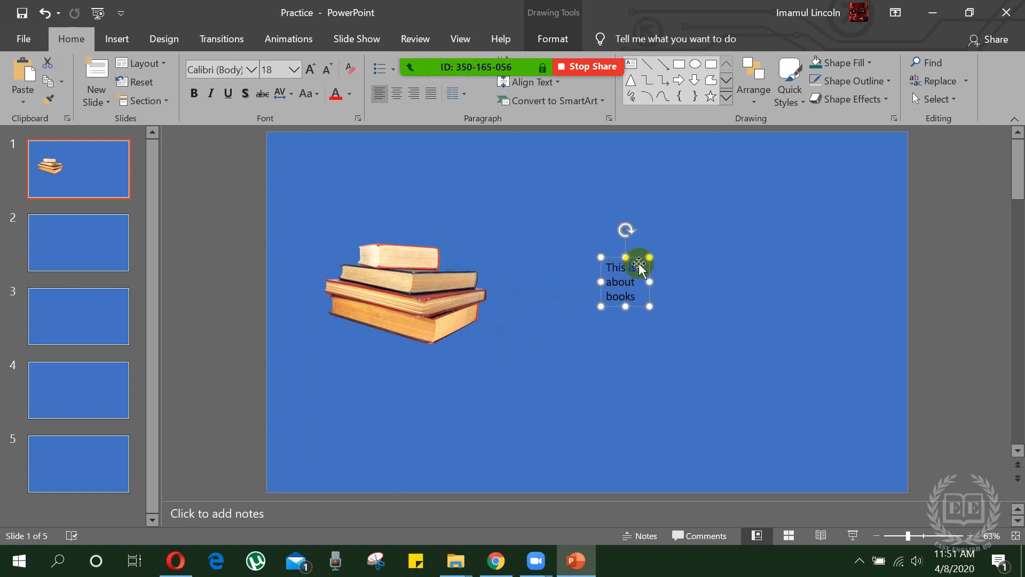
# - Enlarge the books picture proportionally until it fills most of slide 1's left half, and reposition it beside the text
pyautogui.click(374, 291)
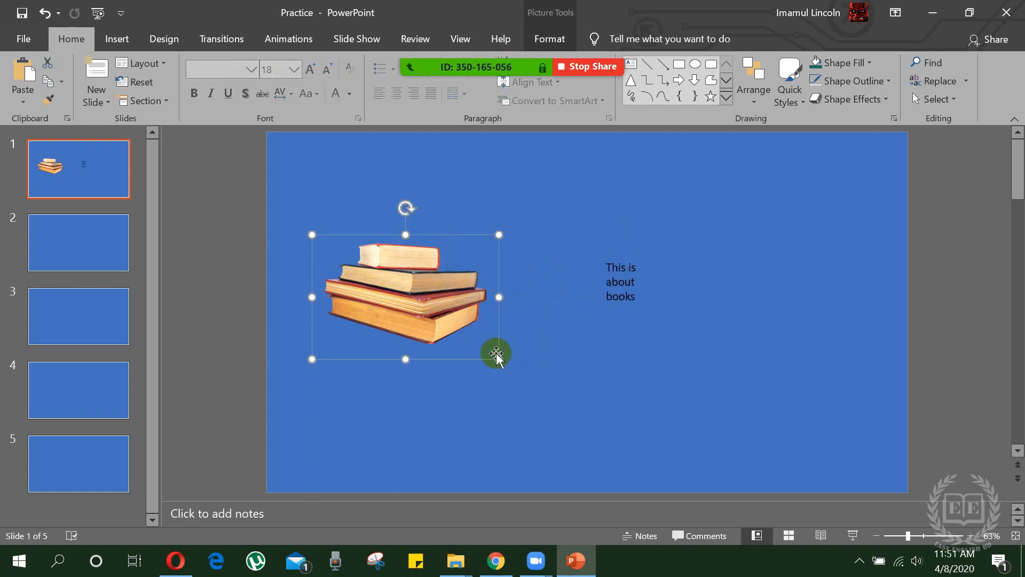
pyautogui.moveTo(499, 359); pyautogui.dragTo(587, 442)
pyautogui.moveTo(418, 300); pyautogui.dragTo(374, 286)
# - Format the "This is about books" text in white with the Barbaro font at size 60
pyautogui.click(619, 290)
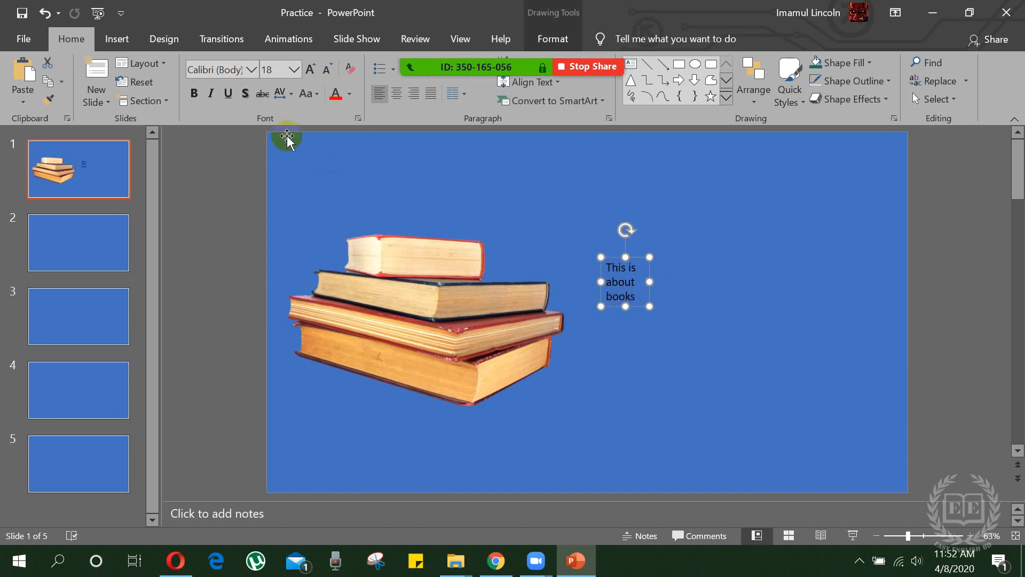
pyautogui.click(351, 97)
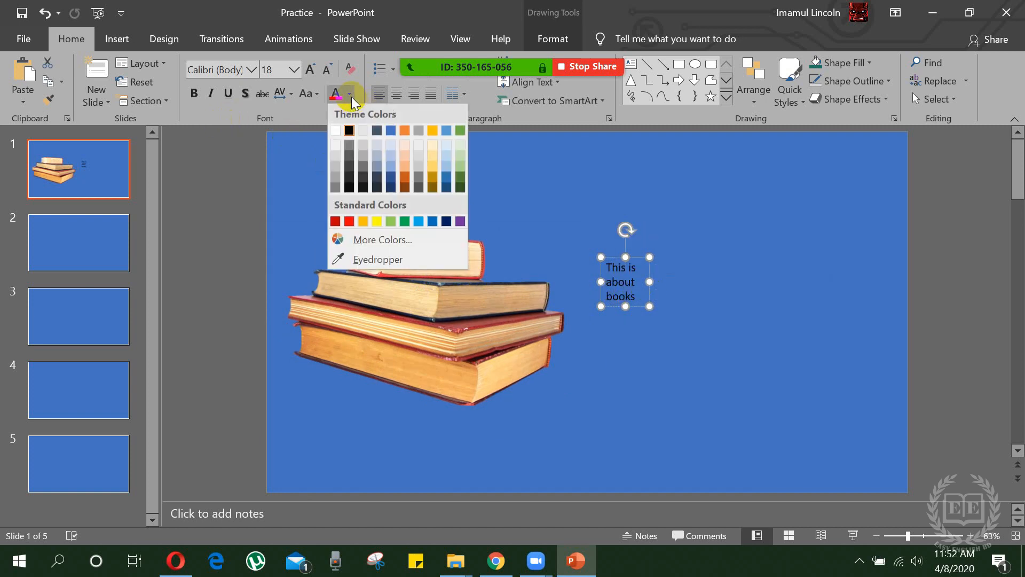
pyautogui.click(337, 131)
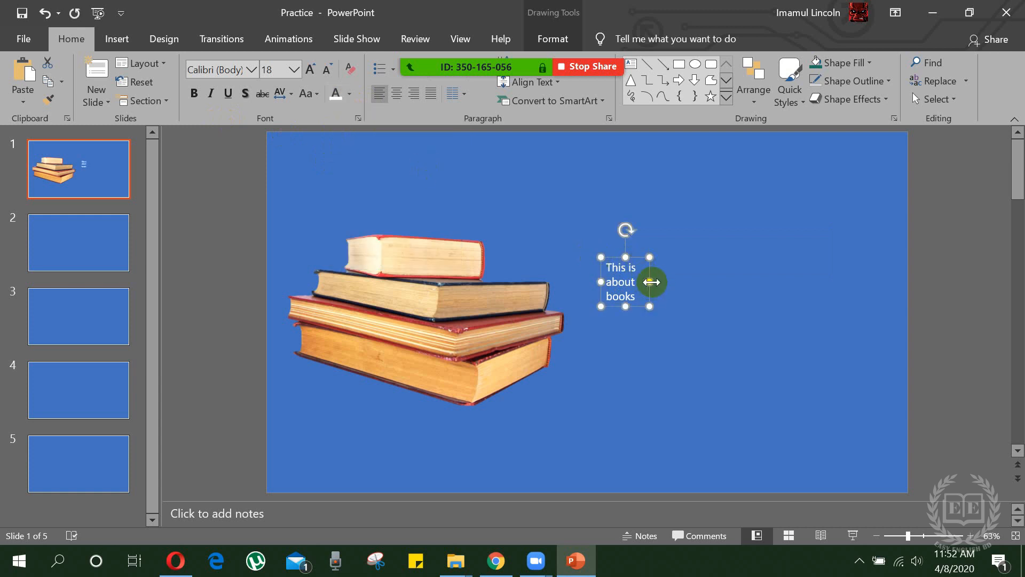
pyautogui.click(251, 75)
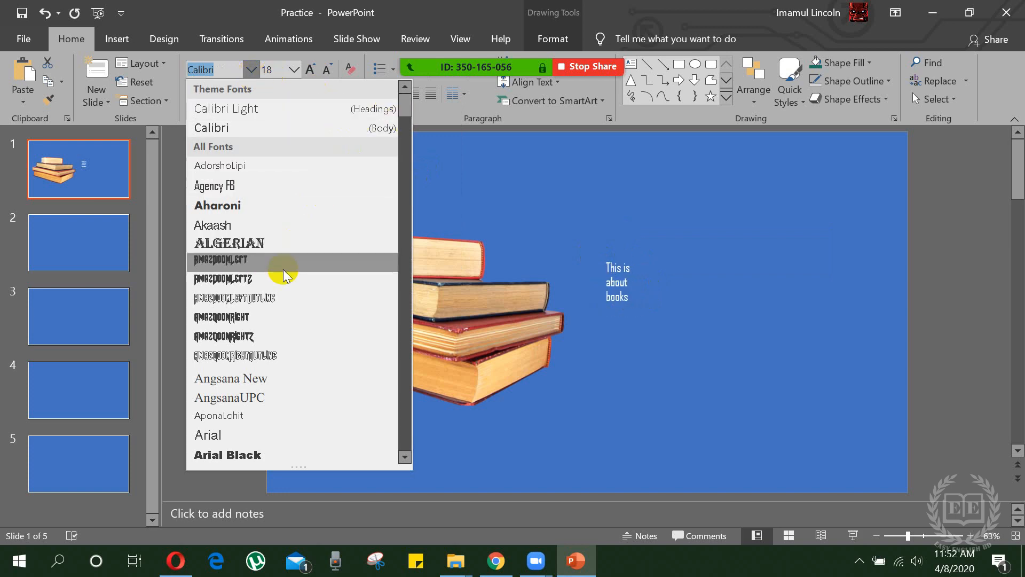
pyautogui.moveTo(407, 110); pyautogui.dragTo(404, 151)
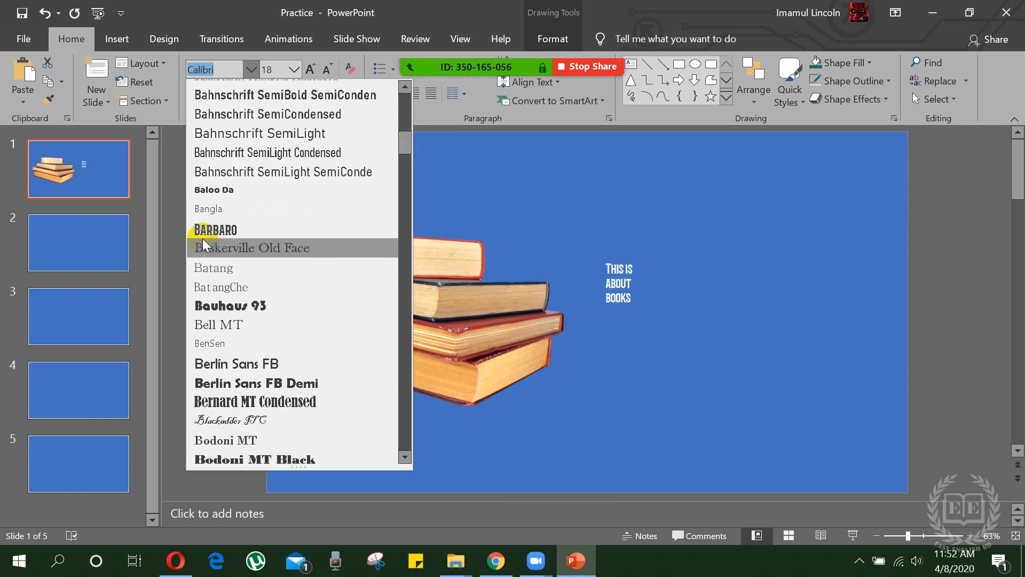
pyautogui.click(222, 232)
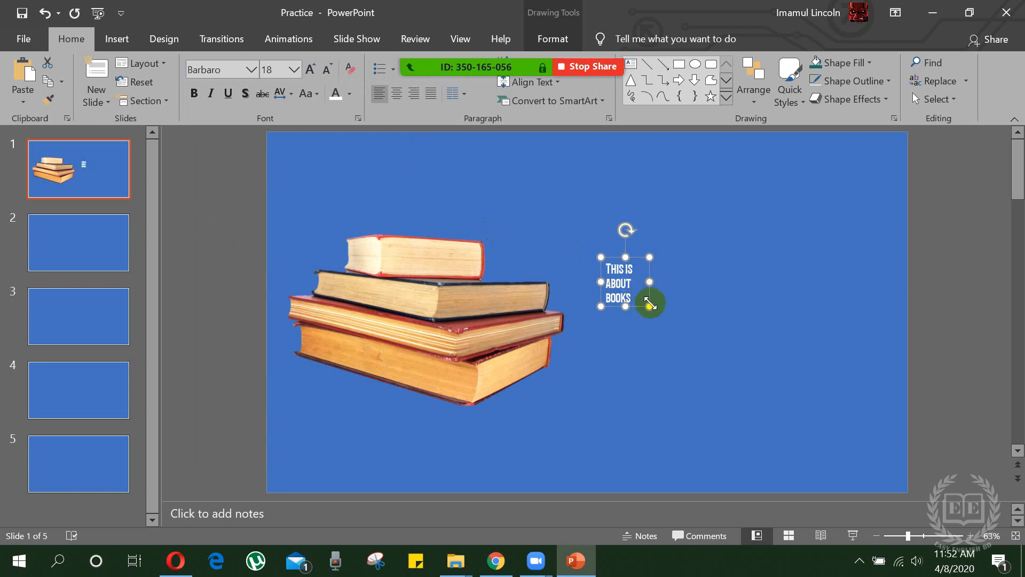
pyautogui.click(294, 69)
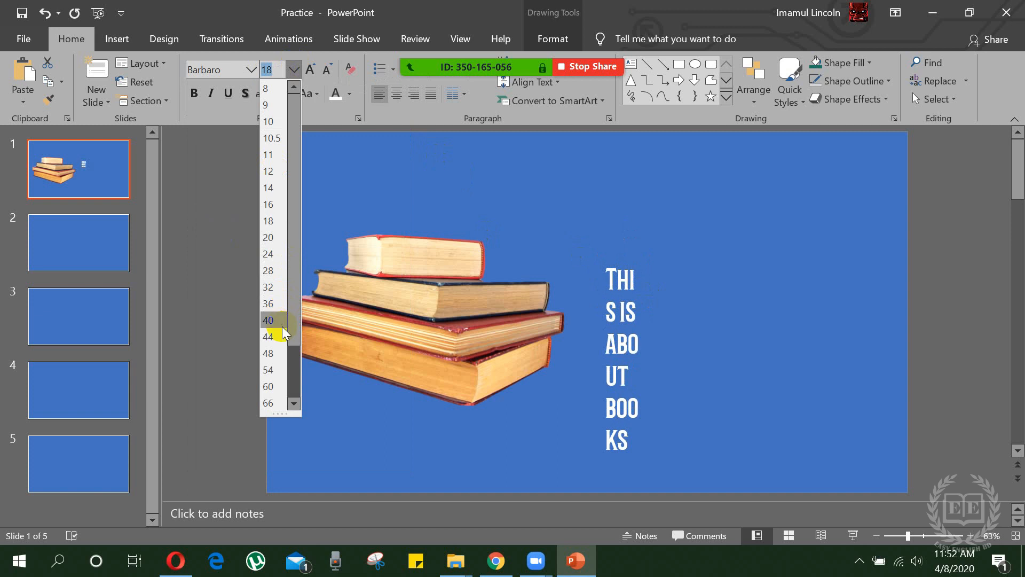
pyautogui.click(270, 387)
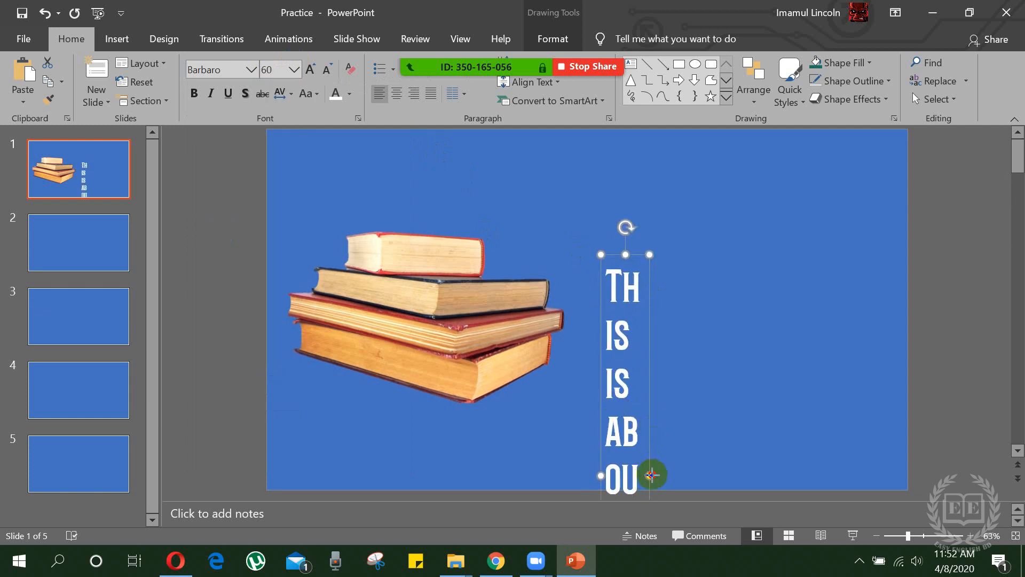
# - Widen the text box so that "This is about" fits on one line and "books" wraps below it
pyautogui.moveTo(651, 474); pyautogui.dragTo(865, 337)
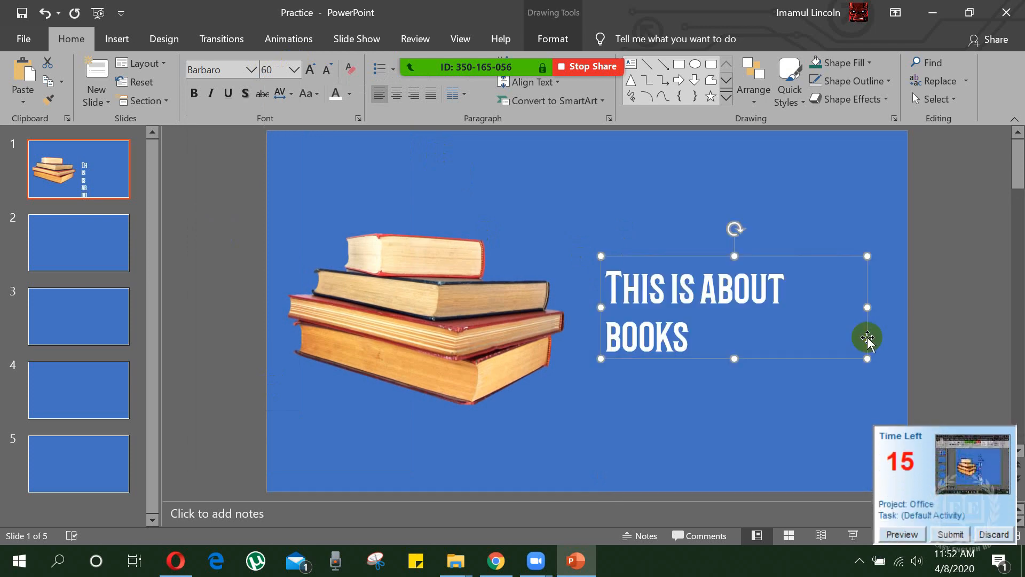
pyautogui.click(968, 536)
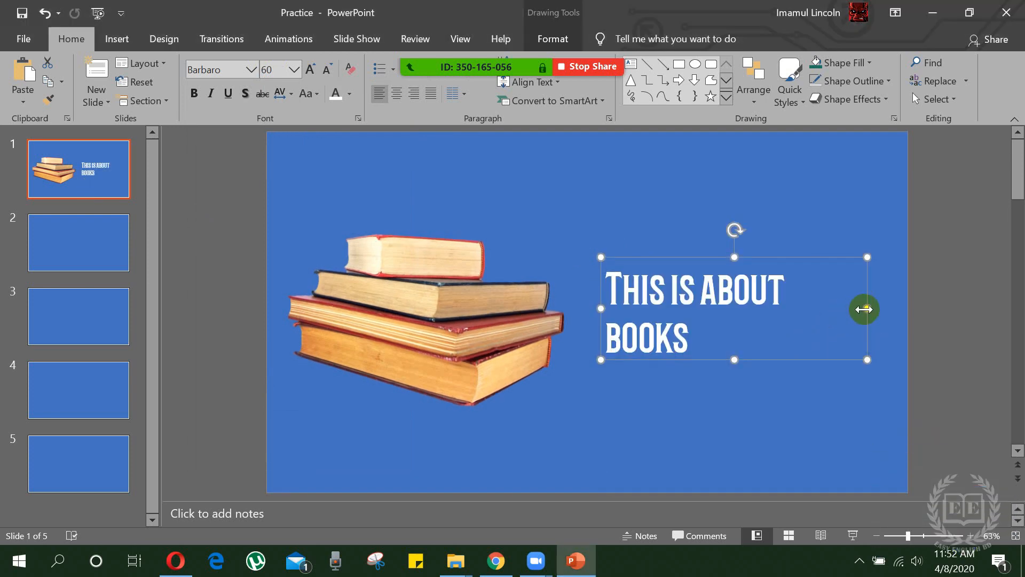
pyautogui.moveTo(864, 309); pyautogui.dragTo(796, 308)
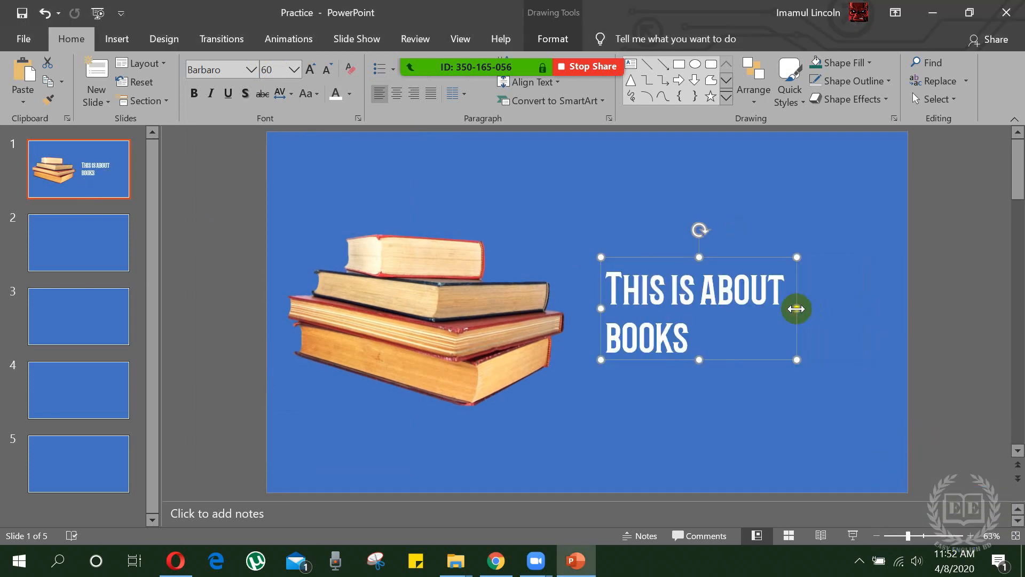
# - Break the text into three lines, "This", "is" and "about books", and widen its box slightly
pyautogui.click(701, 290)
pyautogui.click(674, 289)
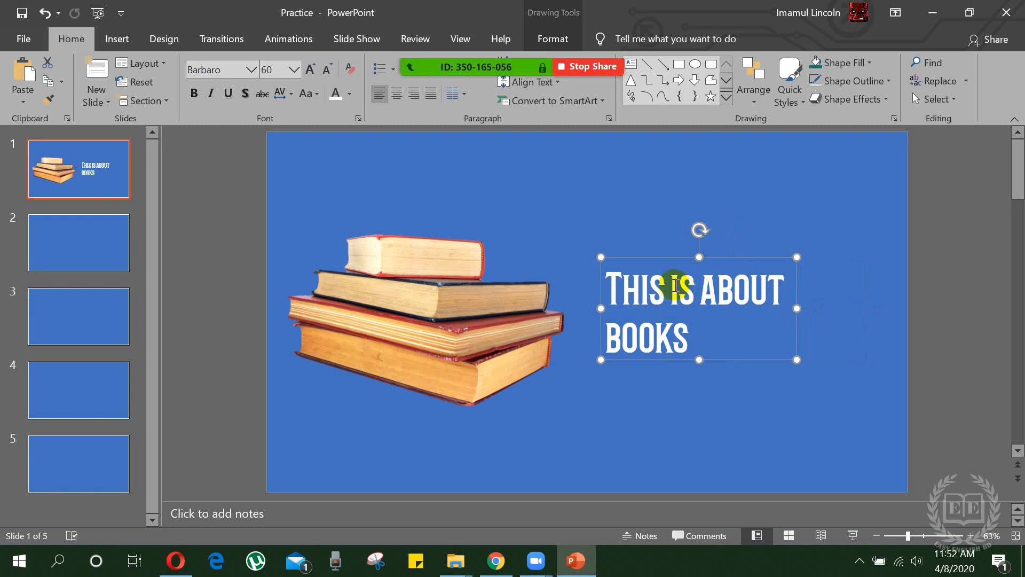
pyautogui.press('Return')
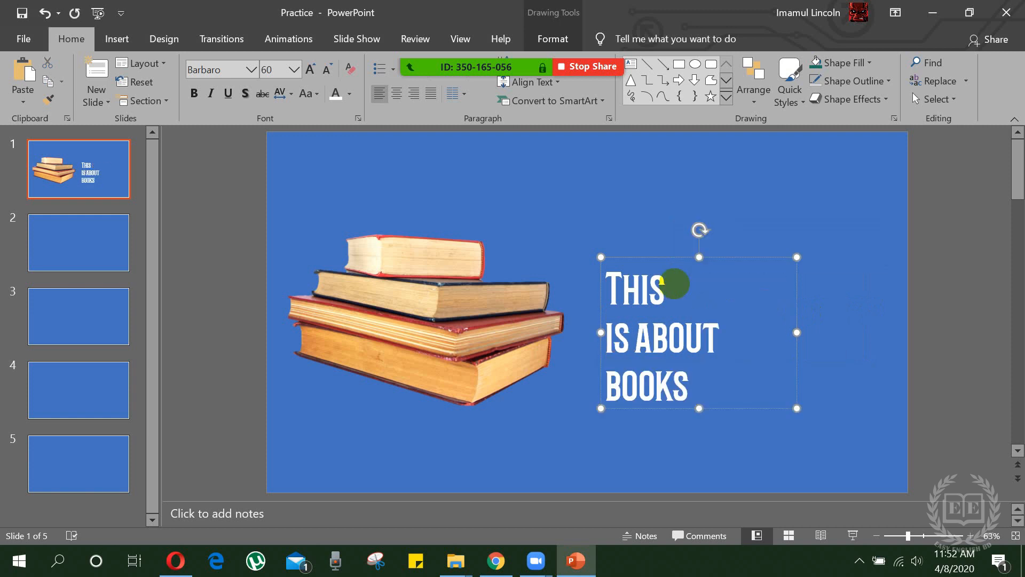
pyautogui.click(642, 332)
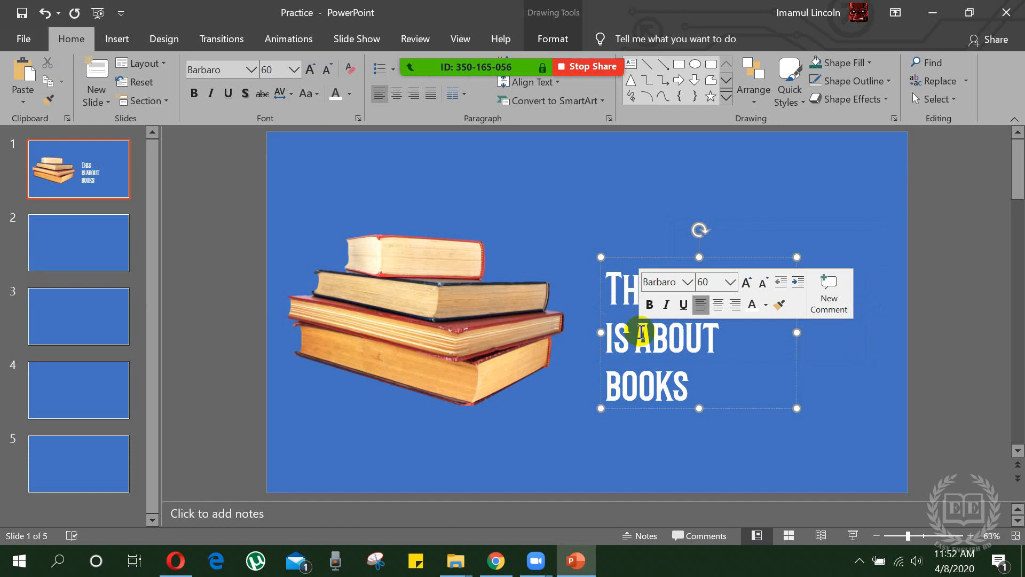
pyautogui.press('Return')
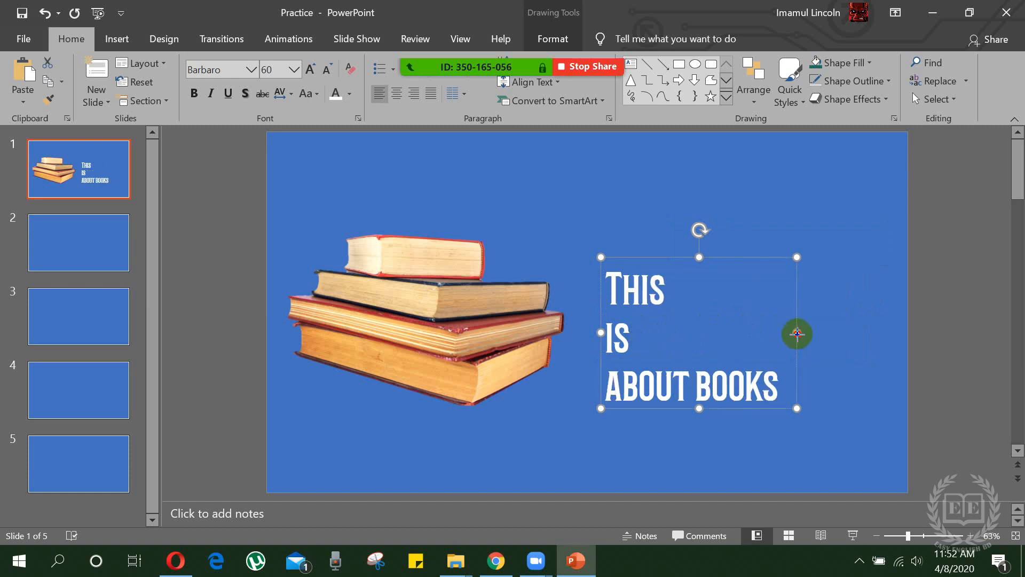
pyautogui.moveTo(798, 333); pyautogui.dragTo(817, 333)
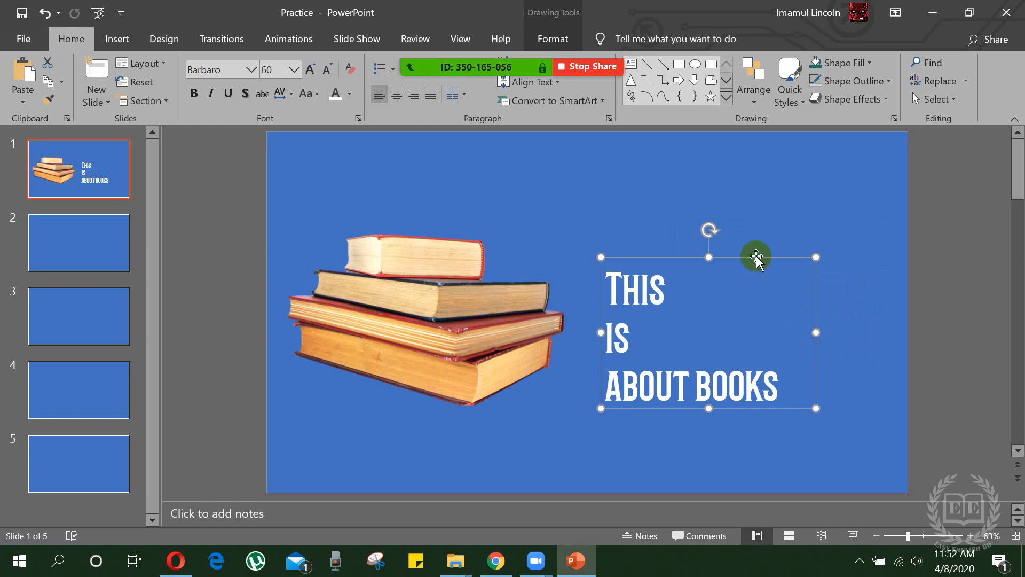
# - Arrange slide 1 with the text box vertically centred near the right edge and the books picture level with it in the left half
pyautogui.moveTo(756, 257); pyautogui.dragTo(767, 219)
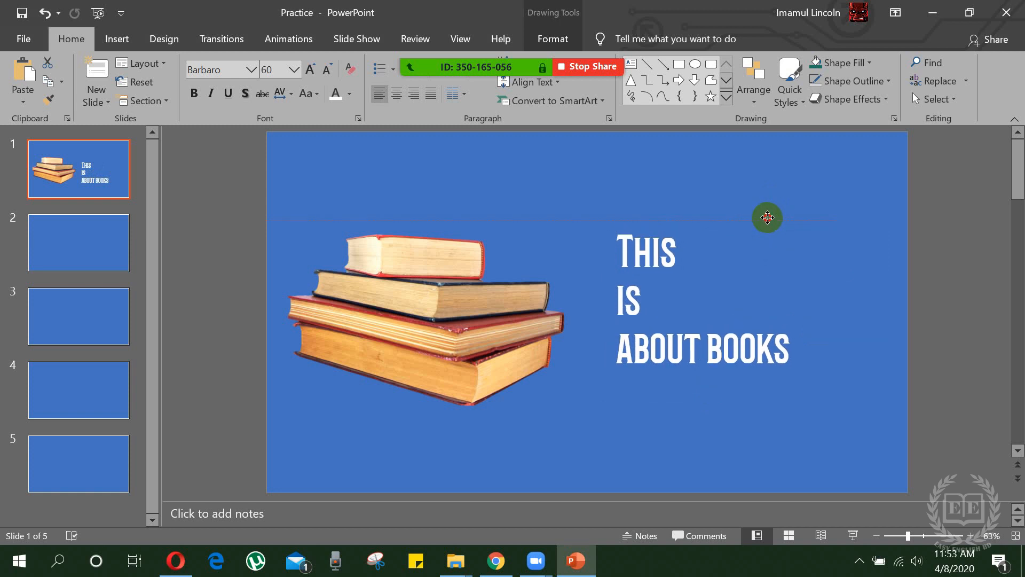
pyautogui.moveTo(767, 217); pyautogui.dragTo(800, 223)
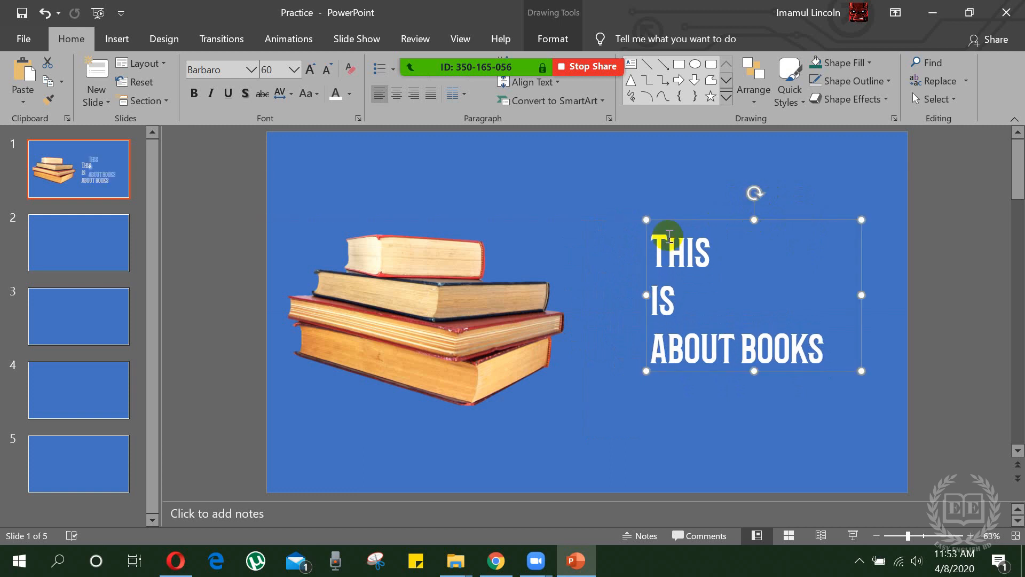
pyautogui.moveTo(429, 300); pyautogui.dragTo(439, 285)
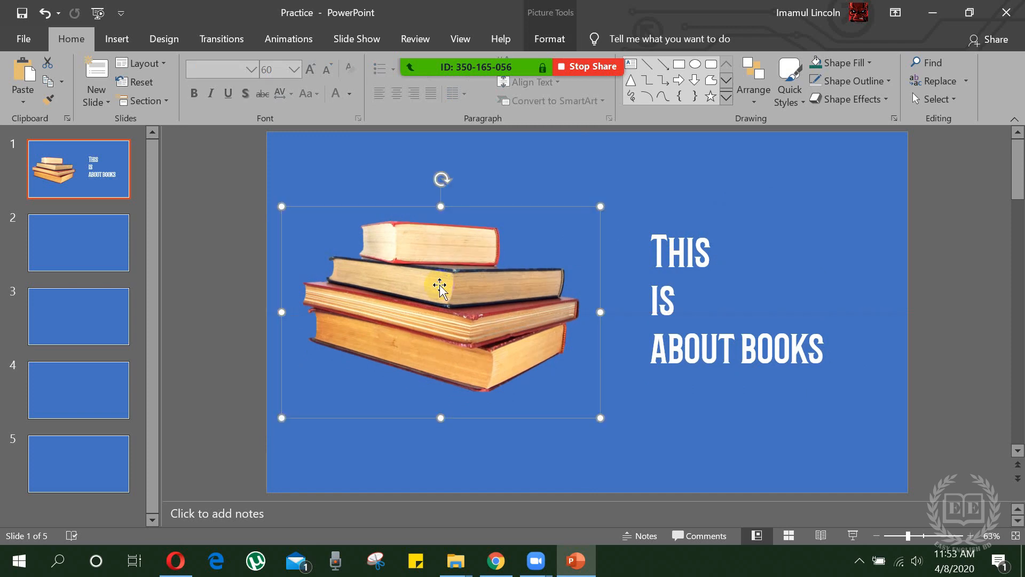
pyautogui.click(703, 235)
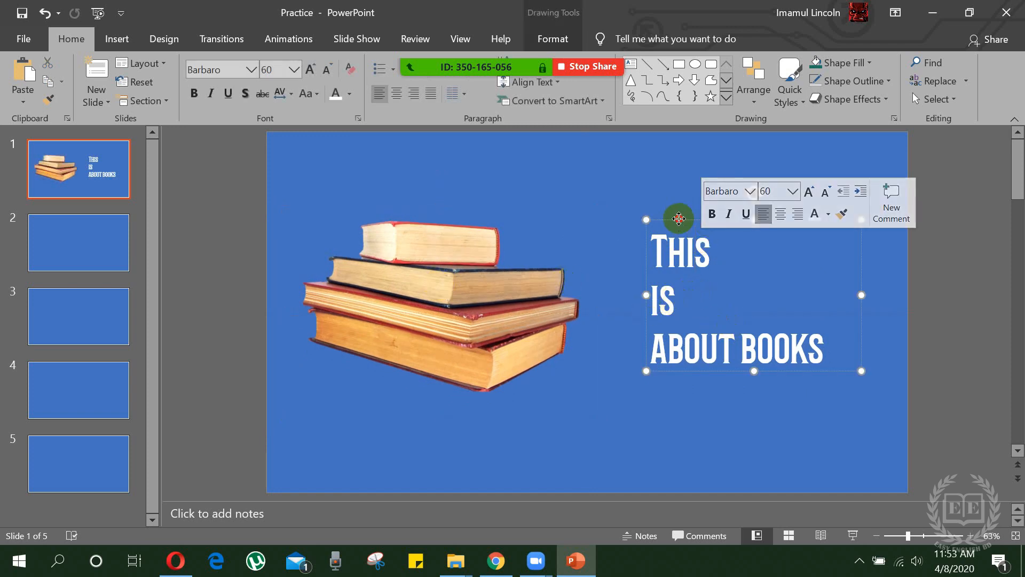
pyautogui.moveTo(679, 218); pyautogui.dragTo(710, 236)
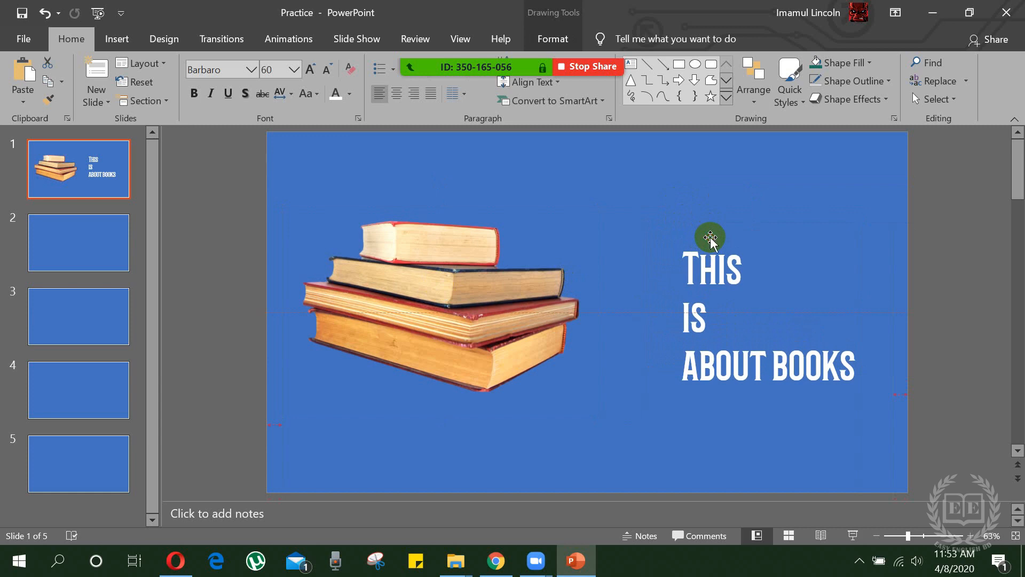
pyautogui.moveTo(710, 237); pyautogui.dragTo(710, 236)
pyautogui.moveTo(469, 291)
pyautogui.mouseDown()
pyautogui.moveTo(472, 308)
pyautogui.moveTo(469, 288)
pyautogui.mouseUp()
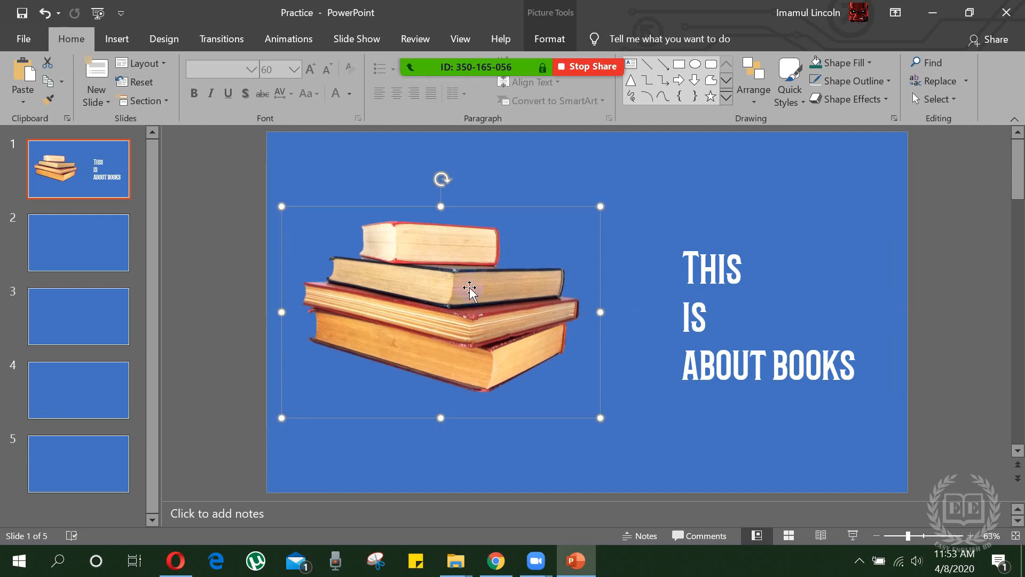
pyautogui.click(694, 275)
pyautogui.click(677, 270)
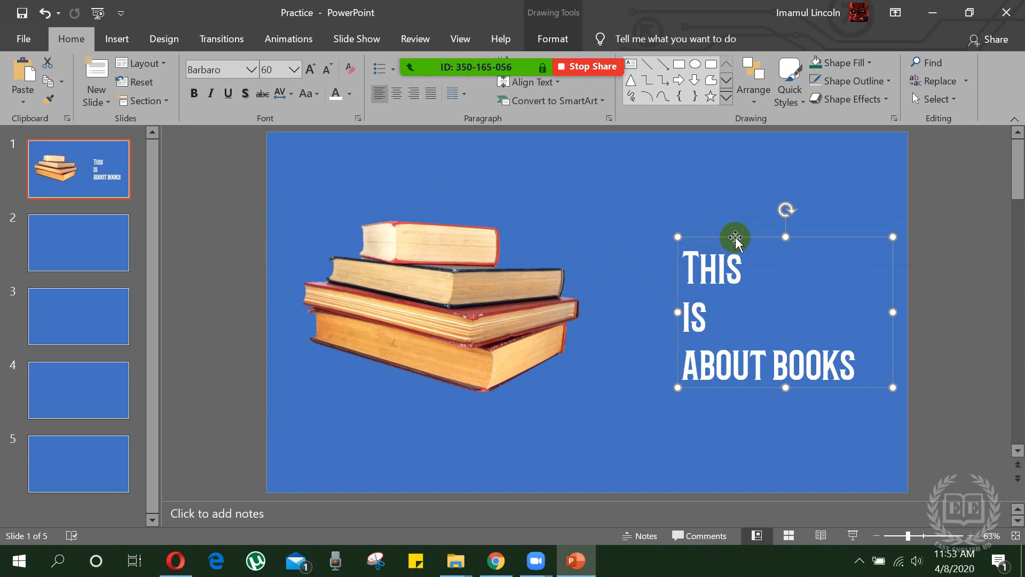
pyautogui.moveTo(735, 236); pyautogui.dragTo(736, 234)
pyautogui.moveTo(492, 277); pyautogui.dragTo(494, 287)
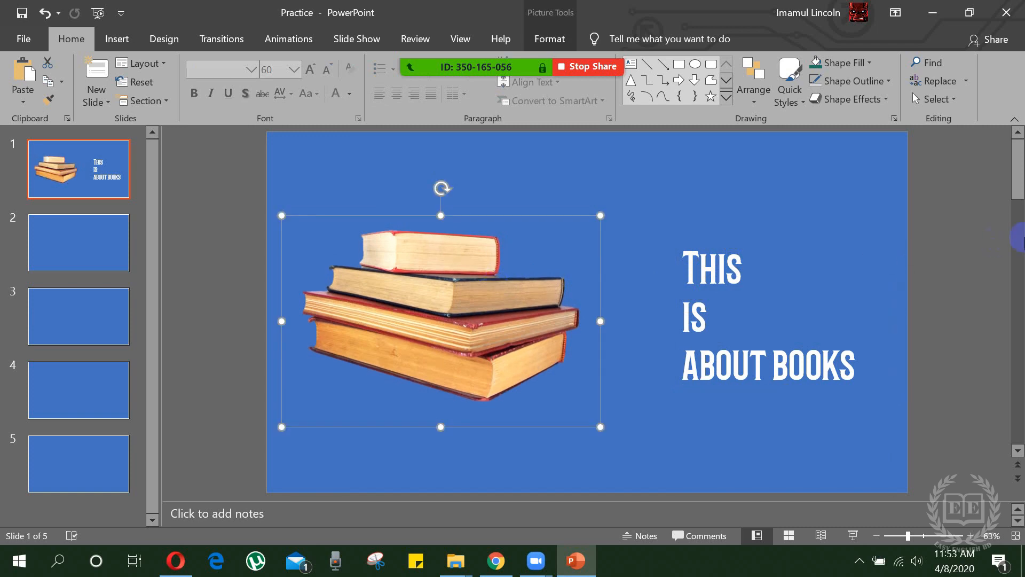
pyautogui.click(967, 271)
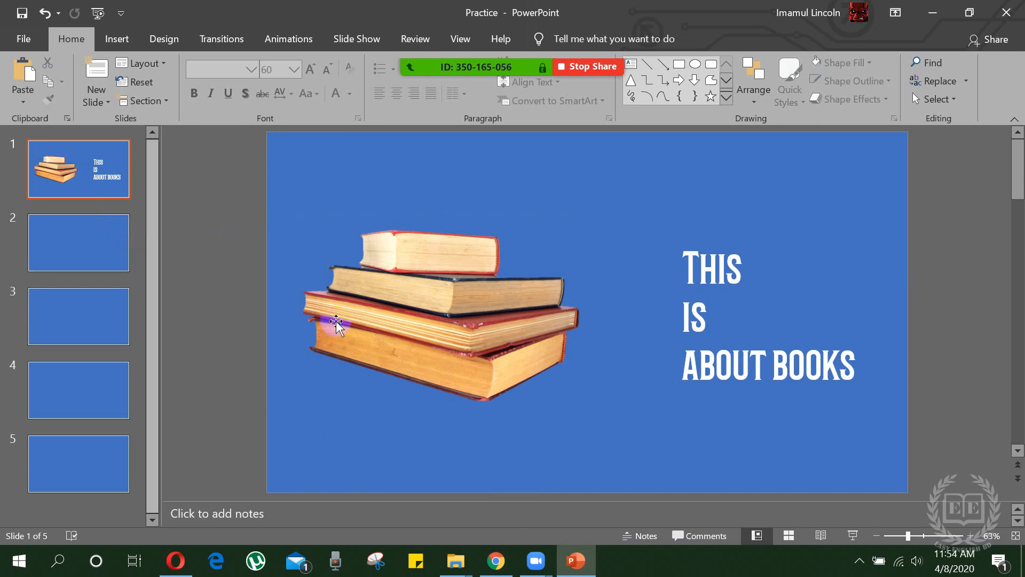
# - Switch to Chrome and copy the Pinterest cartoon picture of stacked books from the image results
pyautogui.click(485, 571)
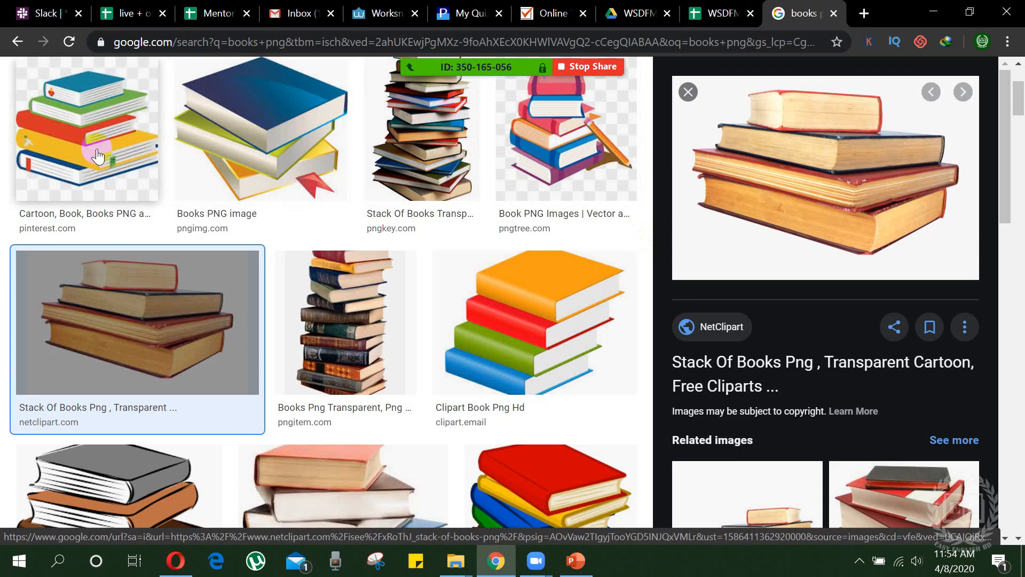
pyautogui.click(88, 128)
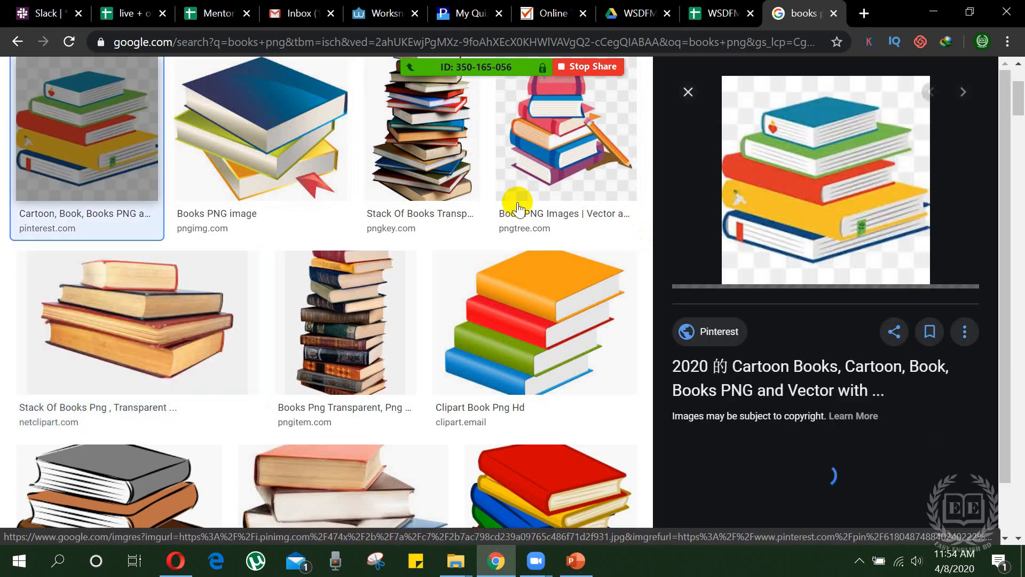
pyautogui.rightClick(766, 167)
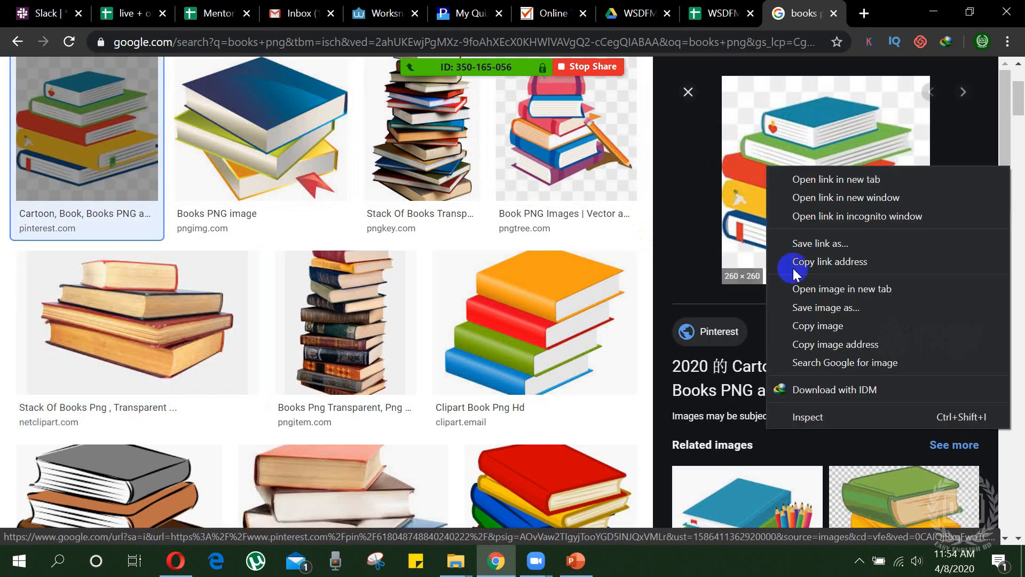
pyautogui.click(804, 327)
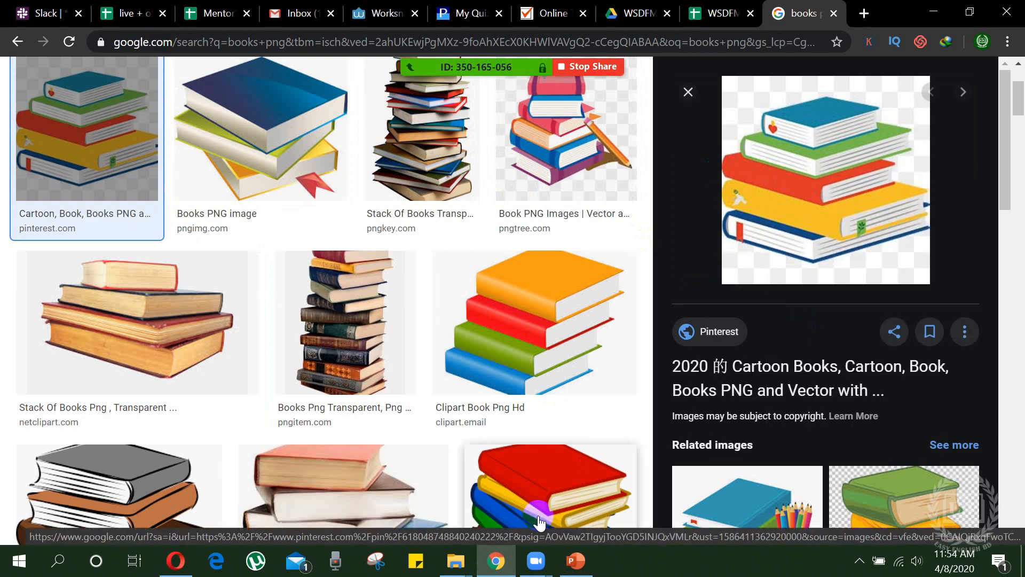
# - Switch to PowerPoint, paste the cartoon books picture on slide 2 and enlarge it to about 5.39" square
pyautogui.click(590, 551)
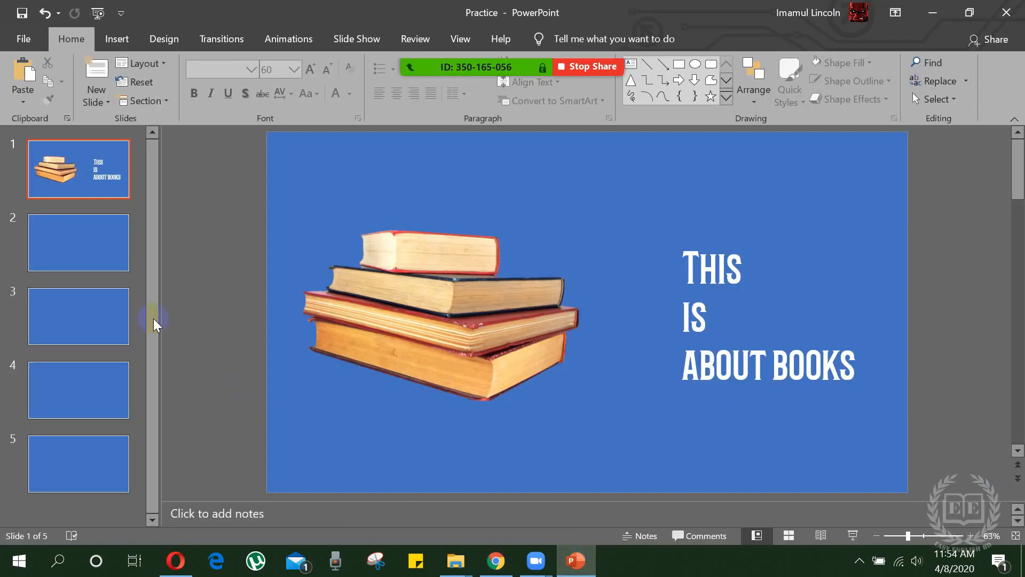
pyautogui.click(113, 242)
pyautogui.hotkey('ctrl', 'v')
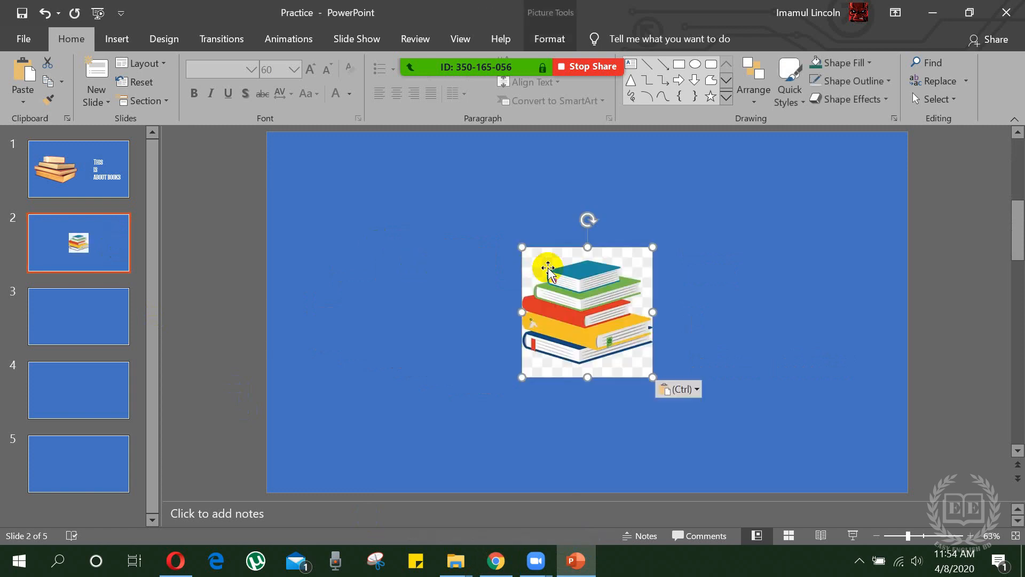
pyautogui.moveTo(523, 247); pyautogui.dragTo(419, 192)
pyautogui.moveTo(585, 232); pyautogui.dragTo(586, 254)
pyautogui.moveTo(652, 401); pyautogui.dragTo(676, 409)
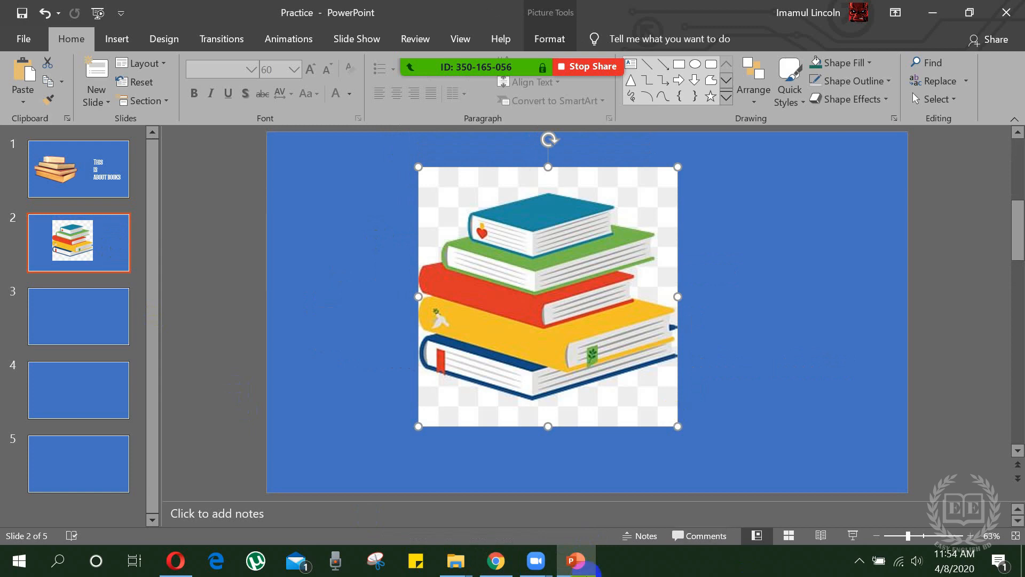
# - Switch to Chrome, find the Pngtree picture of glasses on a pile of books and copy it
pyautogui.click(496, 560)
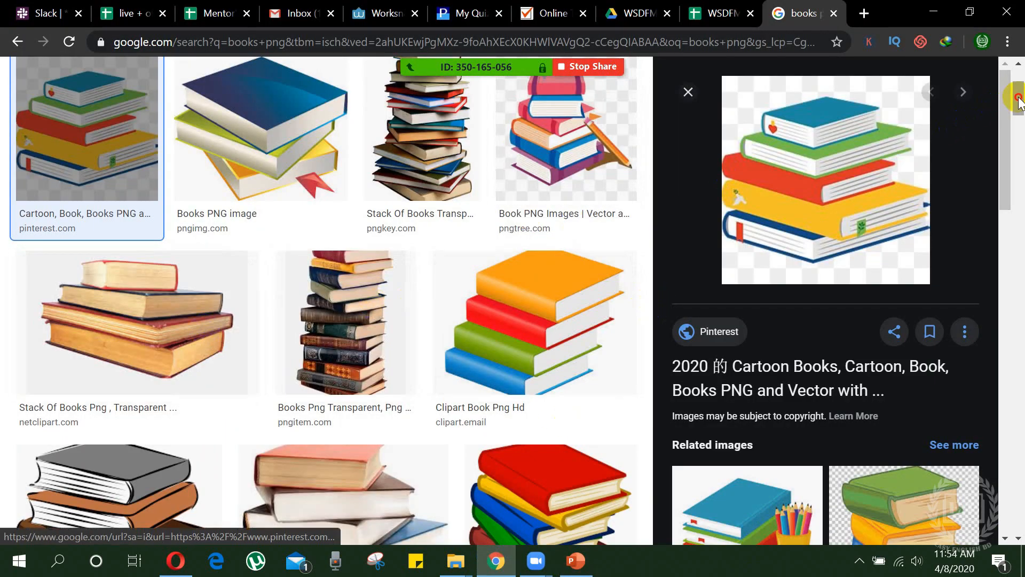
pyautogui.moveTo(1018, 102); pyautogui.dragTo(1020, 378)
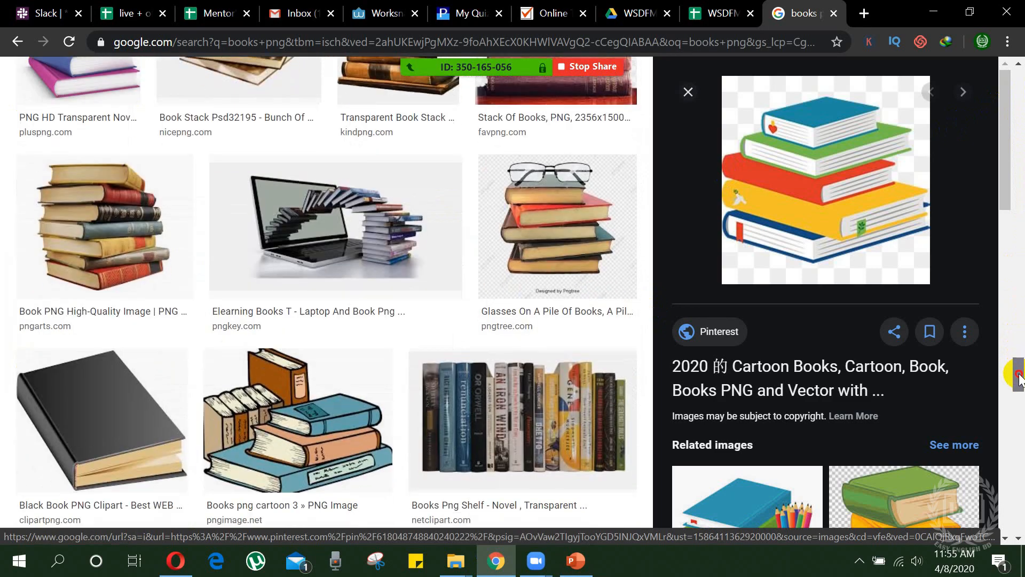
pyautogui.click(541, 216)
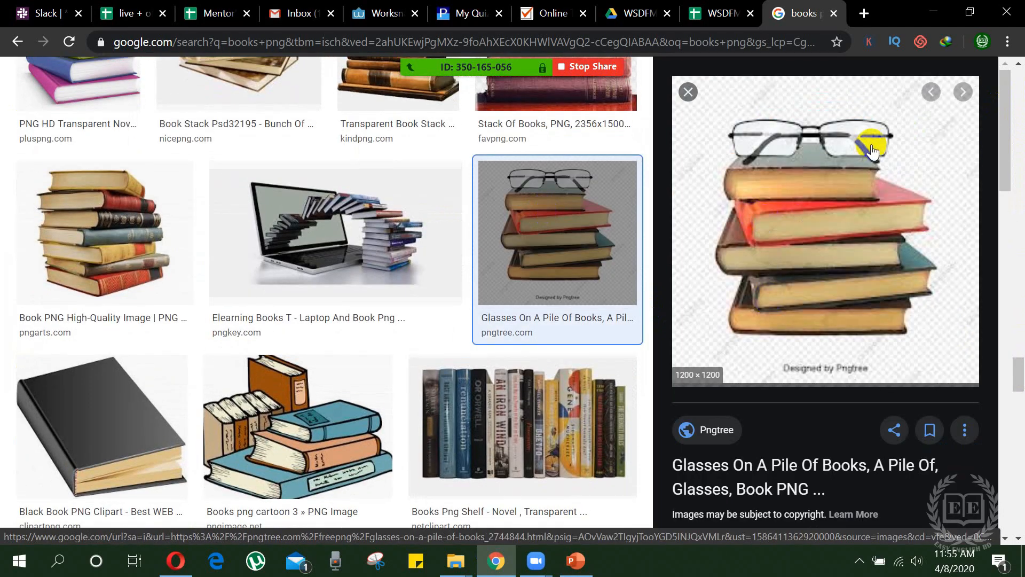
pyautogui.rightClick(777, 159)
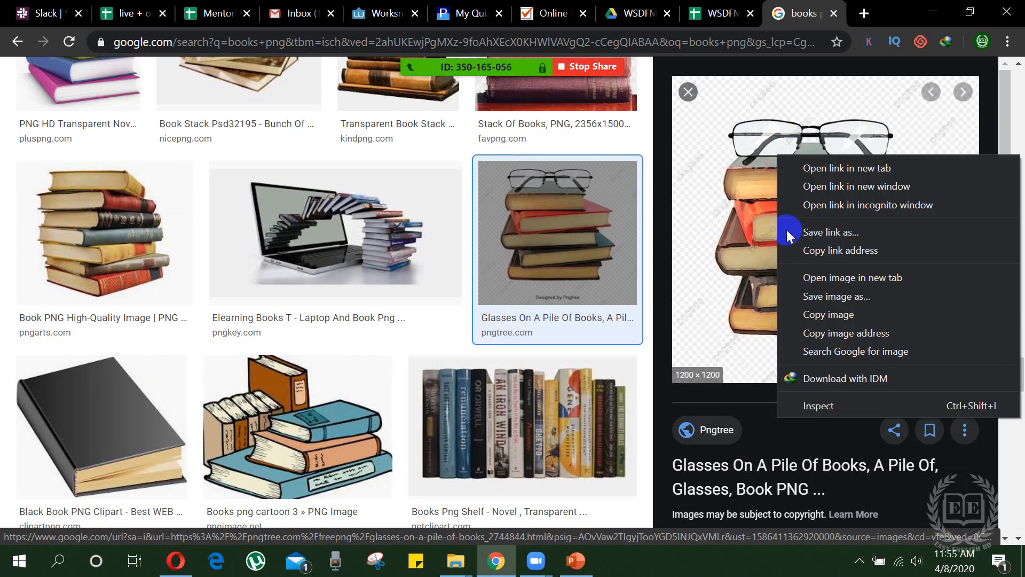
pyautogui.click(809, 314)
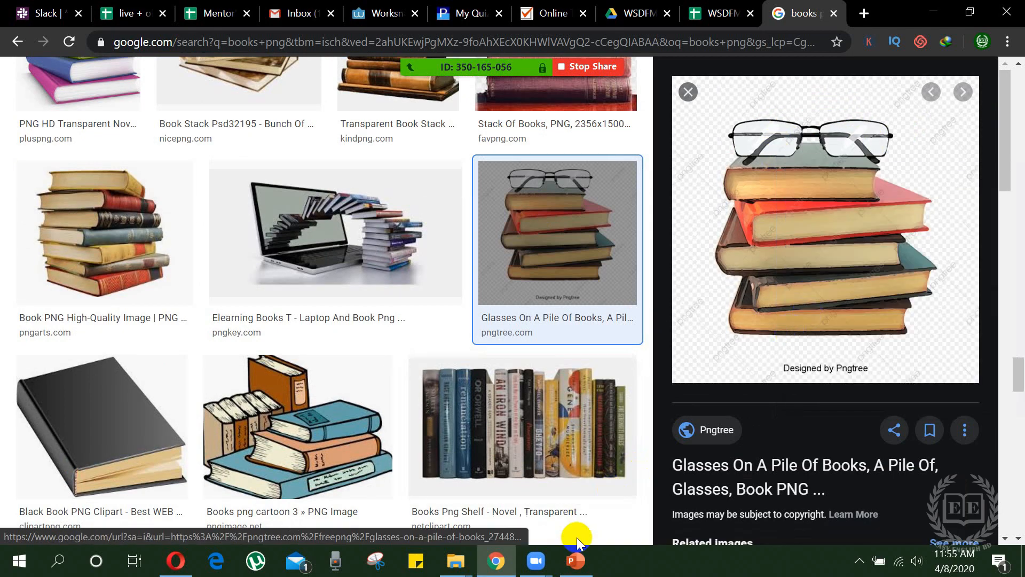
# - Switch to PowerPoint, paste the glasses picture on slide 2 and arrange it beside the cartoon books, overlapping their right edge
pyautogui.click(575, 561)
pyautogui.click(225, 368)
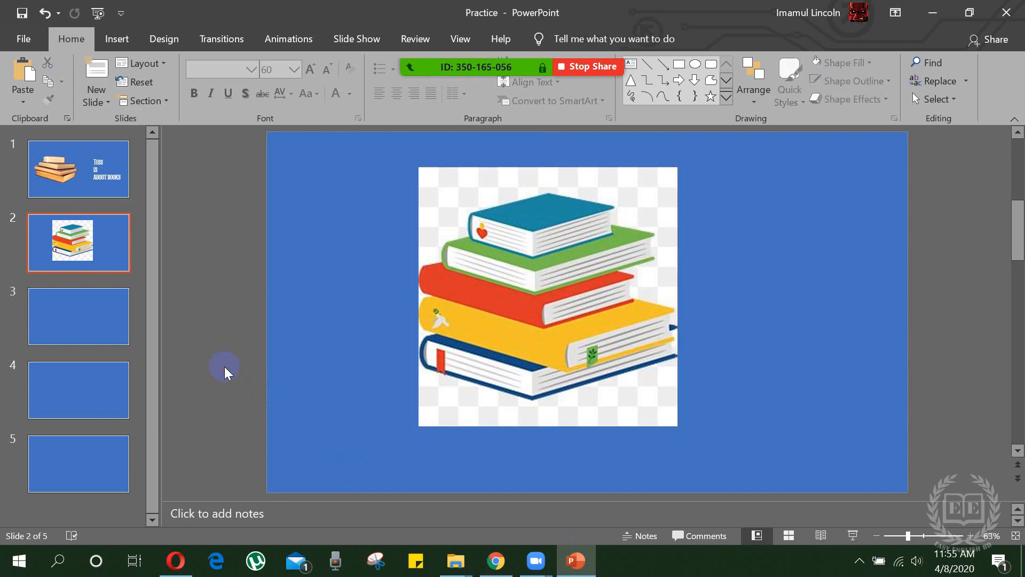
pyautogui.hotkey('ctrl', 'v')
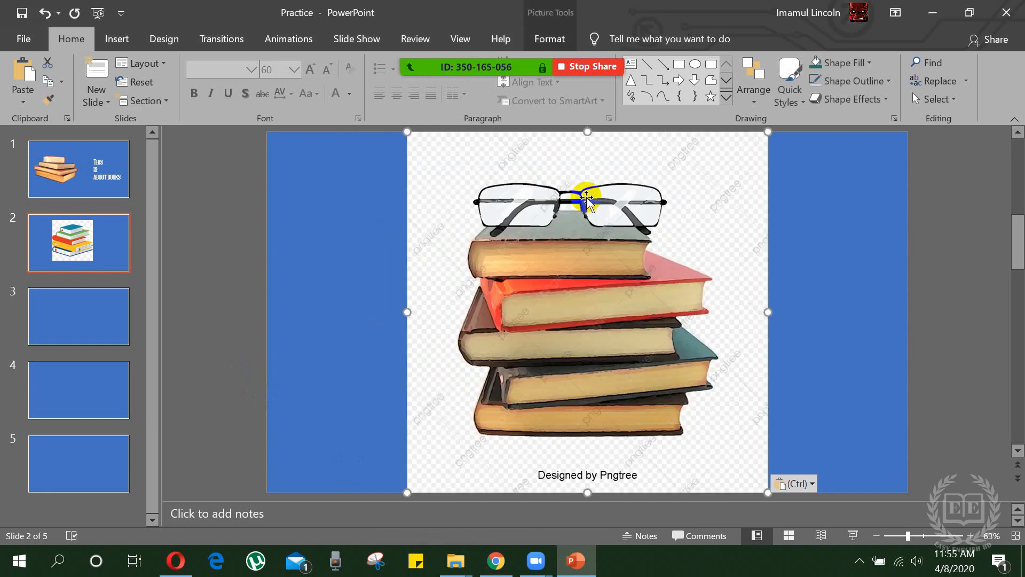
pyautogui.moveTo(577, 232); pyautogui.dragTo(690, 240)
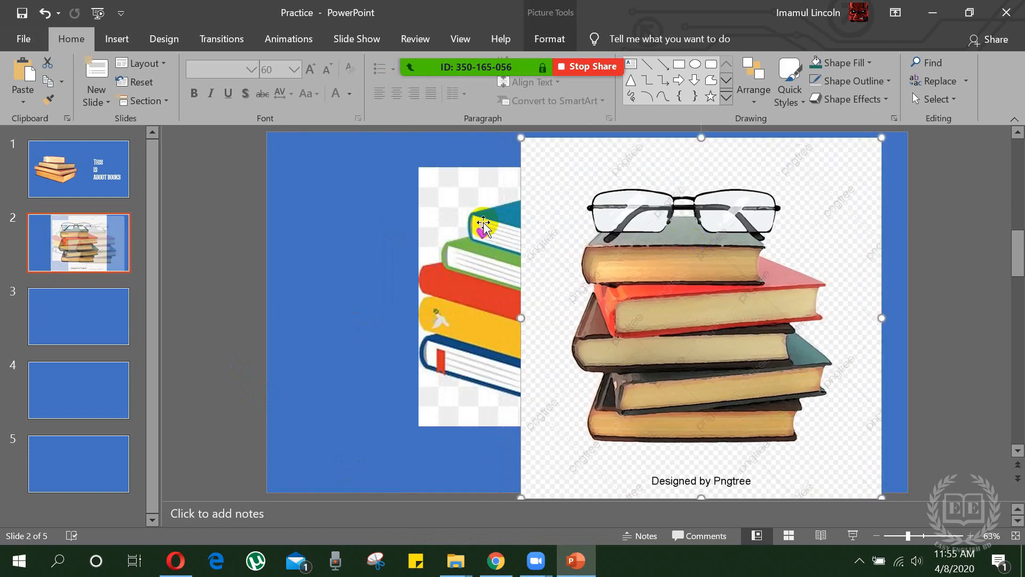
pyautogui.moveTo(471, 233); pyautogui.dragTo(339, 242)
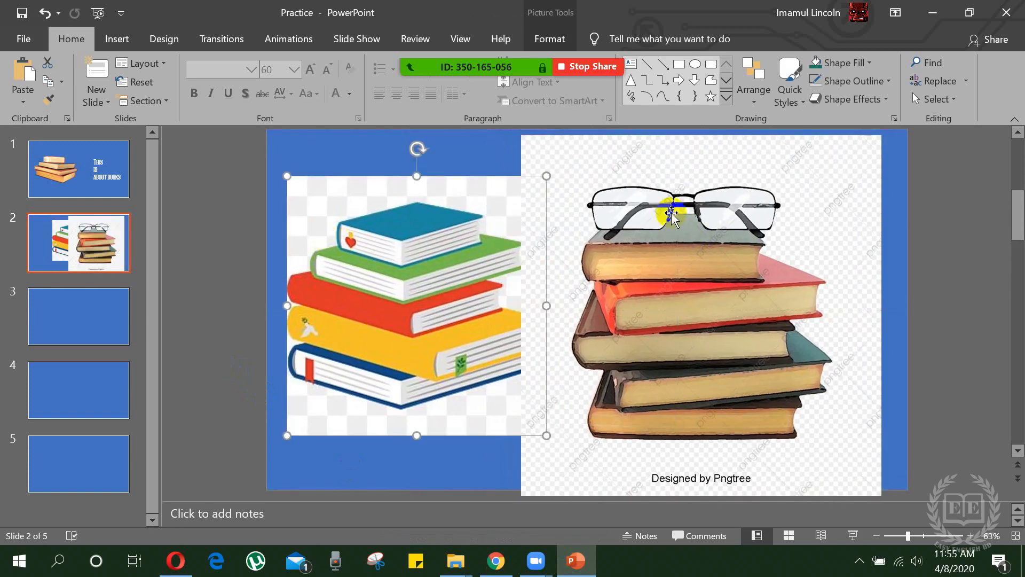
pyautogui.click(740, 240)
pyautogui.moveTo(740, 240); pyautogui.dragTo(719, 235)
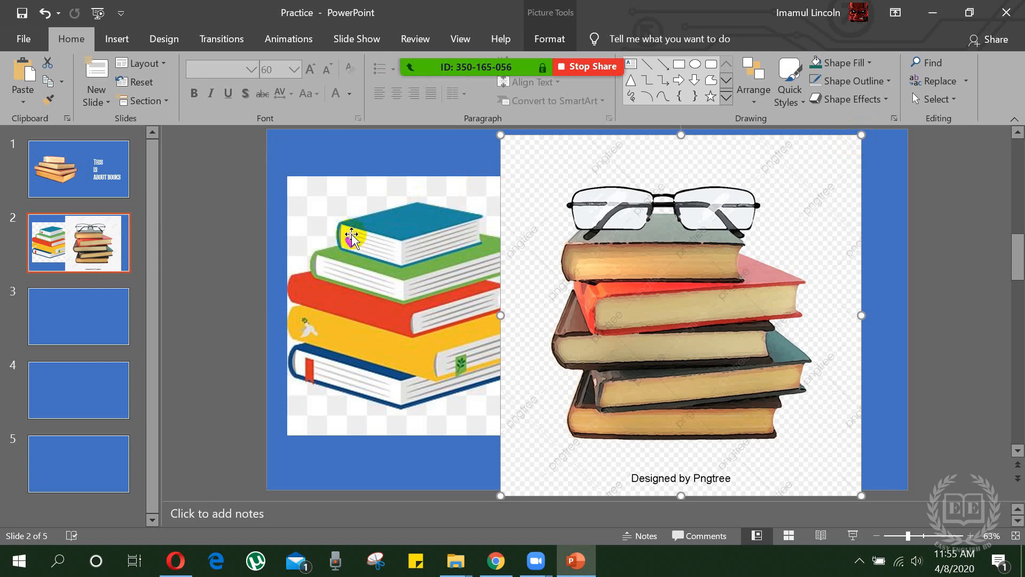
# - Undo the pasting of the glasses picture and move the cartoon books picture to the centre of slide 2
pyautogui.hotkey('ctrl', 'z')
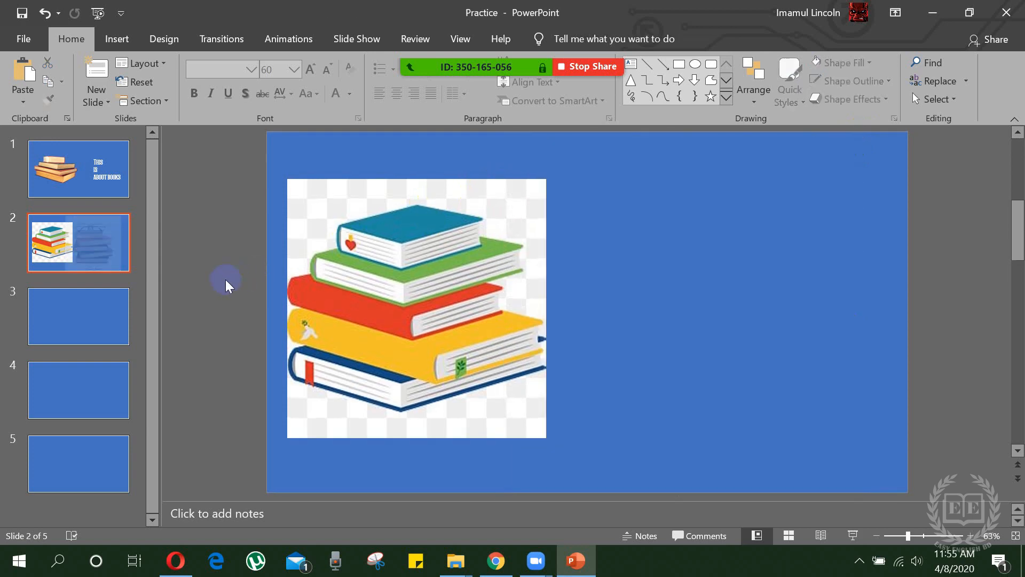
pyautogui.click(477, 303)
pyautogui.moveTo(477, 303); pyautogui.dragTo(647, 295)
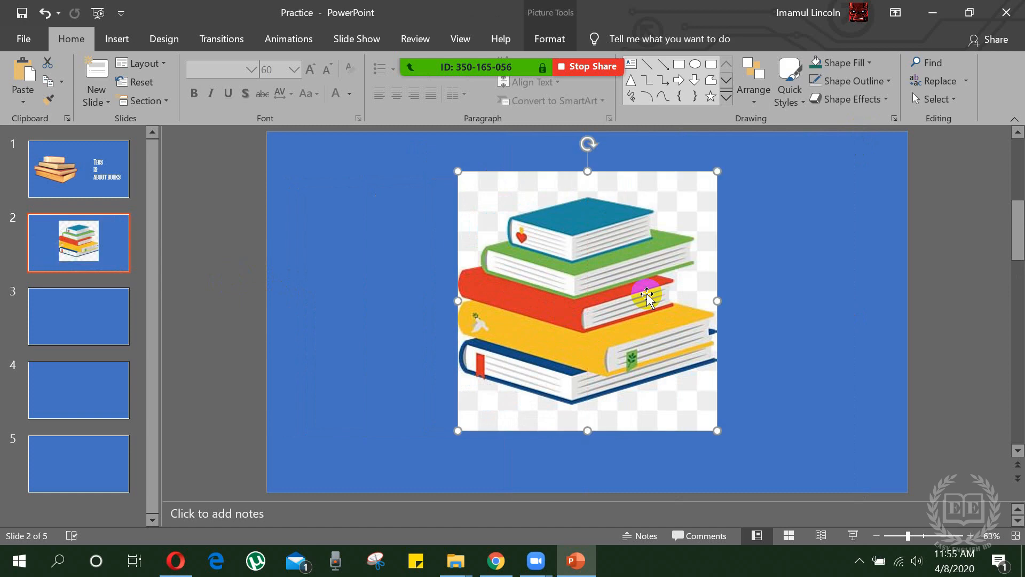
# - Remove the cartoon books picture's background with the selection area extended to all four picture edges, and keep the changes
pyautogui.click(555, 41)
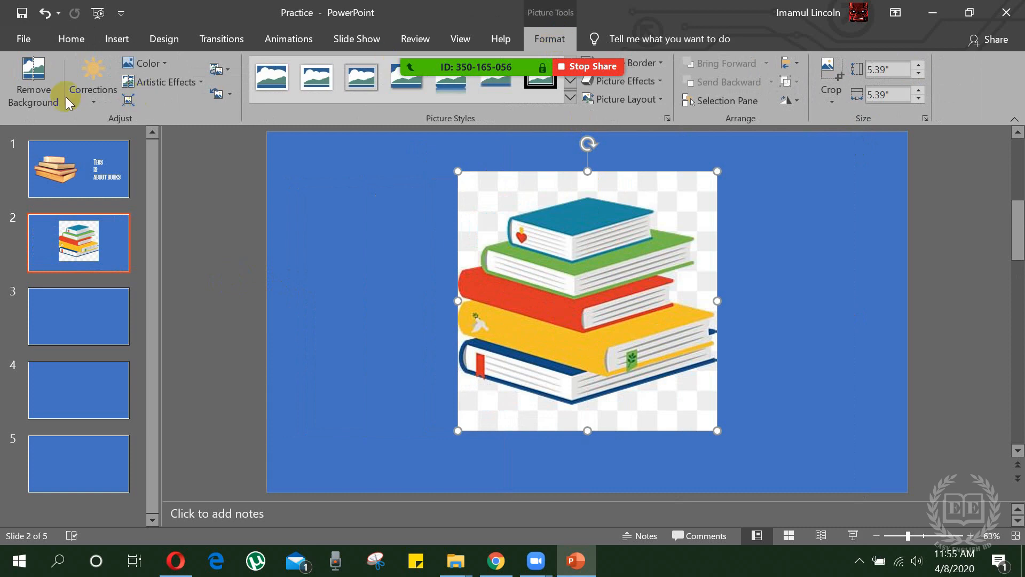
pyautogui.click(31, 95)
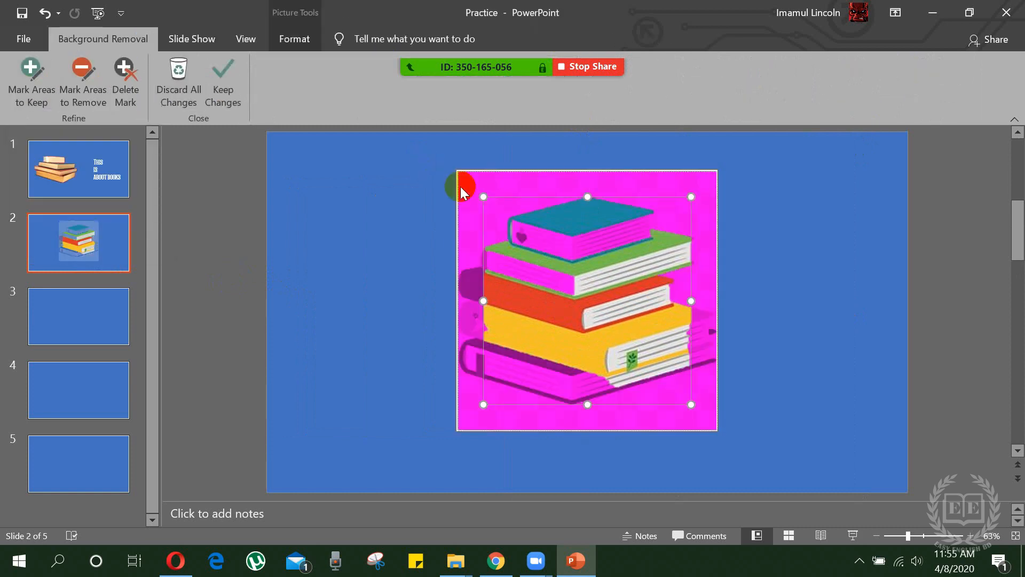
pyautogui.moveTo(587, 197); pyautogui.dragTo(588, 171)
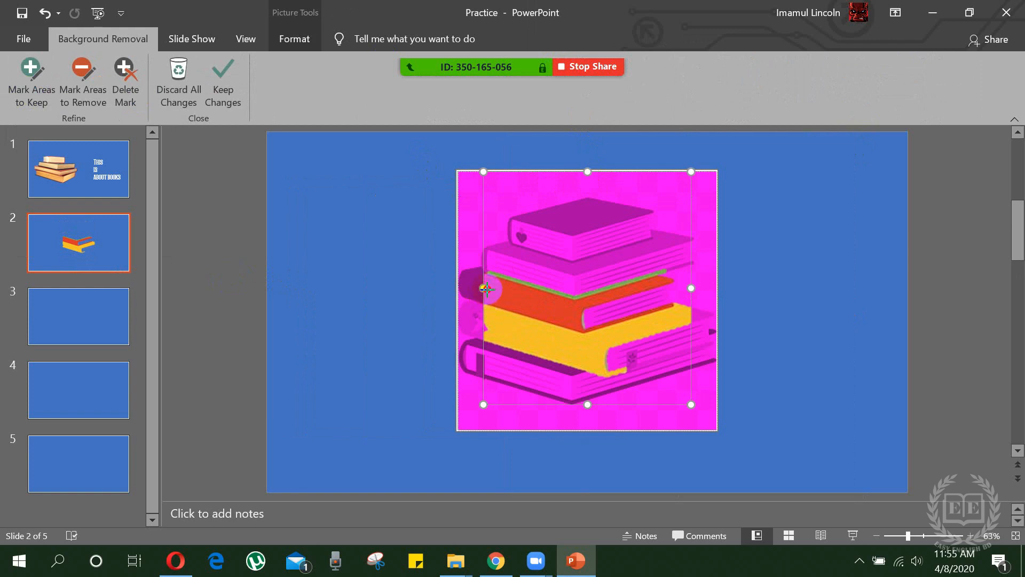
pyautogui.moveTo(484, 288); pyautogui.dragTo(458, 289)
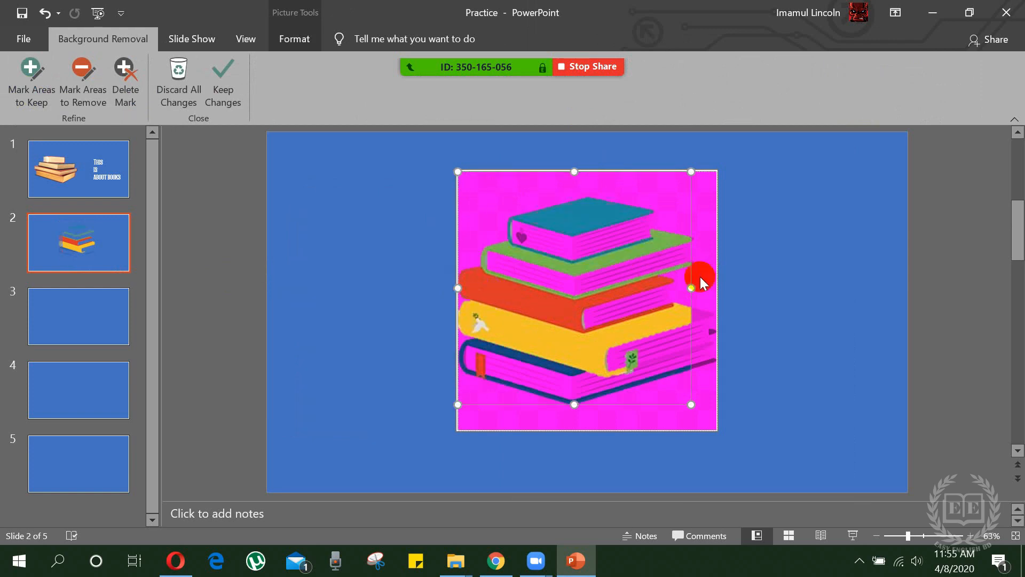
pyautogui.moveTo(688, 287); pyautogui.dragTo(715, 288)
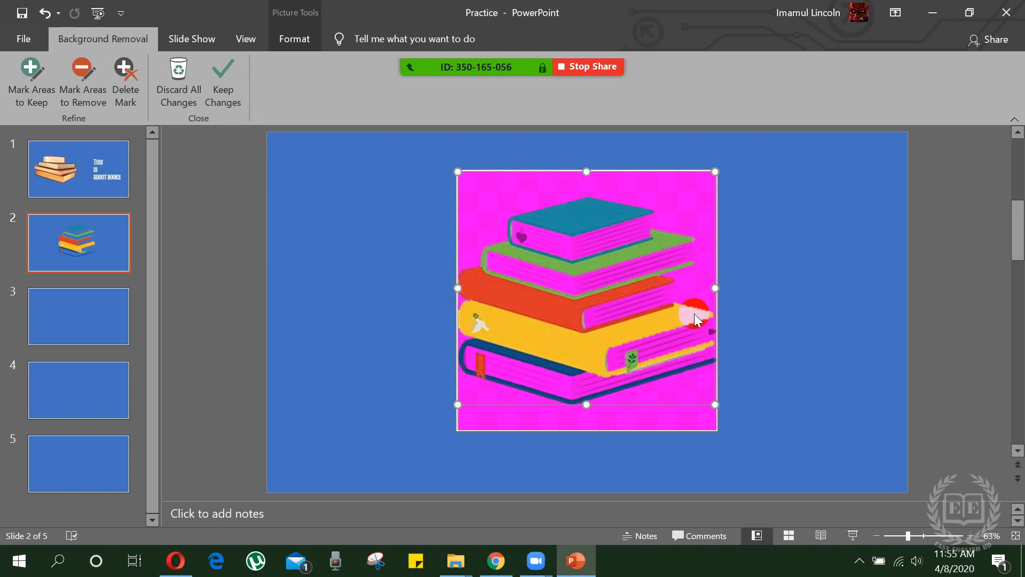
pyautogui.moveTo(588, 404); pyautogui.dragTo(586, 432)
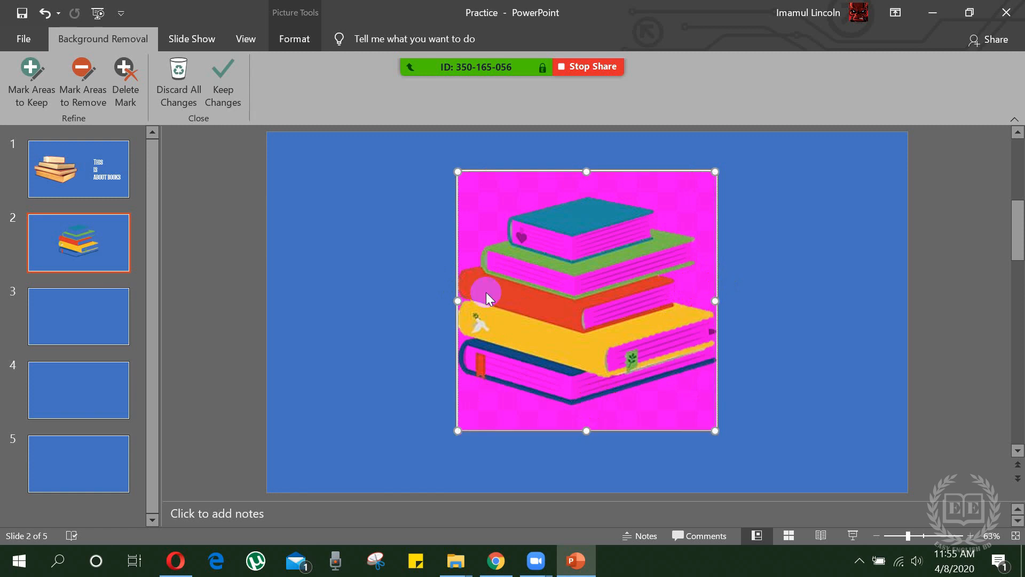
pyautogui.click(223, 86)
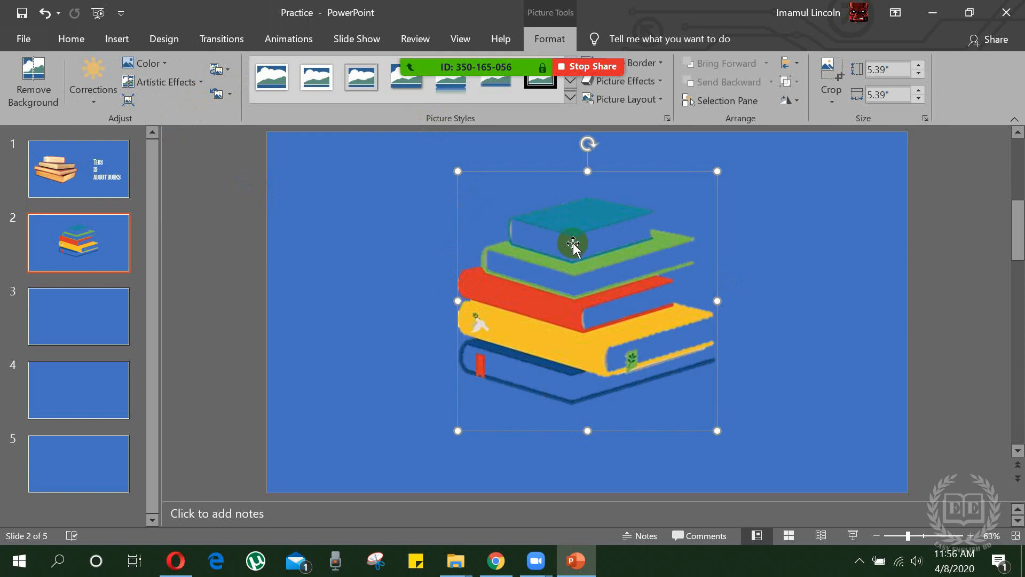
# - Reopen background removal and mark the white pages of the top blue book and the green book as areas to keep
pyautogui.click(33, 80)
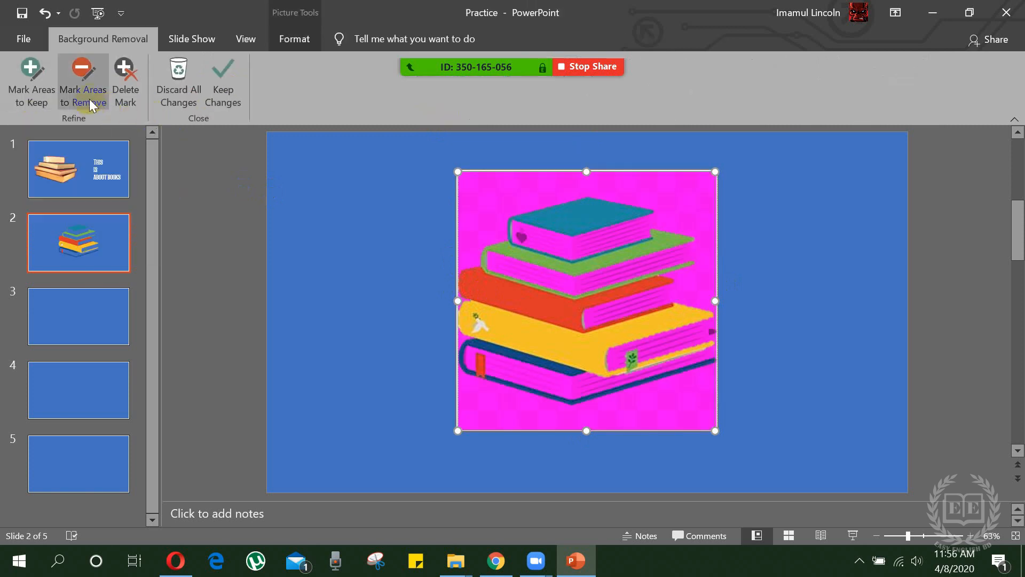
pyautogui.click(31, 83)
pyautogui.click(591, 239)
pyautogui.click(559, 248)
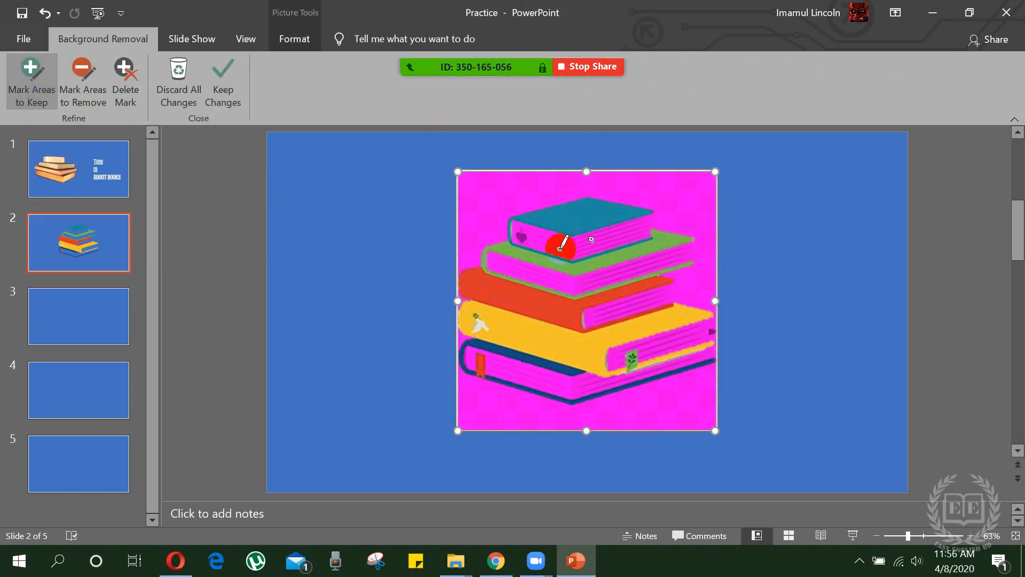
pyautogui.click(542, 238)
pyautogui.click(554, 285)
pyautogui.click(616, 275)
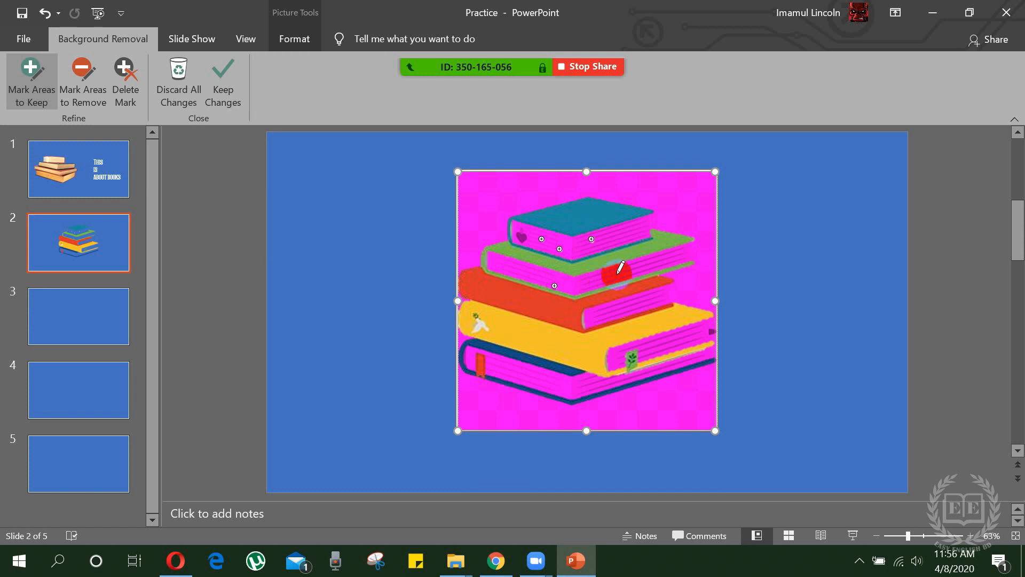
pyautogui.click(514, 265)
# - Mark the white pages of the red and yellow books as areas to keep
pyautogui.click(623, 308)
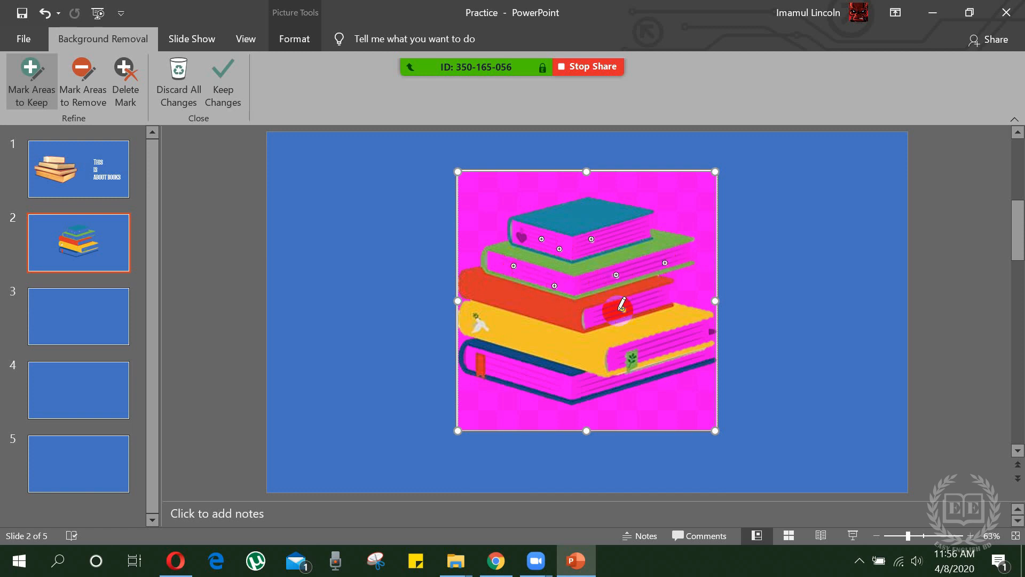
pyautogui.click(588, 319)
pyautogui.click(653, 304)
pyautogui.click(649, 350)
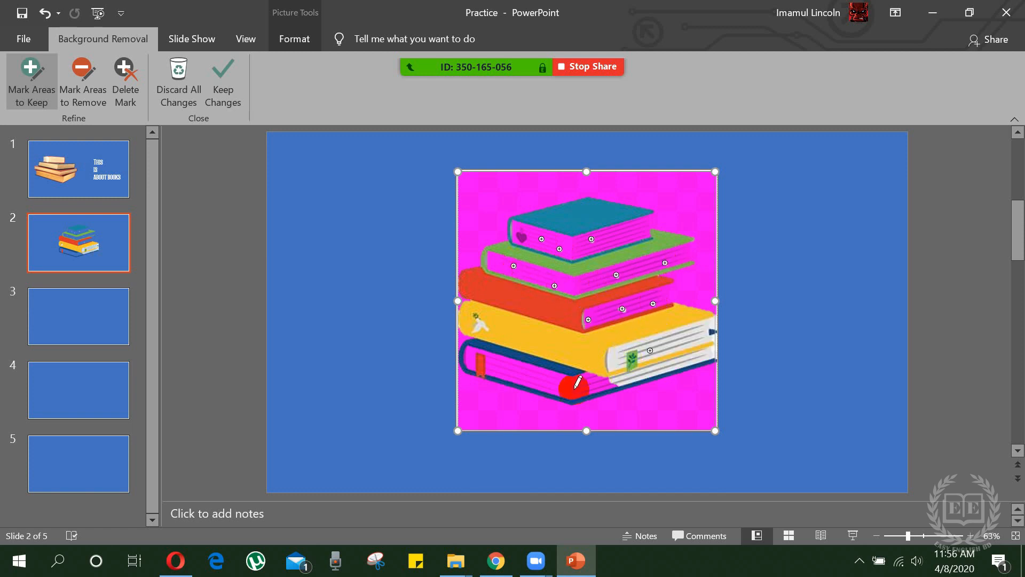
# - Mark the white pages of the bottom dark blue book, including its left end, as areas to keep
pyautogui.click(574, 389)
pyautogui.click(524, 379)
pyautogui.click(514, 370)
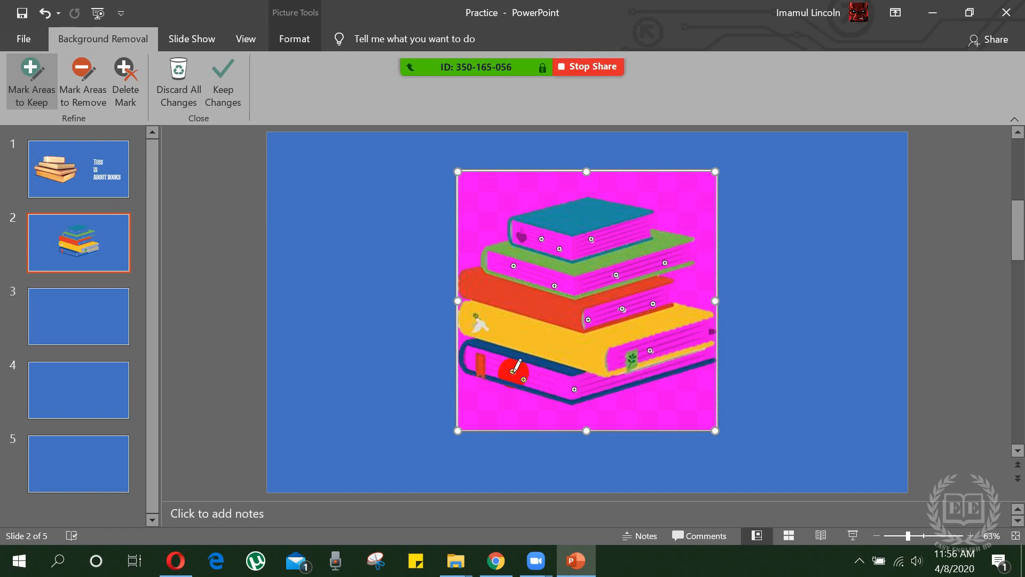
pyautogui.click(638, 378)
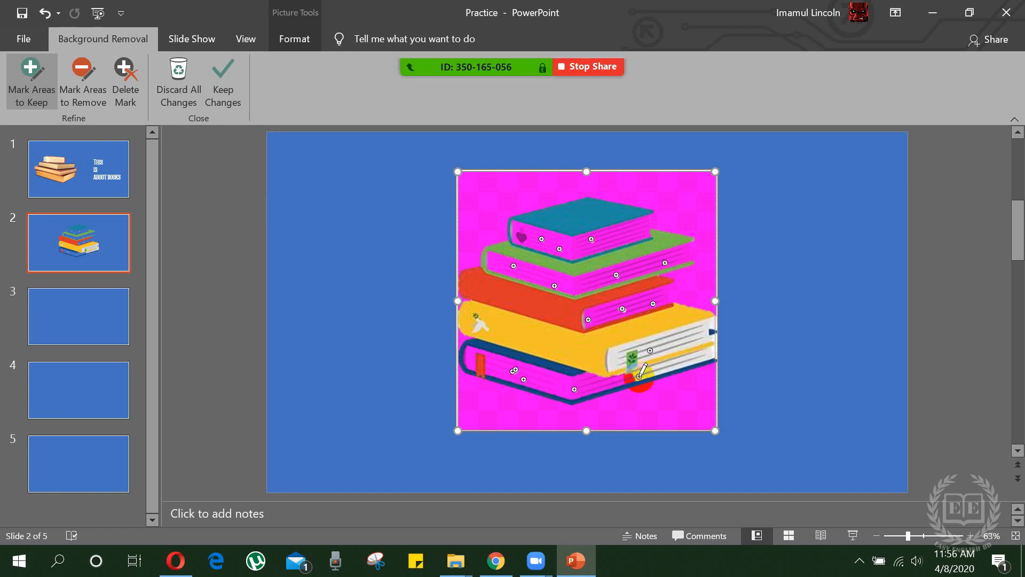
pyautogui.click(598, 384)
pyautogui.click(560, 379)
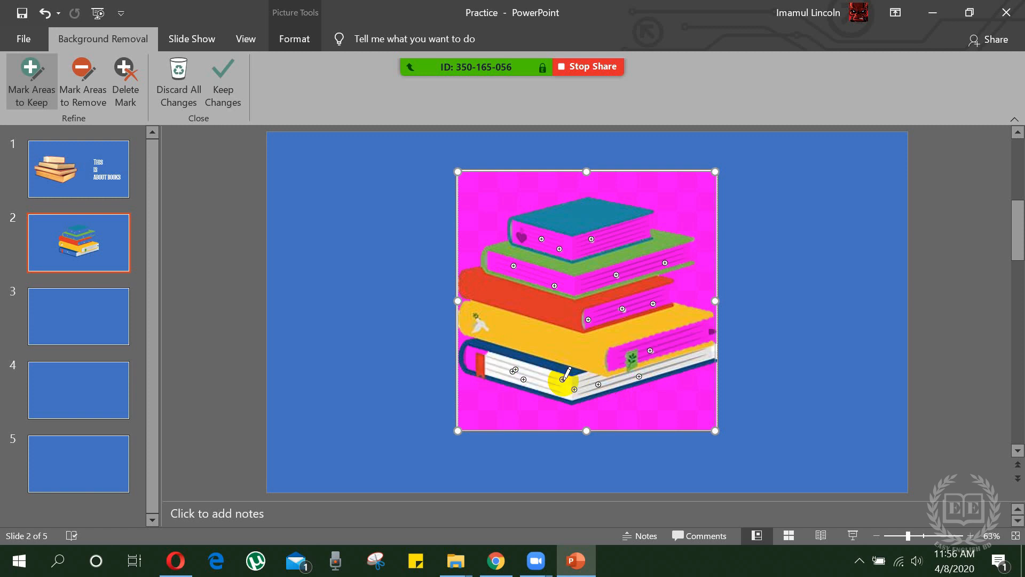
pyautogui.click(469, 359)
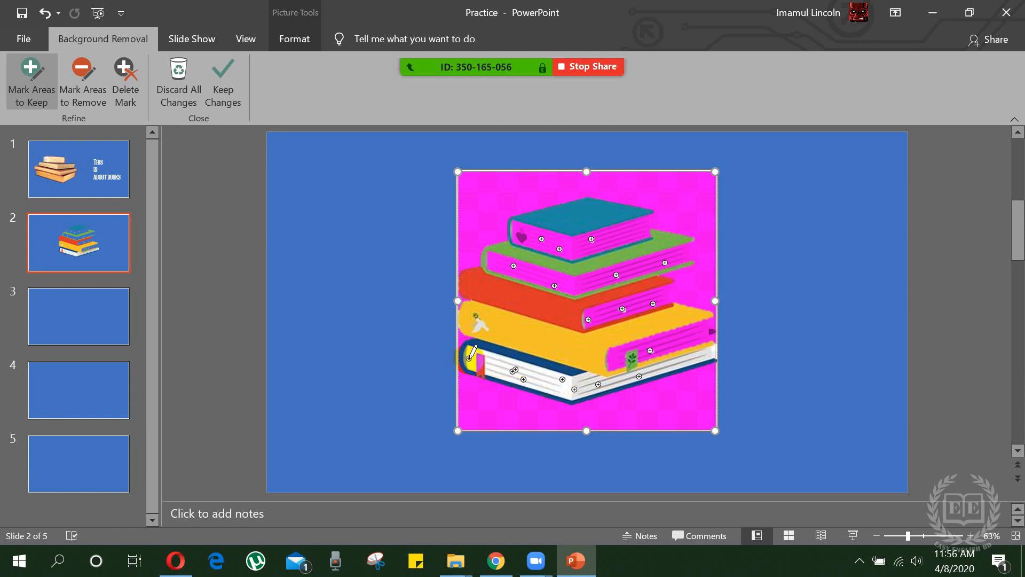
# - Mark the remaining white pages of the yellow, red and green books as areas to keep
pyautogui.click(619, 354)
pyautogui.click(585, 314)
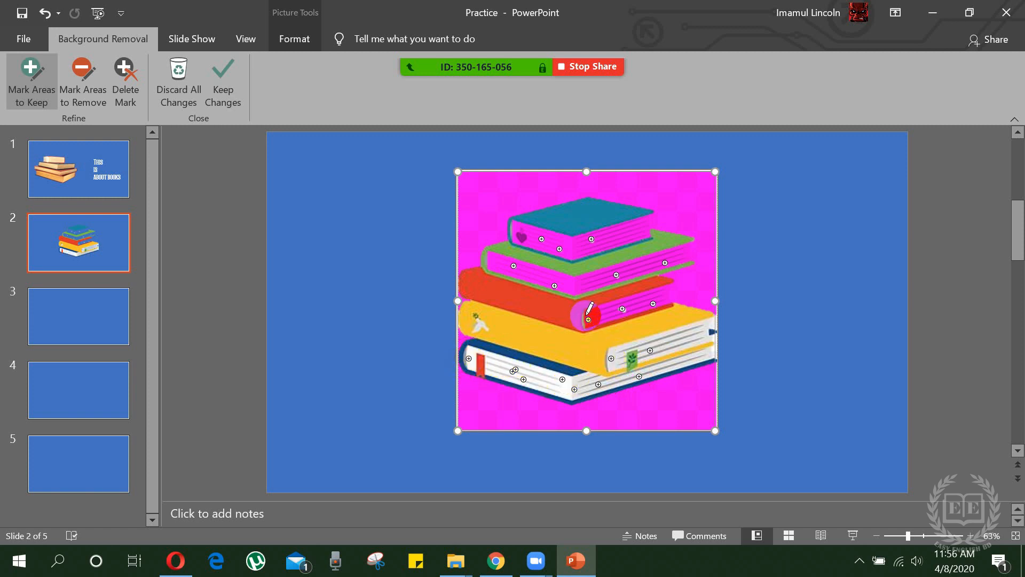
pyautogui.click(662, 280)
pyautogui.click(666, 296)
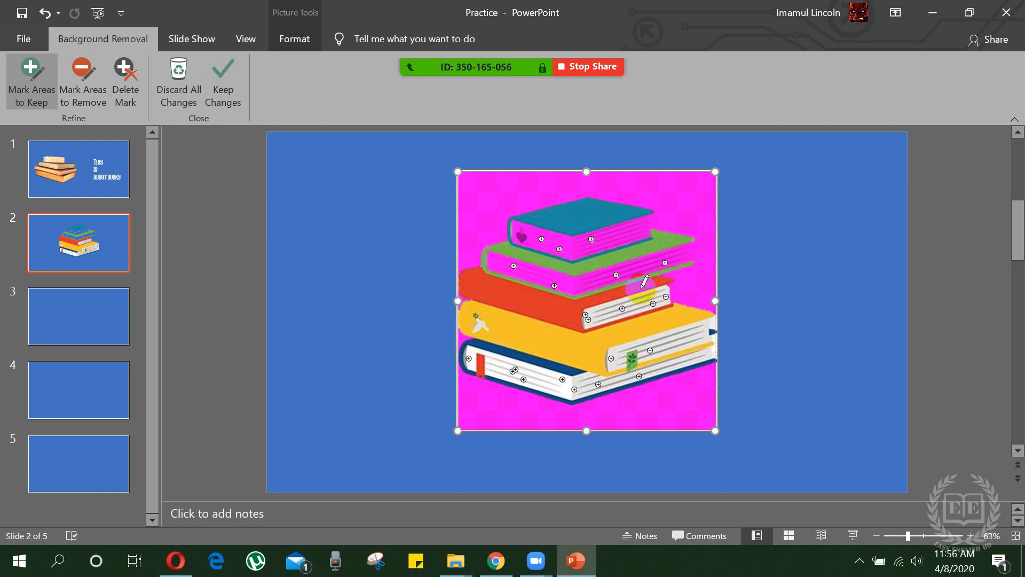
pyautogui.click(569, 288)
pyautogui.click(687, 253)
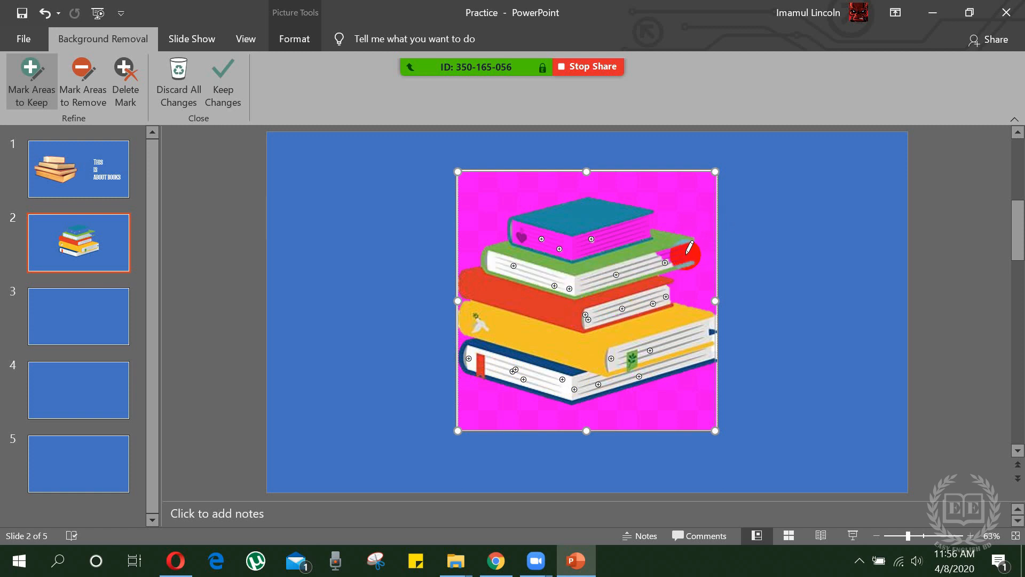
# - Mark the white pages of the top blue book as areas to keep, and keep the background removal changes
pyautogui.click(516, 224)
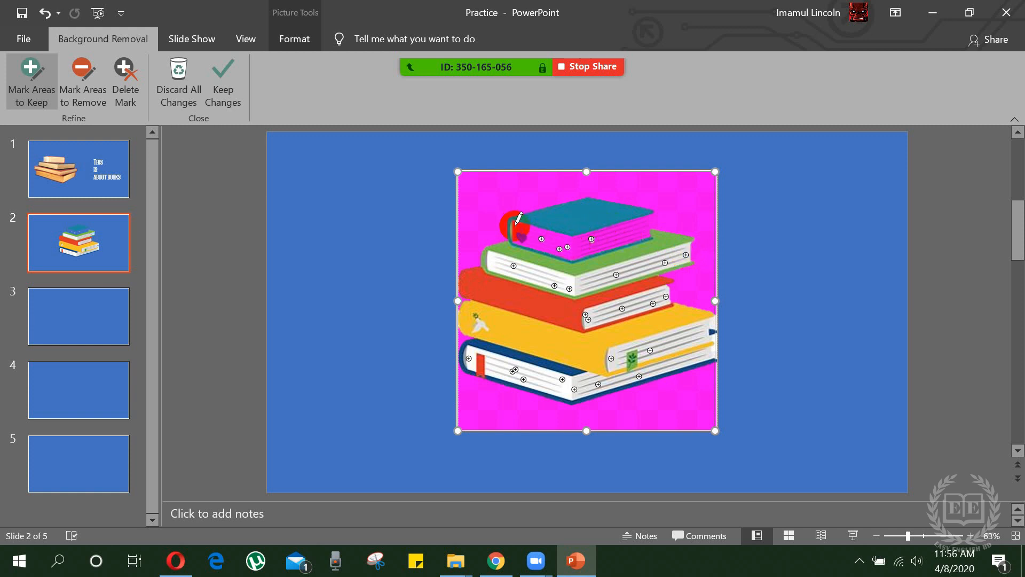
pyautogui.click(569, 240)
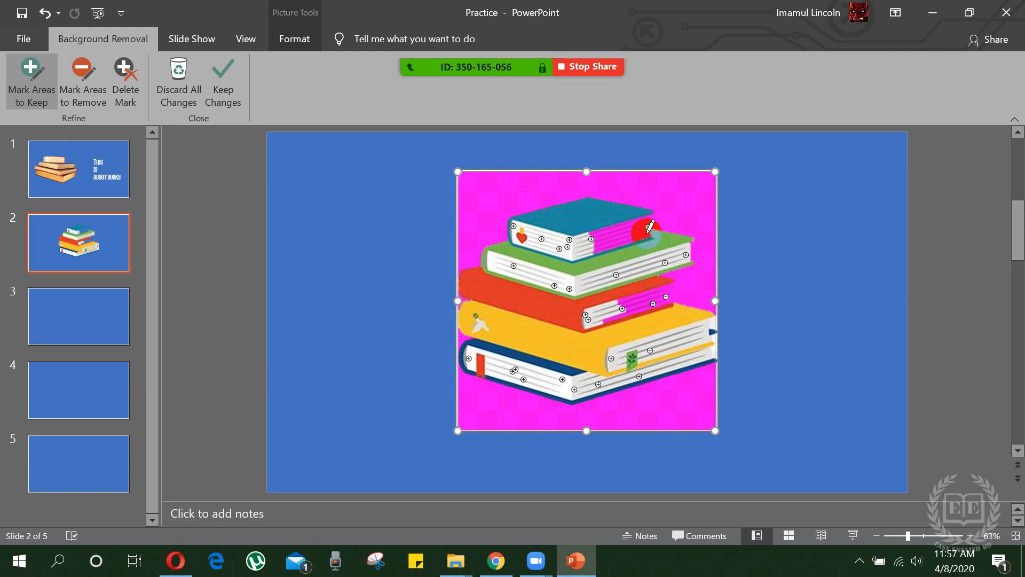
pyautogui.click(647, 233)
pyautogui.click(648, 225)
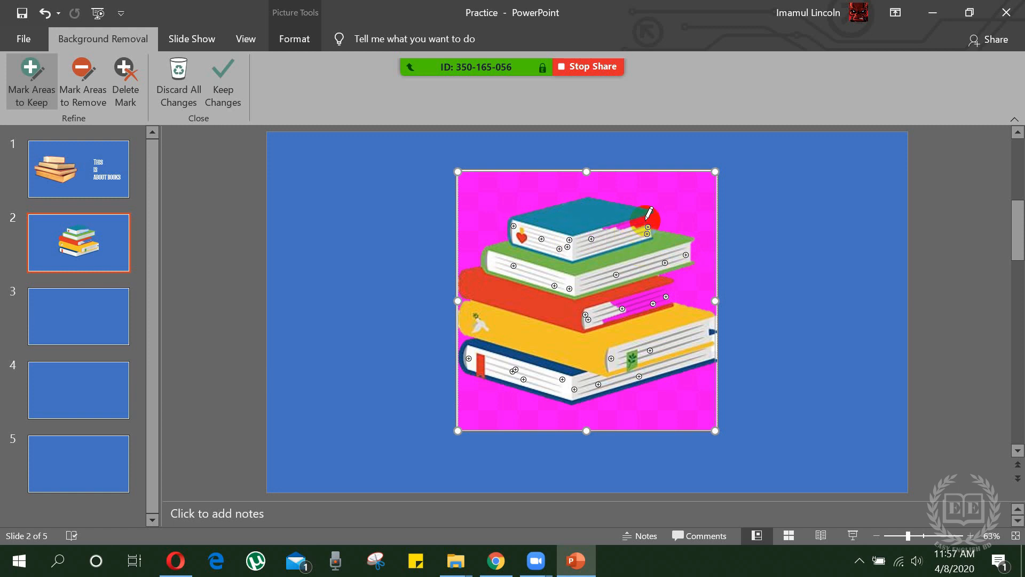
pyautogui.click(645, 220)
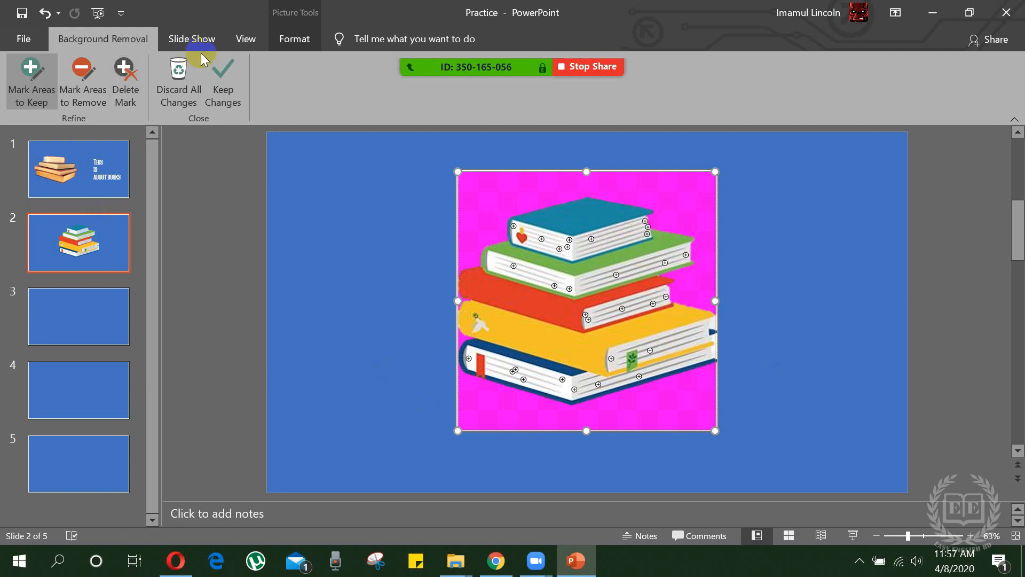
pyautogui.click(221, 84)
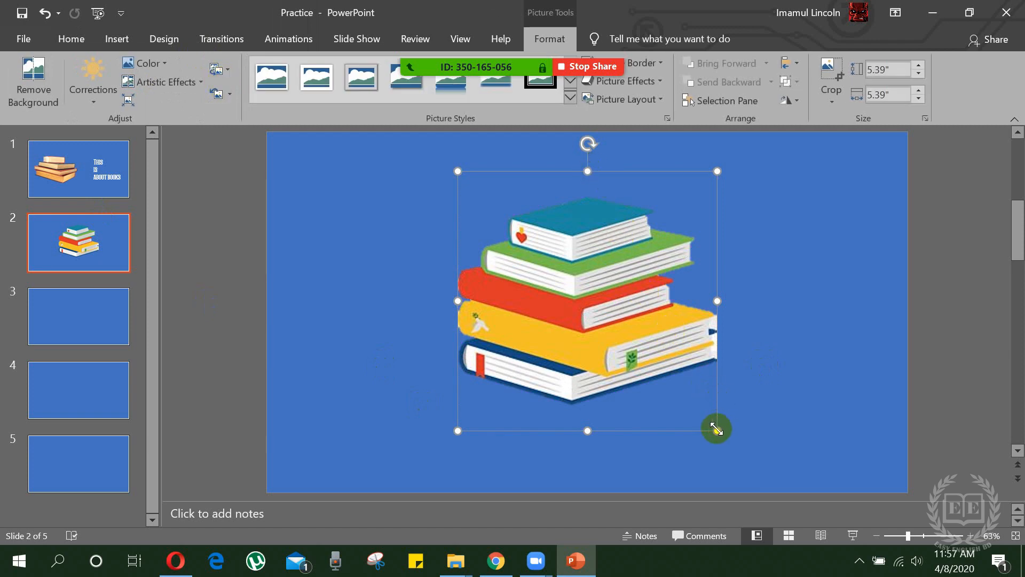
# - Shrink the cartoon books picture to about 1.66" by 1.66" and place it in the lower-left corner of slide 2
pyautogui.moveTo(717, 429); pyautogui.dragTo(566, 278)
pyautogui.moveTo(470, 275); pyautogui.dragTo(351, 429)
pyautogui.click(259, 396)
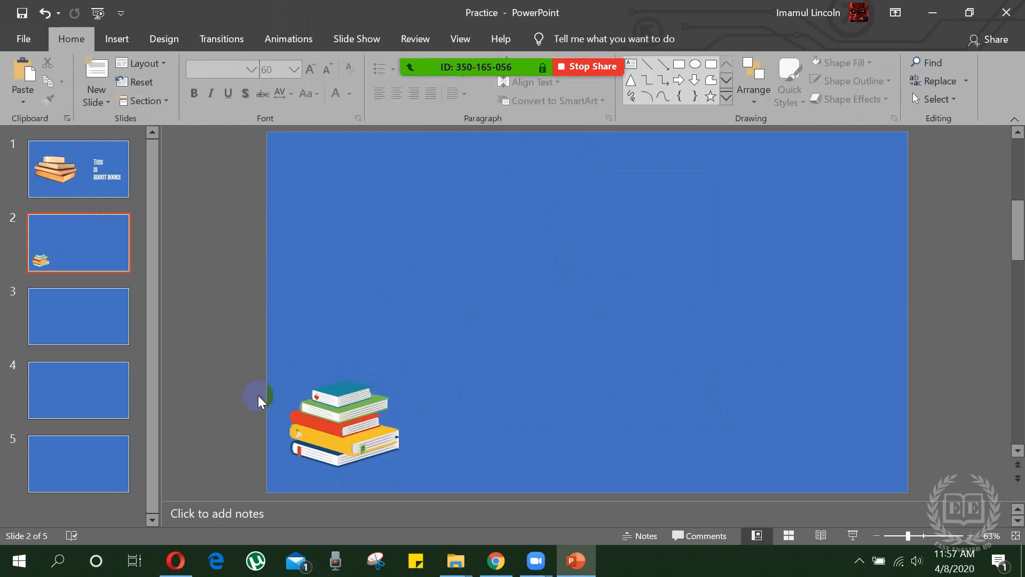
pyautogui.click(368, 409)
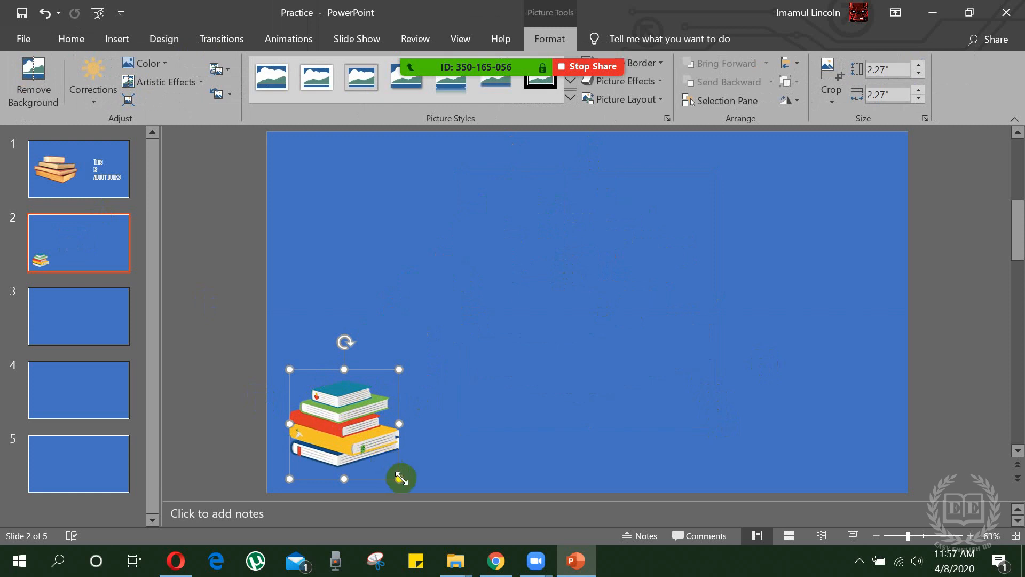
pyautogui.moveTo(399, 480); pyautogui.dragTo(369, 450)
pyautogui.moveTo(325, 415); pyautogui.dragTo(321, 449)
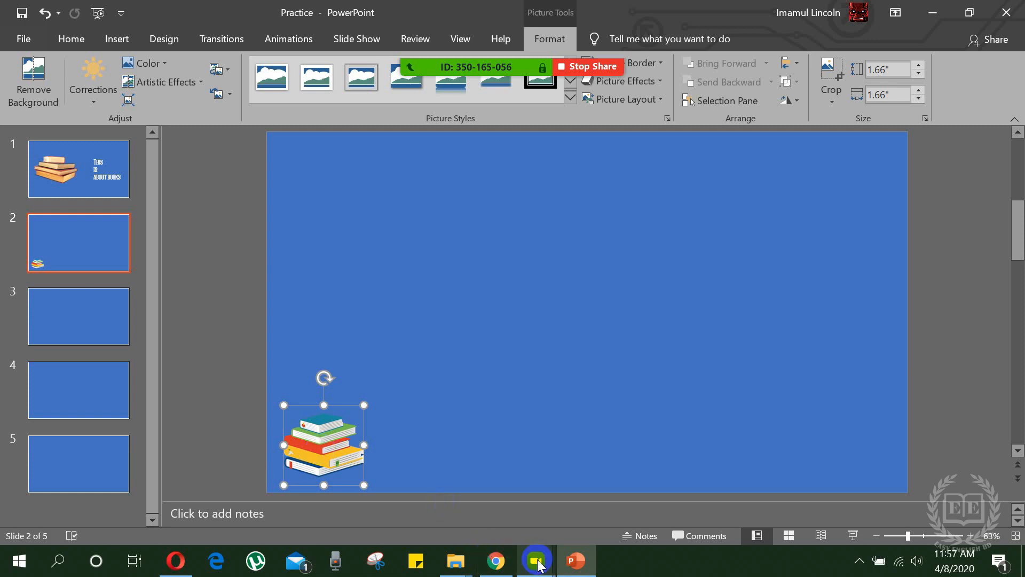
# - Switch to Chrome and replace the image search with "books gif"
pyautogui.moveTo(539, 563)
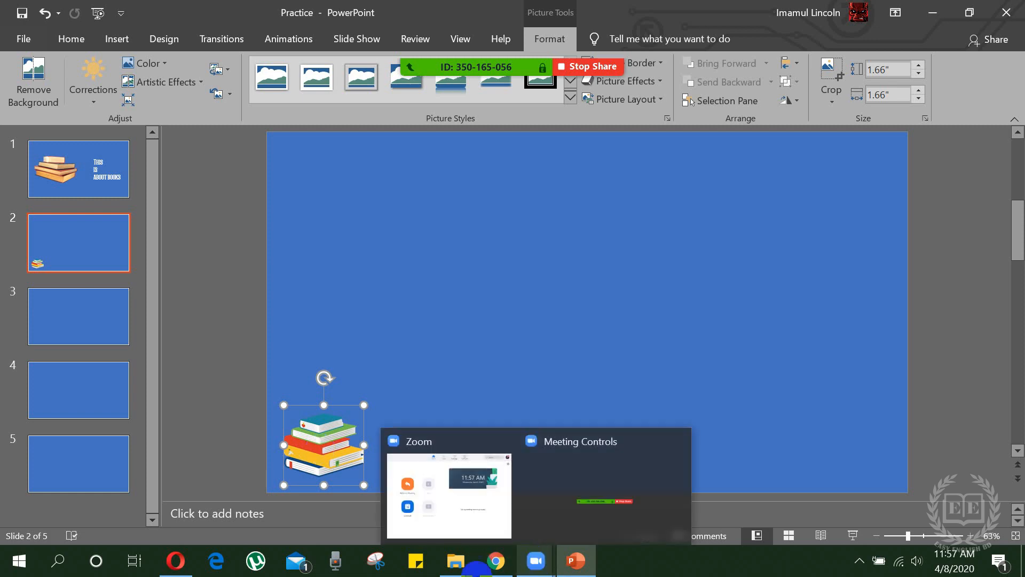
pyautogui.click(497, 553)
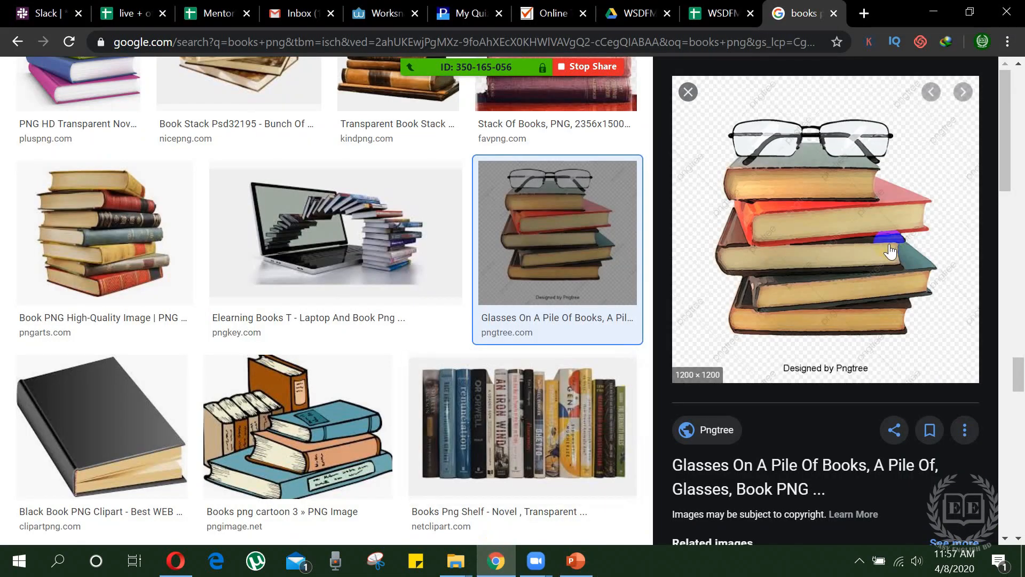
pyautogui.moveTo(1017, 374); pyautogui.dragTo(1019, 80)
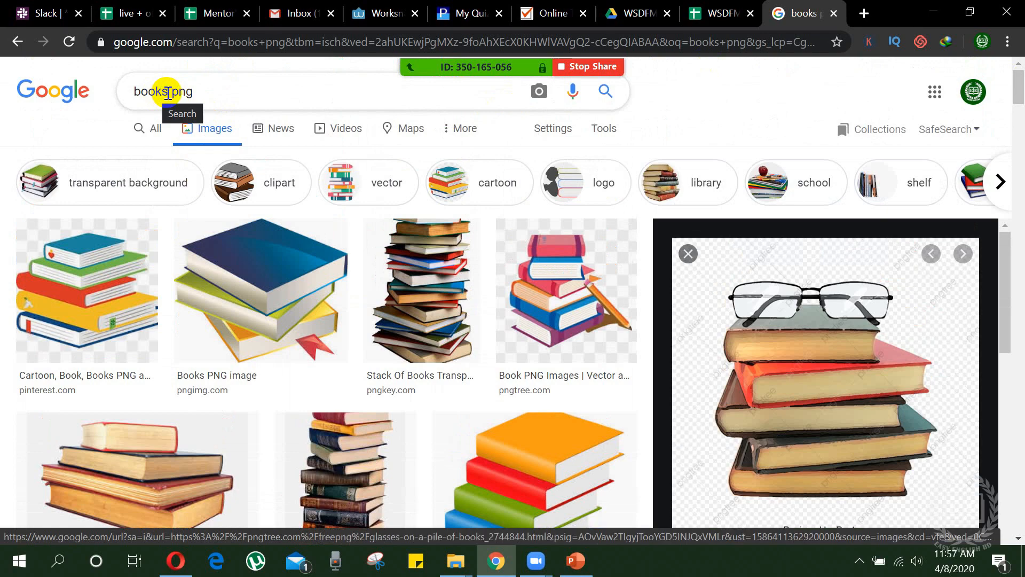
pyautogui.moveTo(167, 93); pyautogui.dragTo(126, 90)
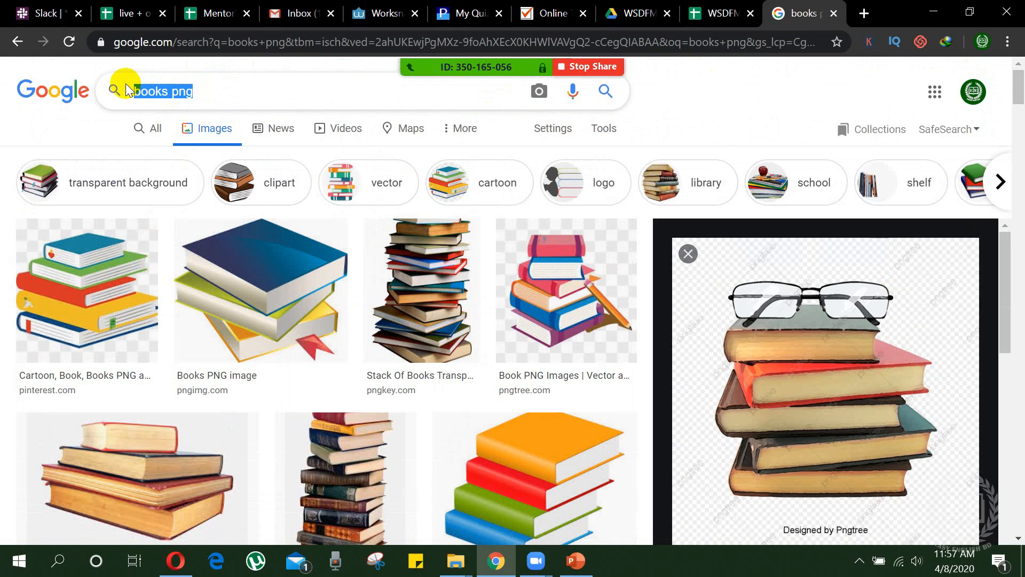
pyautogui.press('BackSpace')
pyautogui.write('books g')
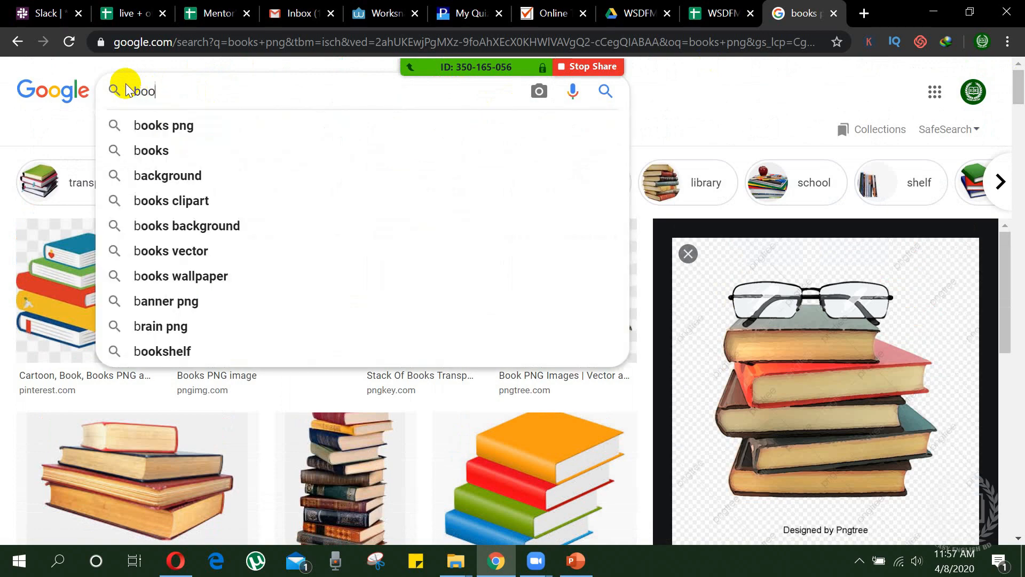
pyautogui.write('if')
pyautogui.press('Return')
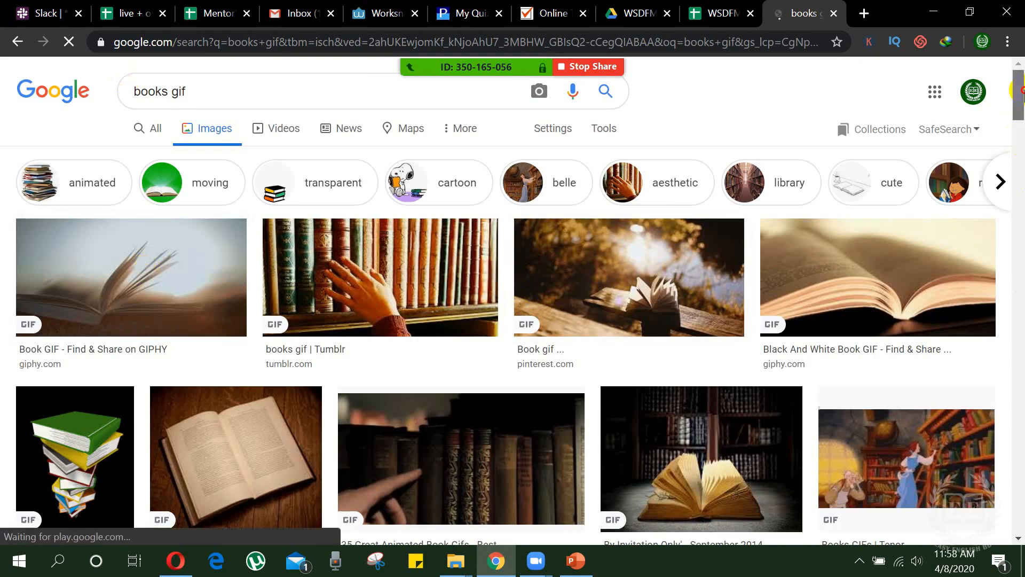
# - Open the GIF of the smiling brown book with glasses from the image results and copy the image
pyautogui.scroll(-4, 1019, 113)
pyautogui.moveTo(1024, 111); pyautogui.dragTo(1023, 121)
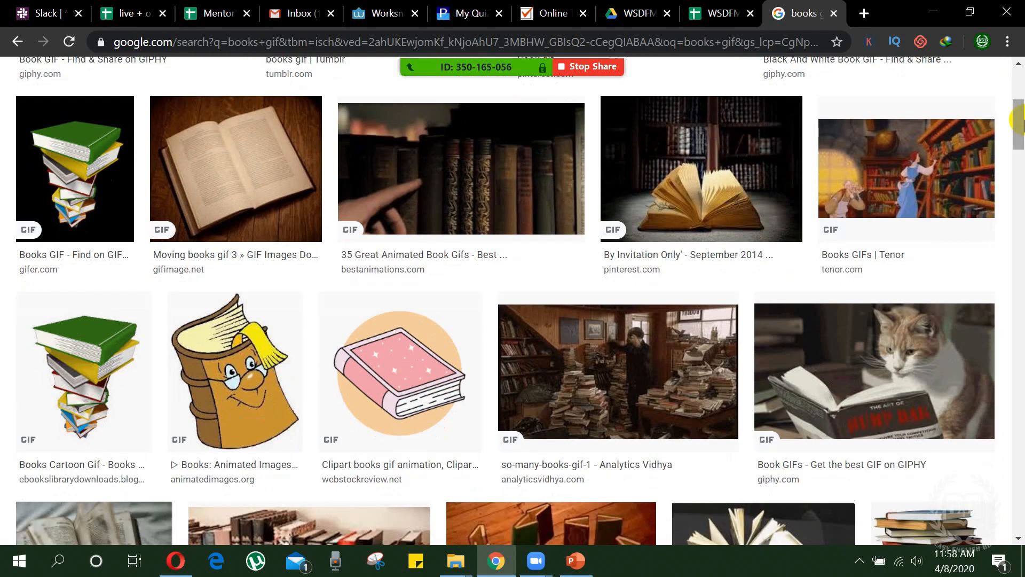
pyautogui.click(88, 372)
pyautogui.click(251, 354)
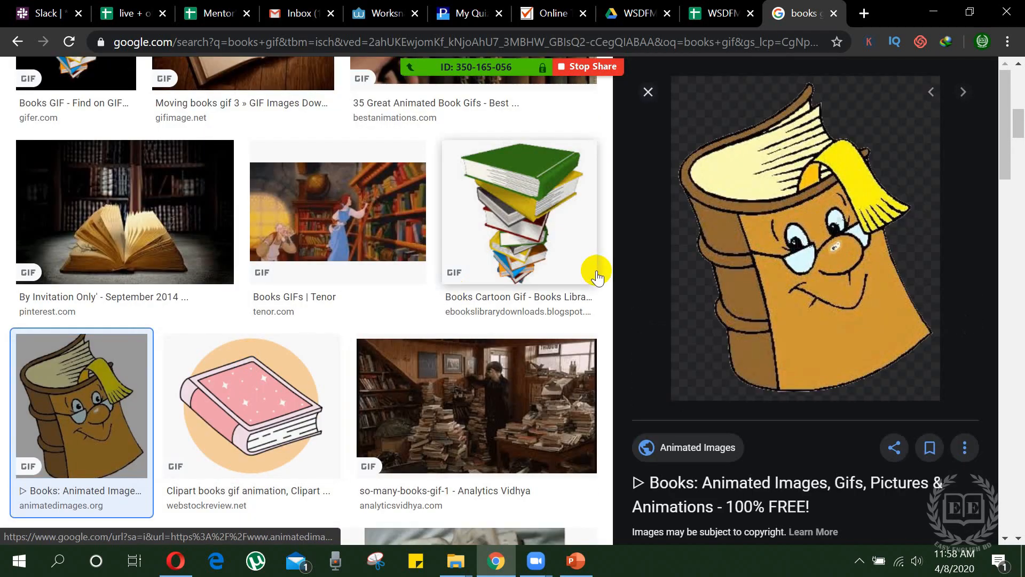
pyautogui.rightClick(795, 222)
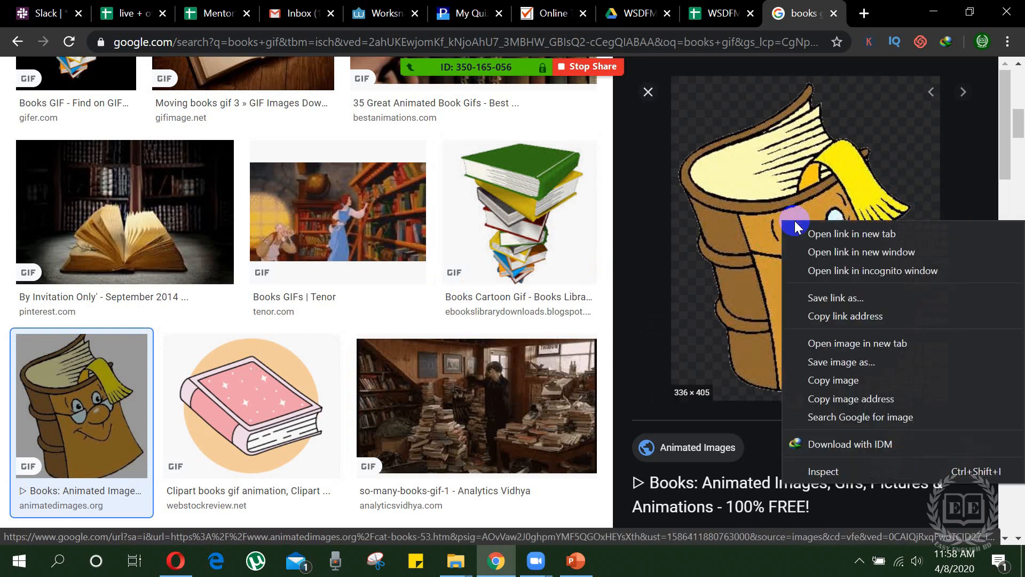
pyautogui.click(834, 379)
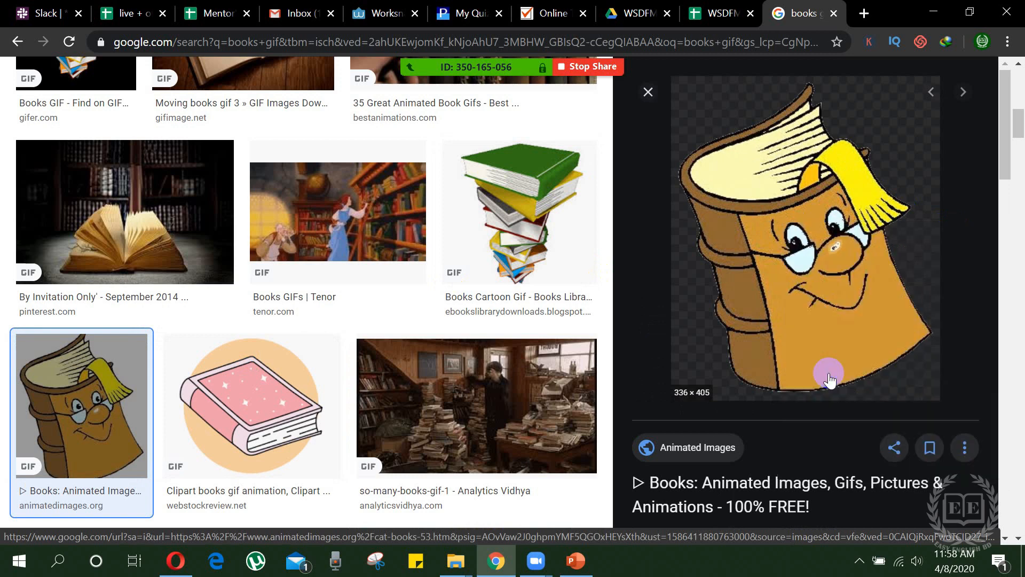
# - Switch to PowerPoint and paste the copied book image onto slide 3
pyautogui.click(593, 558)
pyautogui.click(93, 328)
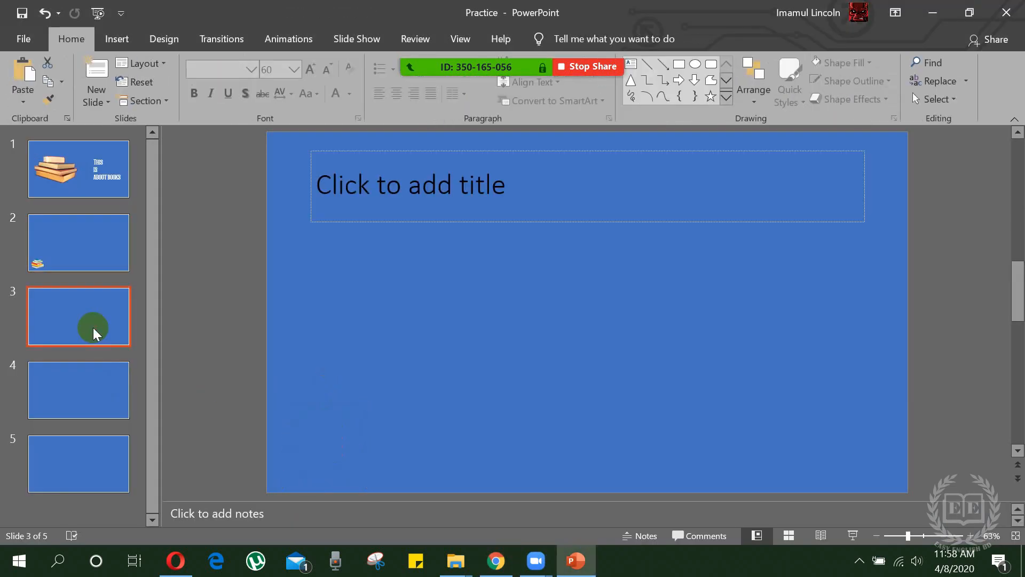
pyautogui.hotkey('ctrl', 'v')
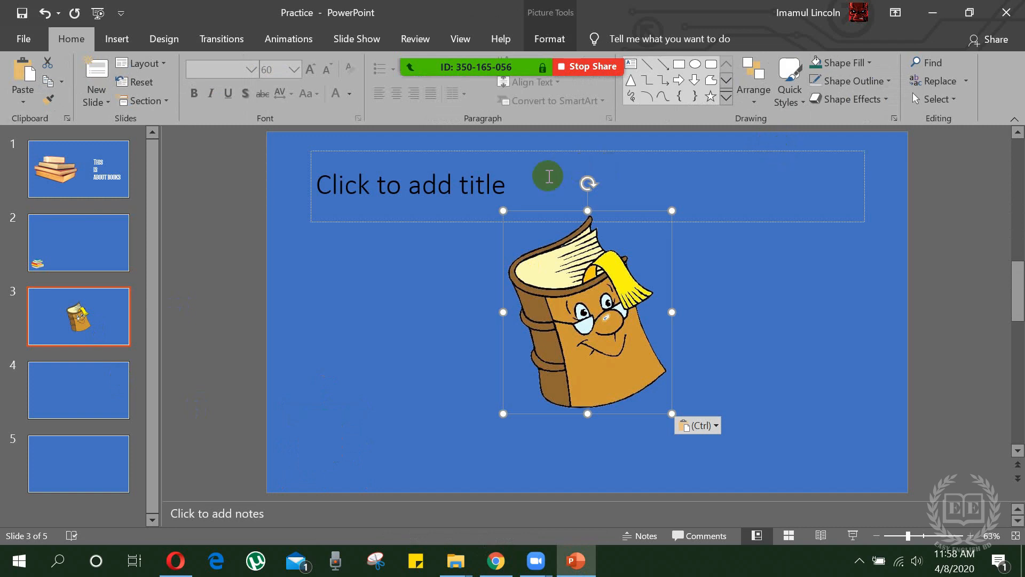
# - Enter "A book that reads itself" as slide 3's title and format it in white Barbaro at size 60
pyautogui.click(516, 187)
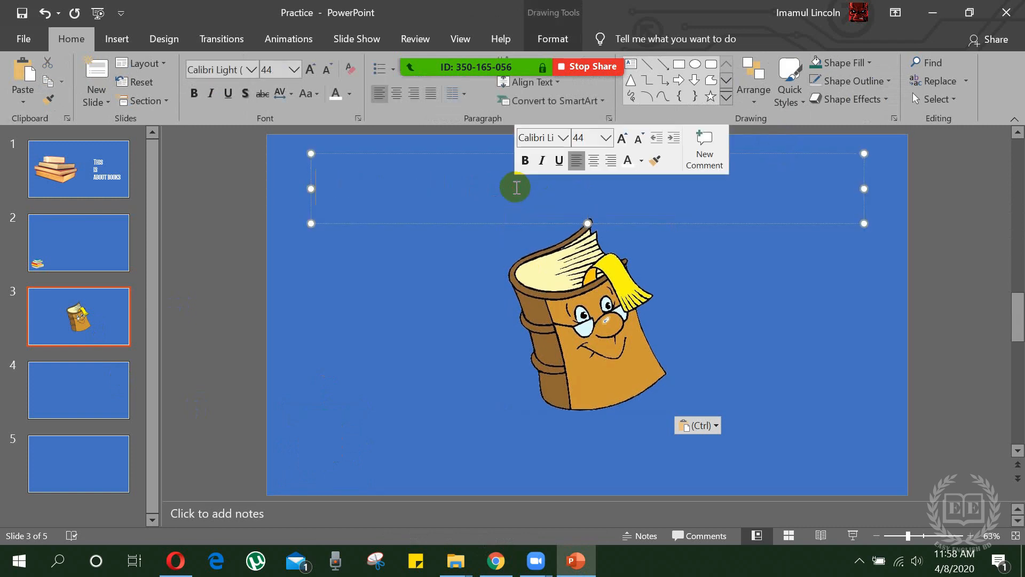
pyautogui.write('A book that reads itself')
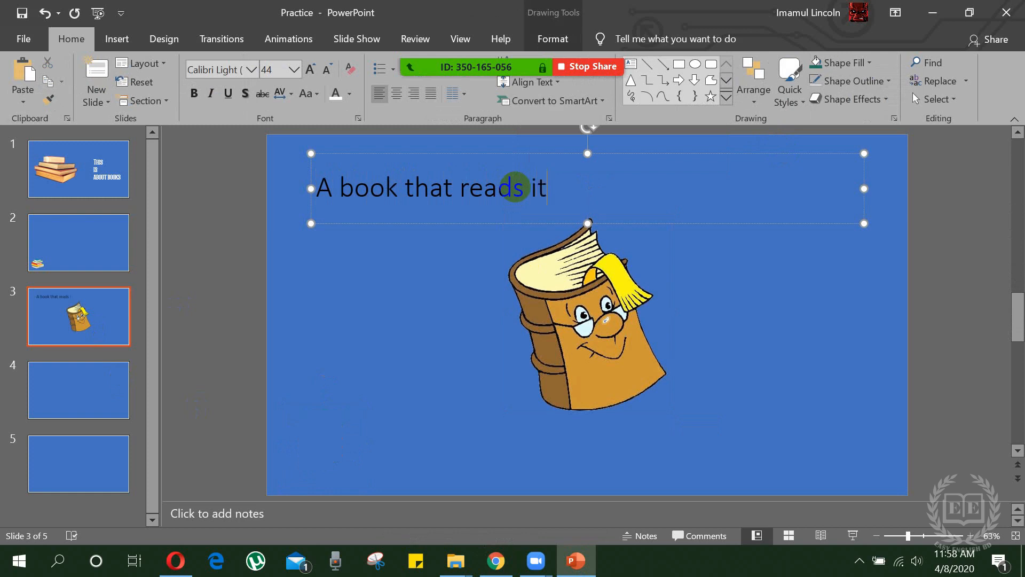
pyautogui.click(503, 154)
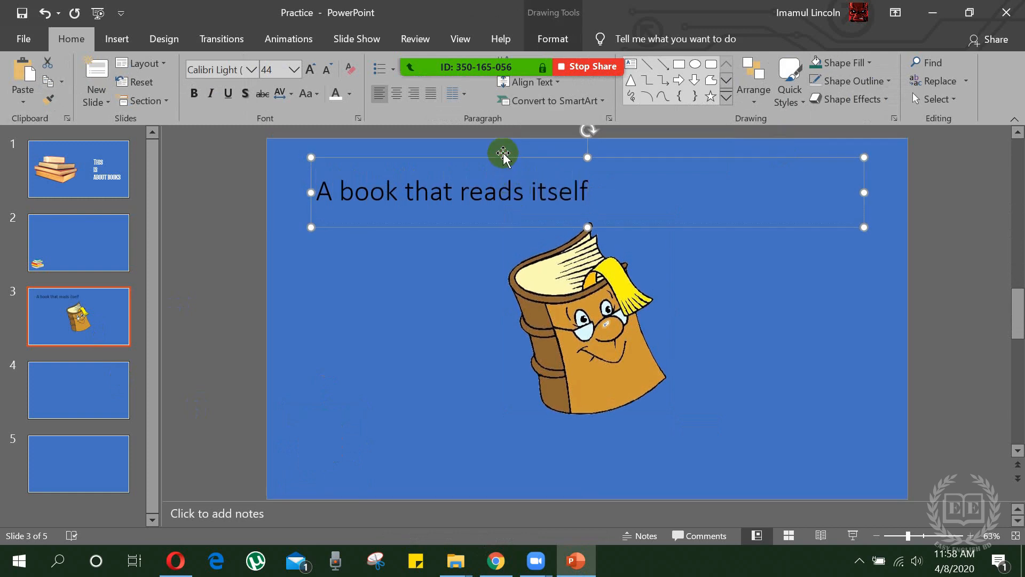
pyautogui.click(340, 97)
pyautogui.click(250, 69)
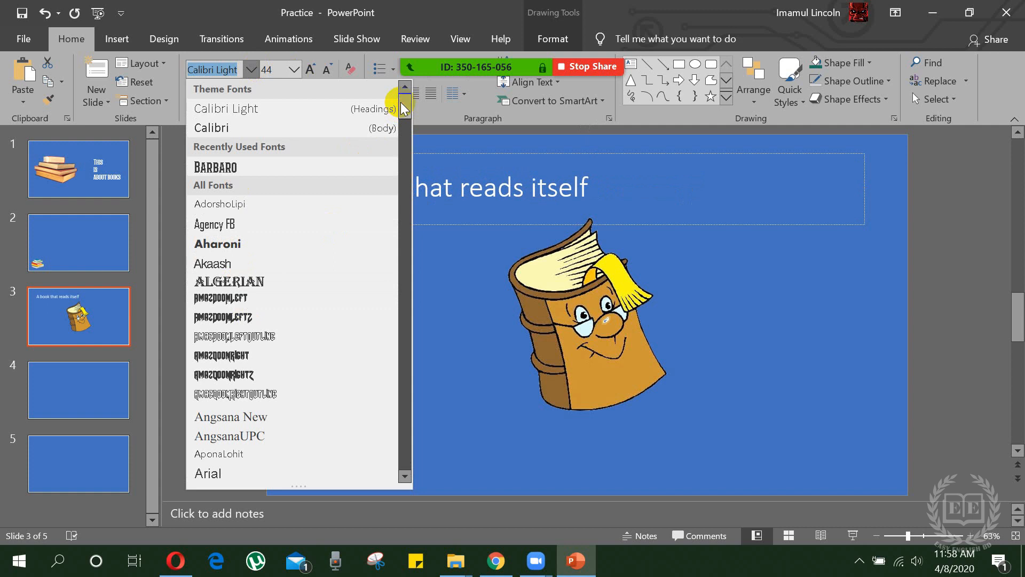
pyautogui.click(261, 167)
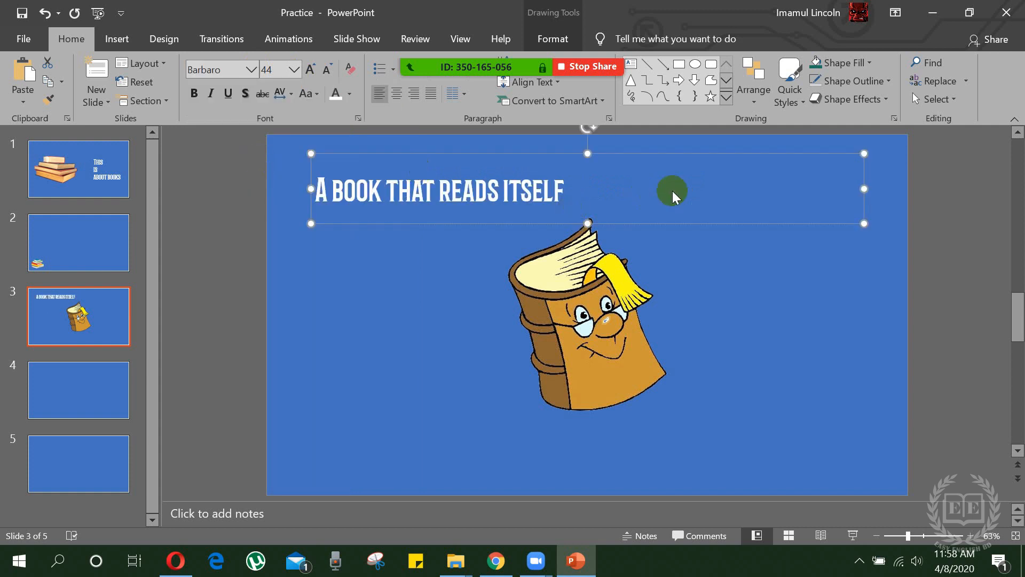
pyautogui.click(294, 70)
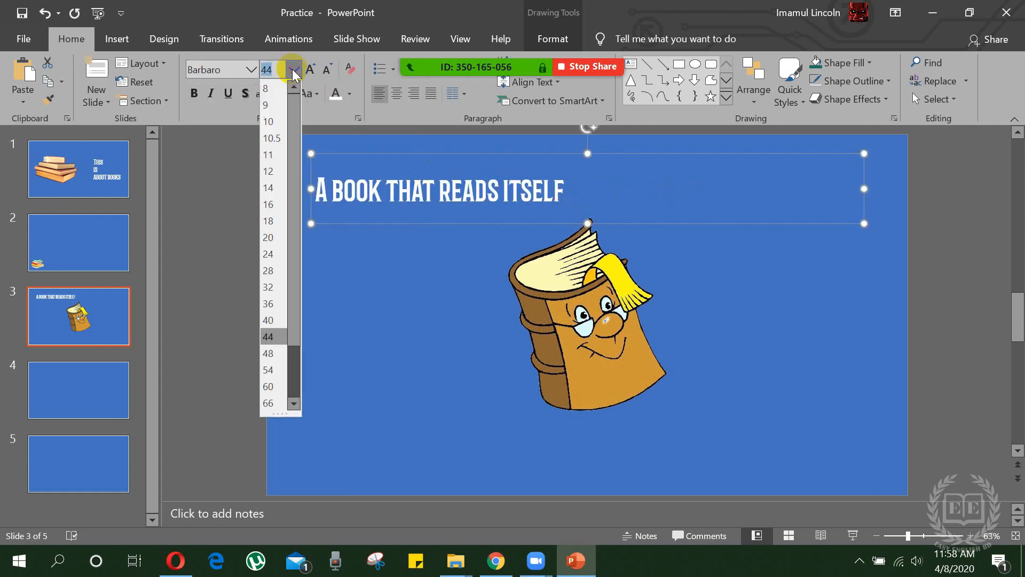
pyautogui.click(273, 386)
# - Center the title text on slide 3 and move the smiling book picture slightly lower, clear of the title
pyautogui.moveTo(587, 304); pyautogui.dragTo(587, 358)
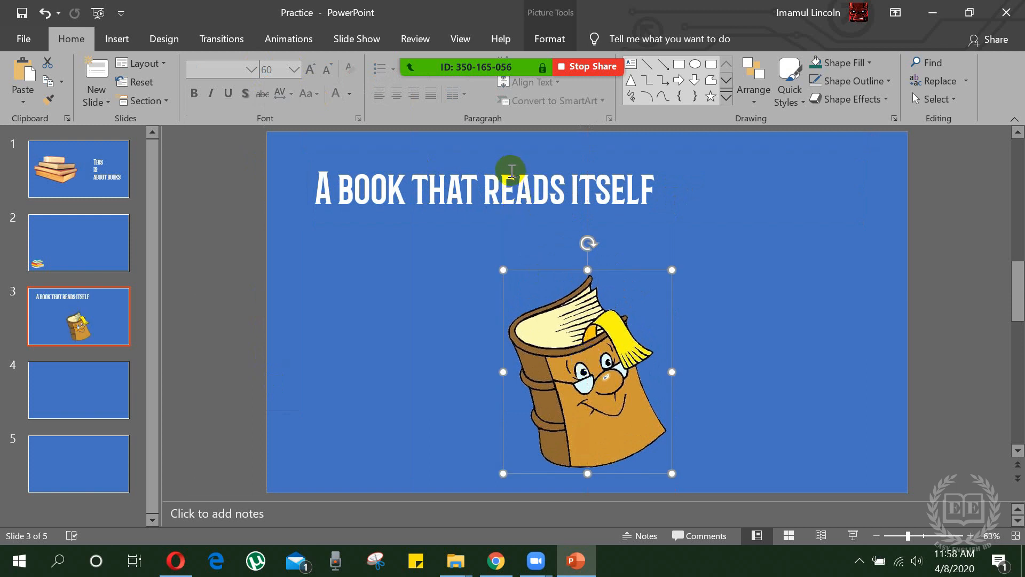
pyautogui.click(511, 170)
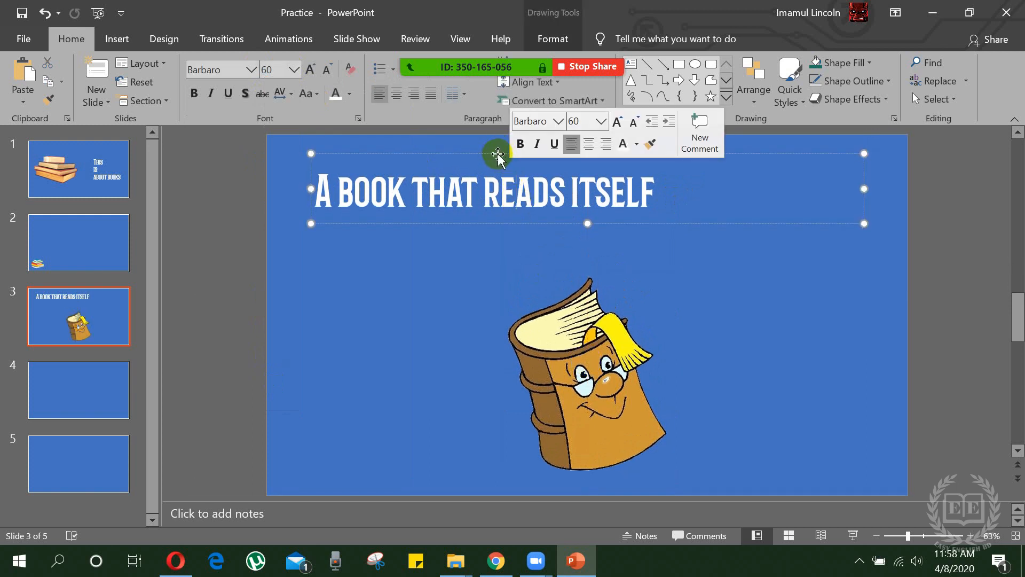
pyautogui.click(497, 155)
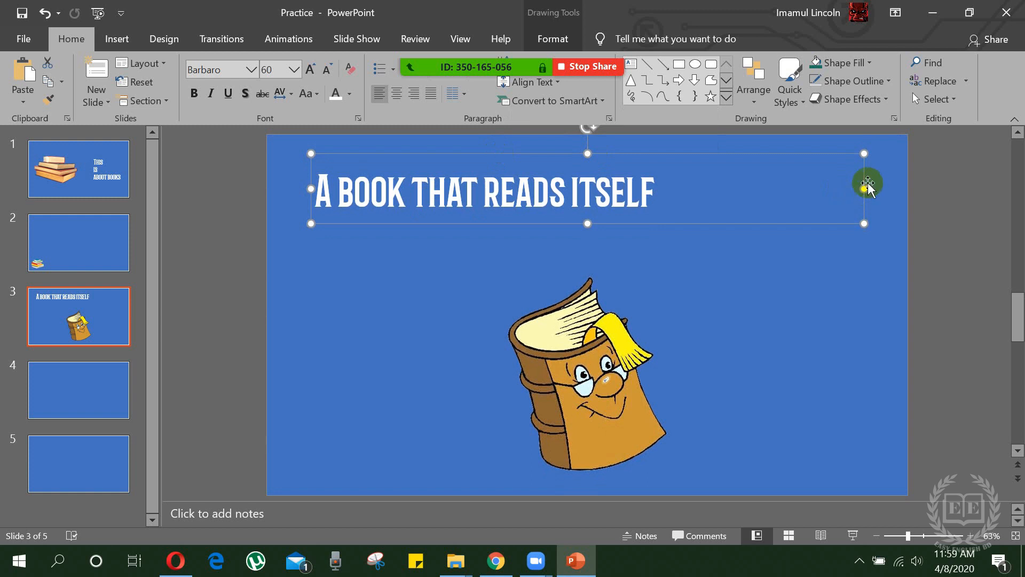
pyautogui.click(397, 94)
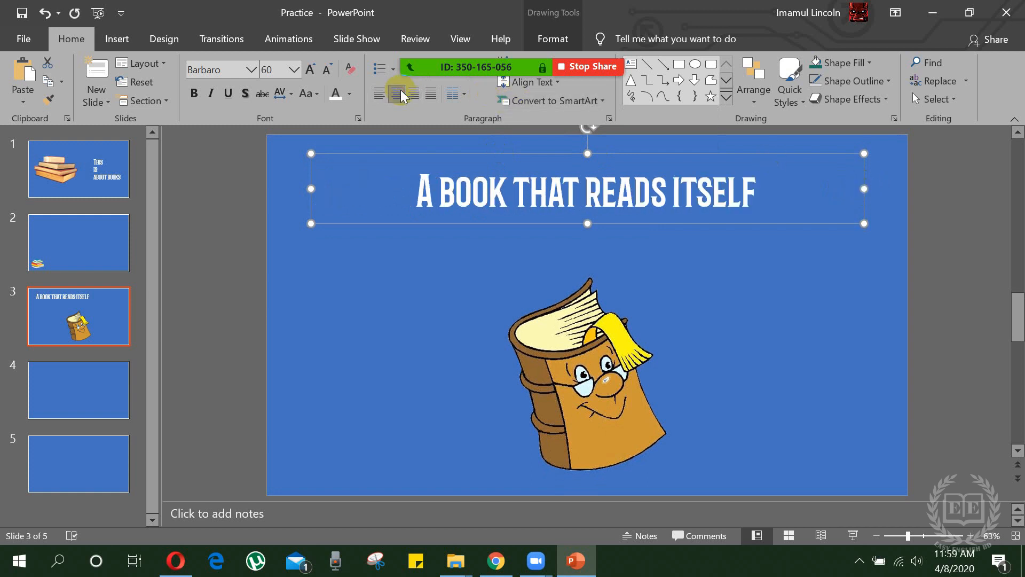
pyautogui.click(249, 297)
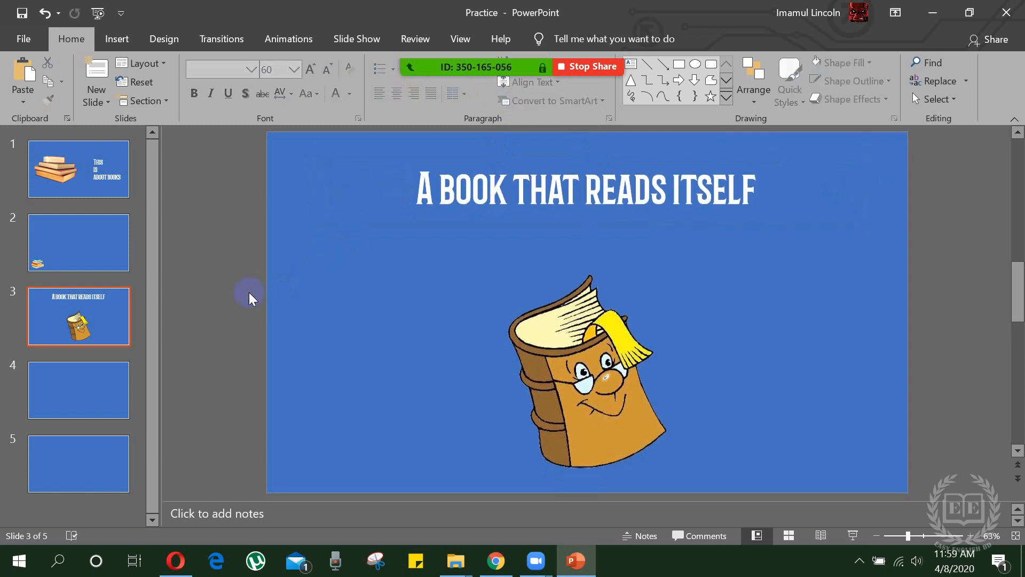
pyautogui.moveTo(578, 351); pyautogui.dragTo(576, 322)
pyautogui.click(233, 253)
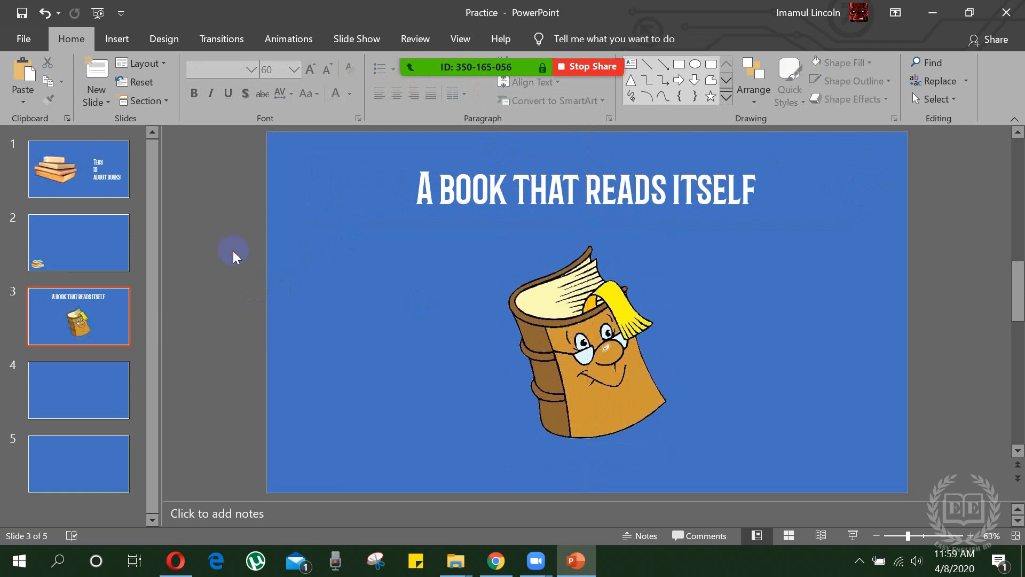
# - Play the slide show from the first slide through slide 3 and return to editing
pyautogui.click(99, 13)
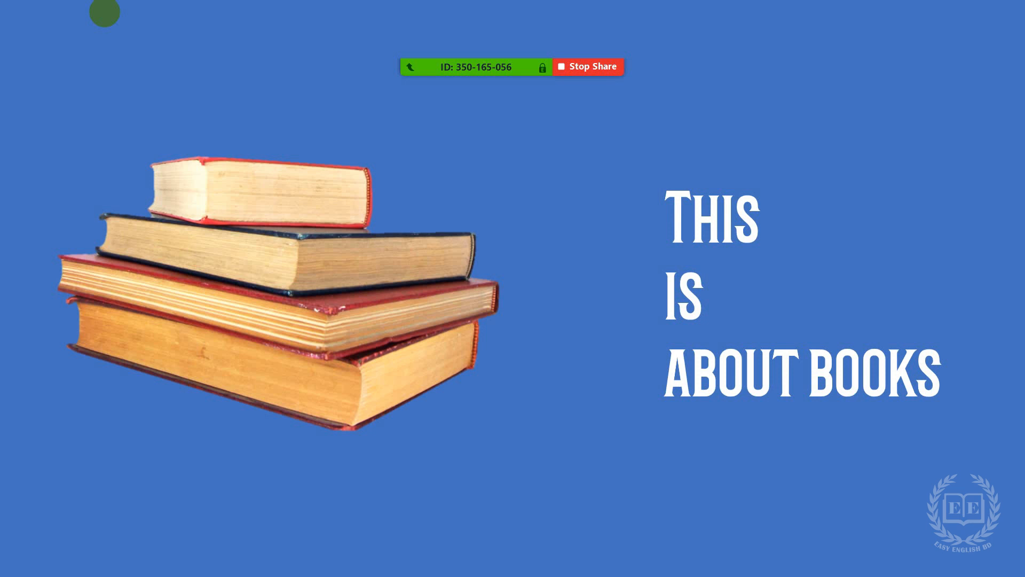
pyautogui.press('Right')
pyautogui.press('Right')
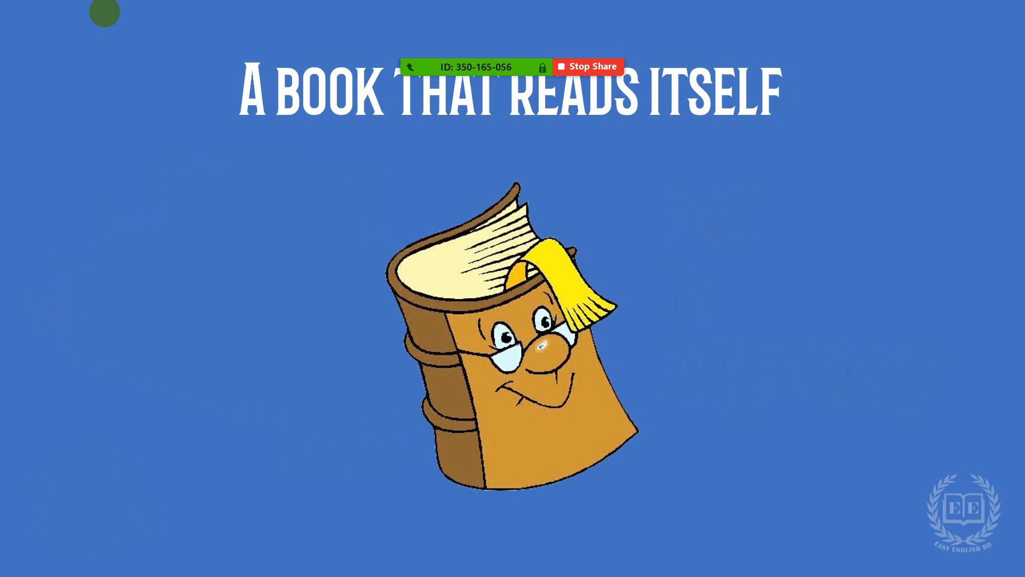
pyautogui.press('Escape')
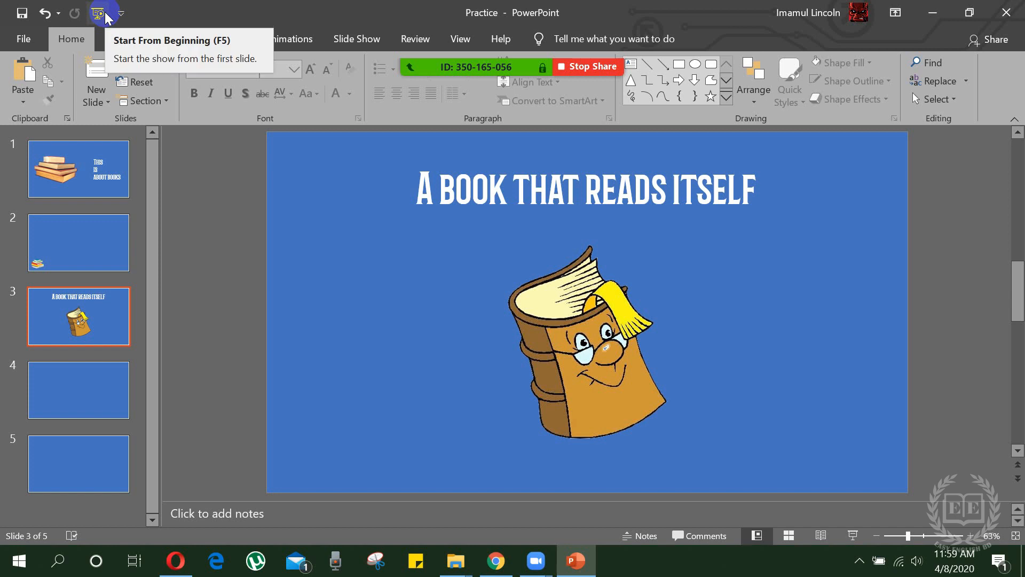
# - Move slide 2's book stack to the upper middle and make two copies, placing one near the slide's lower-right corner
pyautogui.click(75, 238)
pyautogui.moveTo(319, 457); pyautogui.dragTo(585, 230)
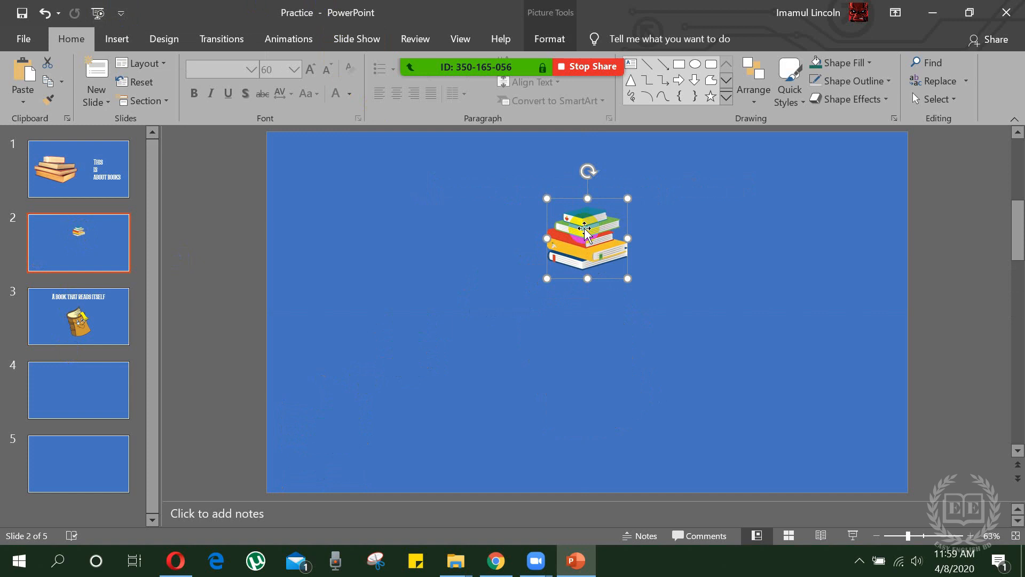
pyautogui.hotkey('ctrl', 'c')
pyautogui.hotkey('ctrl', 'v')
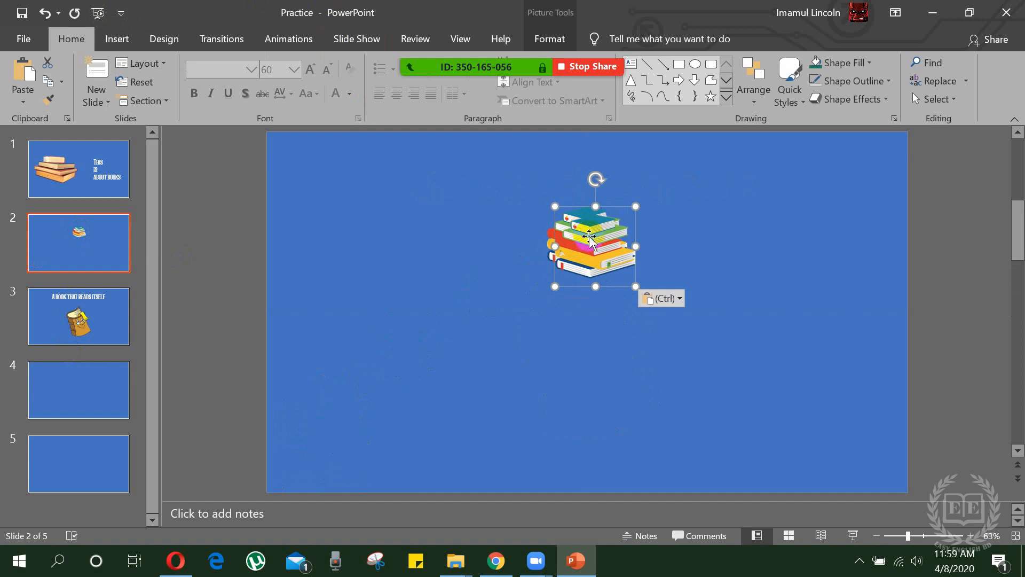
pyautogui.moveTo(588, 235); pyautogui.dragTo(781, 418)
pyautogui.hotkey('ctrl', 'v')
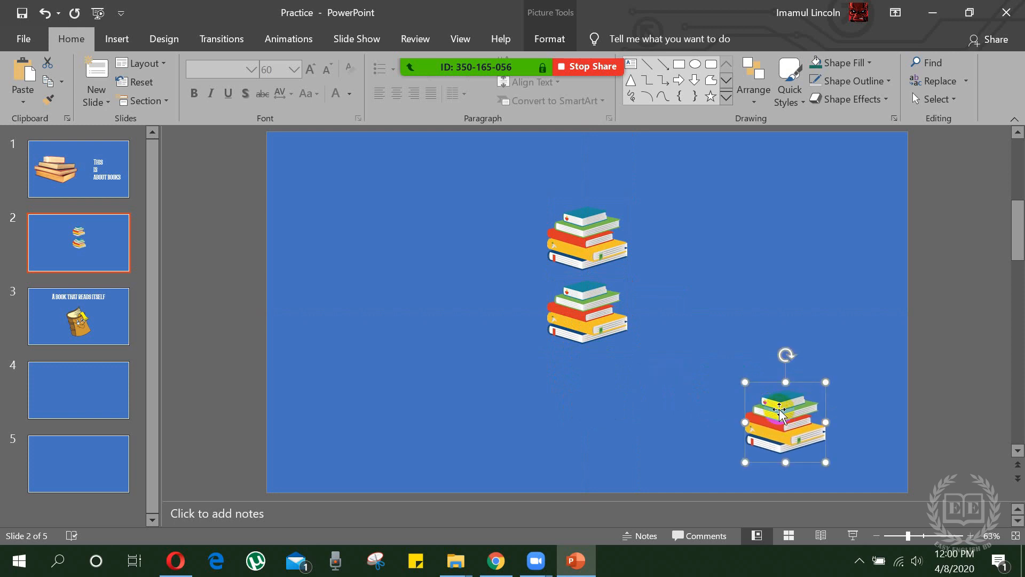
# - Line up the other two book stacks above the lower-right one, forming an evenly spaced column on the slide's right side
pyautogui.moveTo(588, 309); pyautogui.dragTo(784, 306)
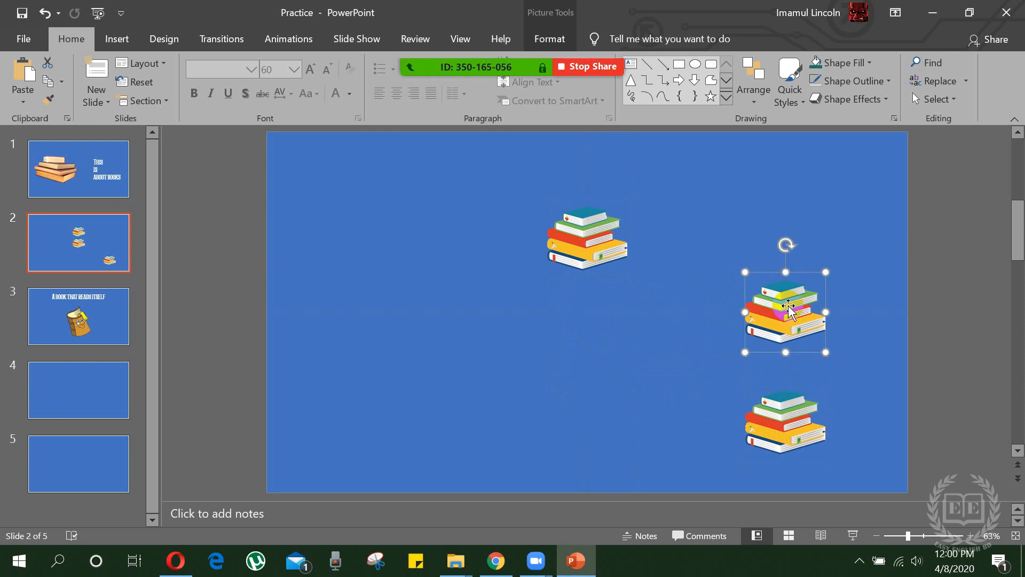
pyautogui.moveTo(585, 238); pyautogui.dragTo(773, 198)
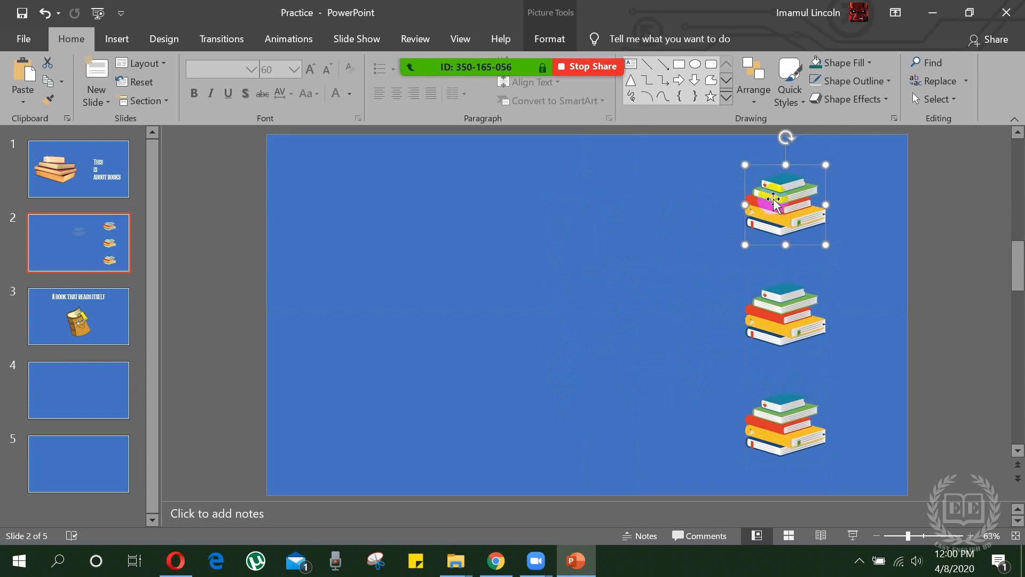
pyautogui.click(144, 145)
# - Add a text box reading "Read More Books" on the left half of slide 2, wide enough for one line
pyautogui.click(114, 37)
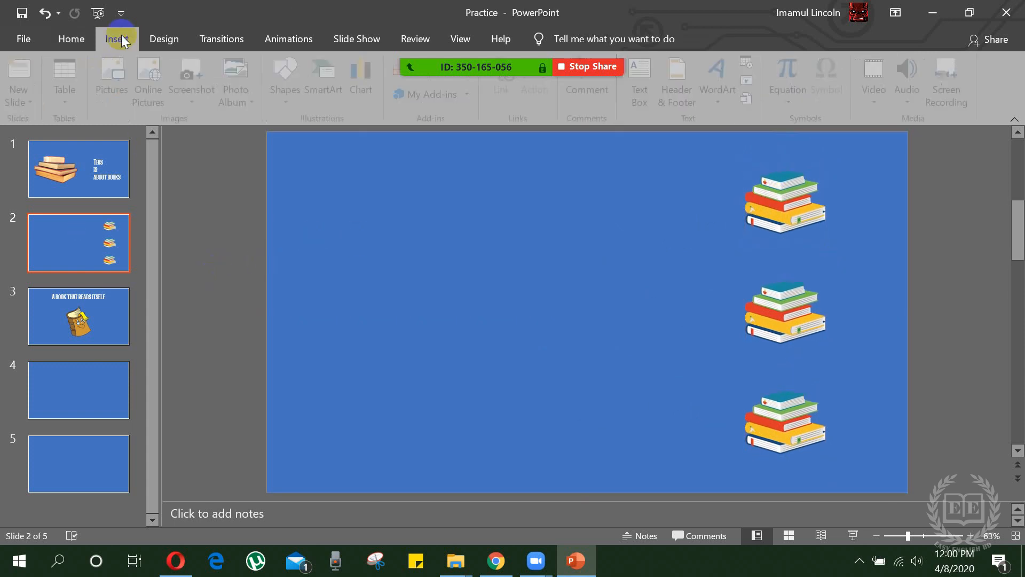
pyautogui.click(643, 91)
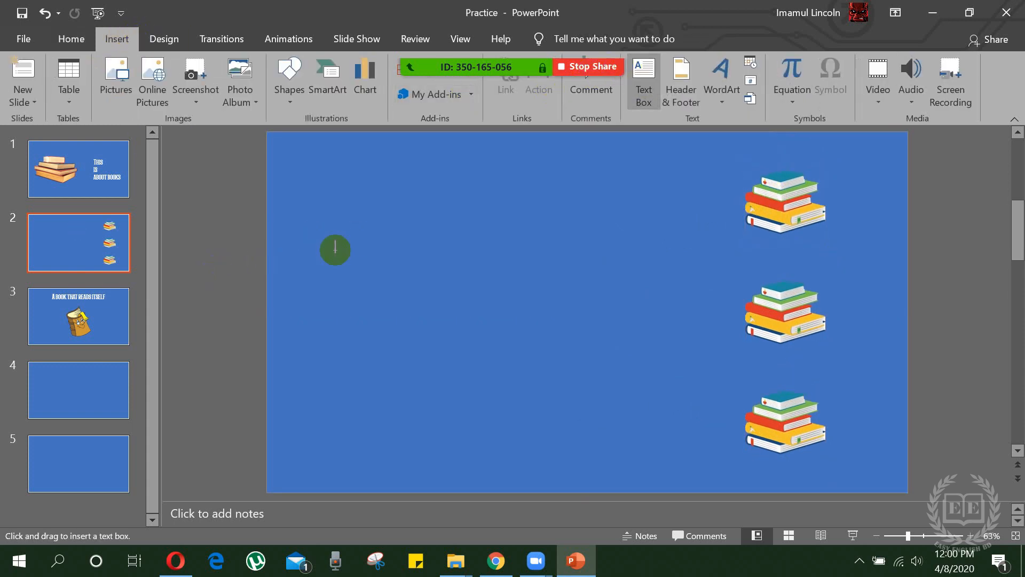
pyautogui.moveTo(336, 248); pyautogui.dragTo(339, 256)
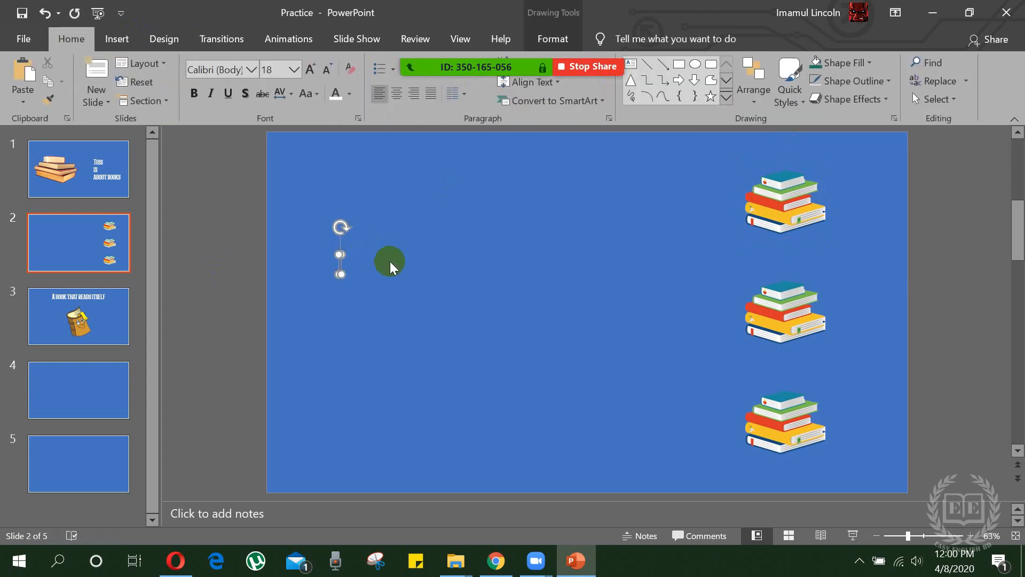
pyautogui.write('Read')
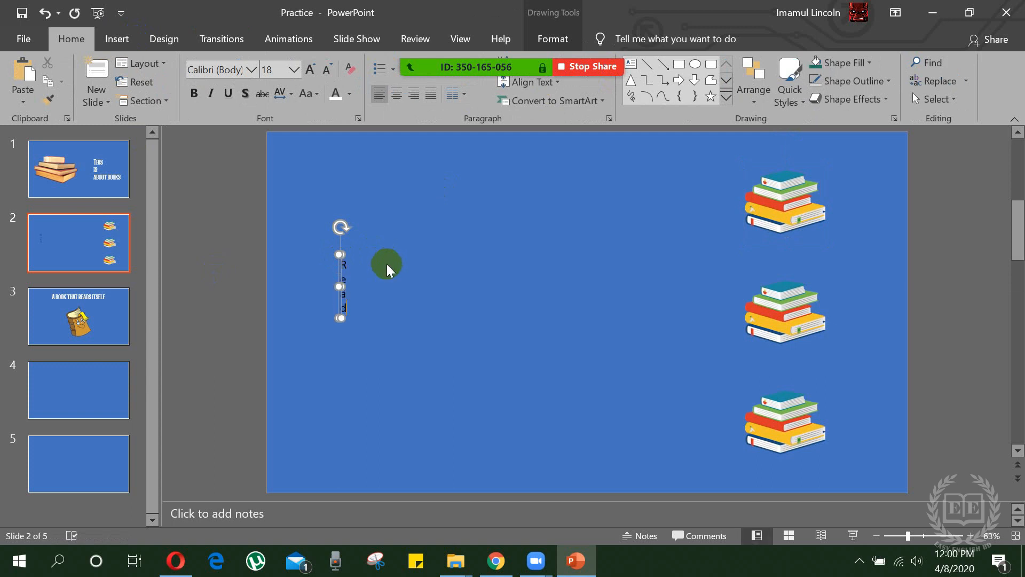
pyautogui.moveTo(343, 286); pyautogui.dragTo(417, 277)
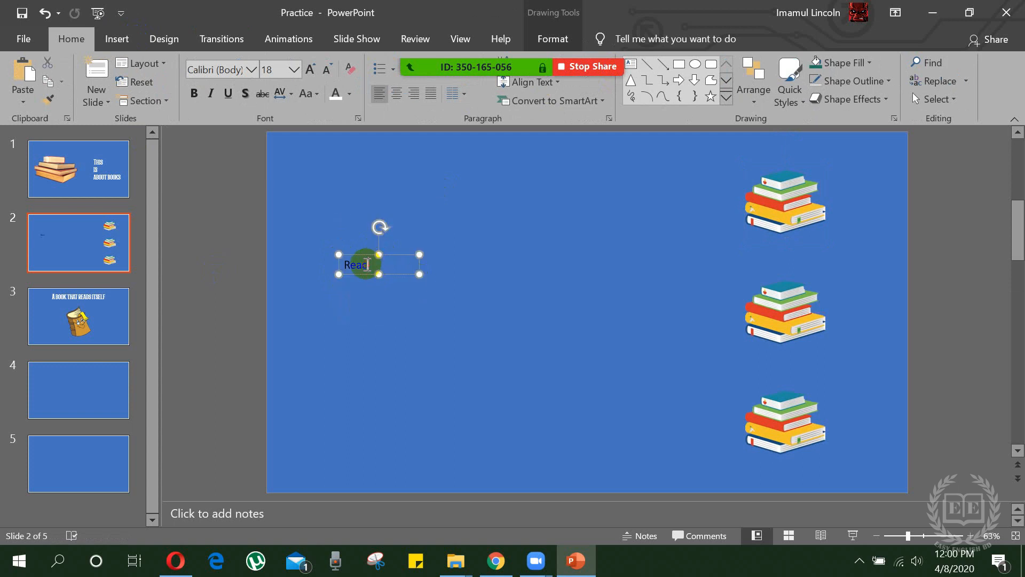
pyautogui.rightClick(368, 265)
pyautogui.click(369, 264)
pyautogui.write('More Books')
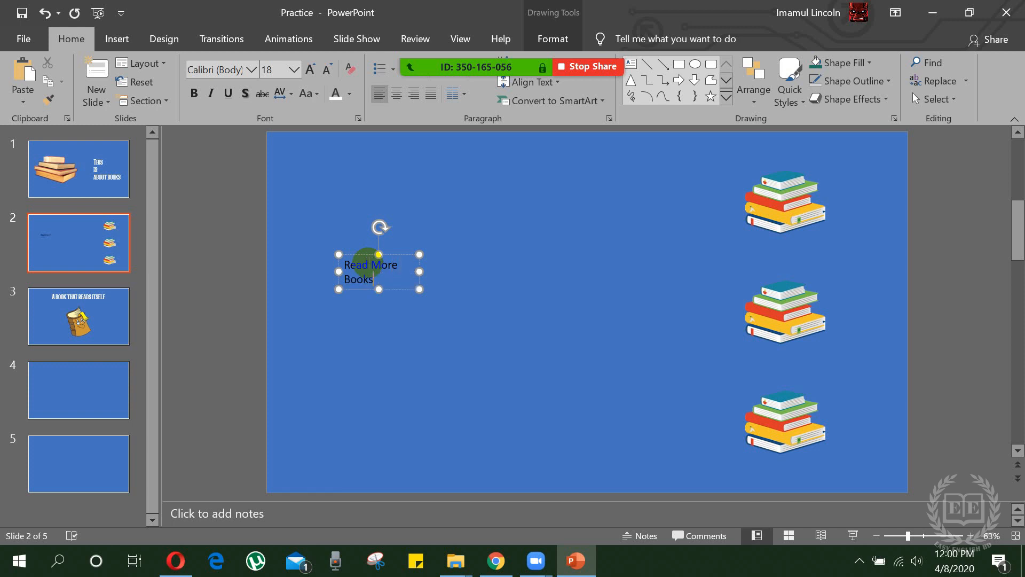
pyautogui.moveTo(420, 264); pyautogui.dragTo(472, 261)
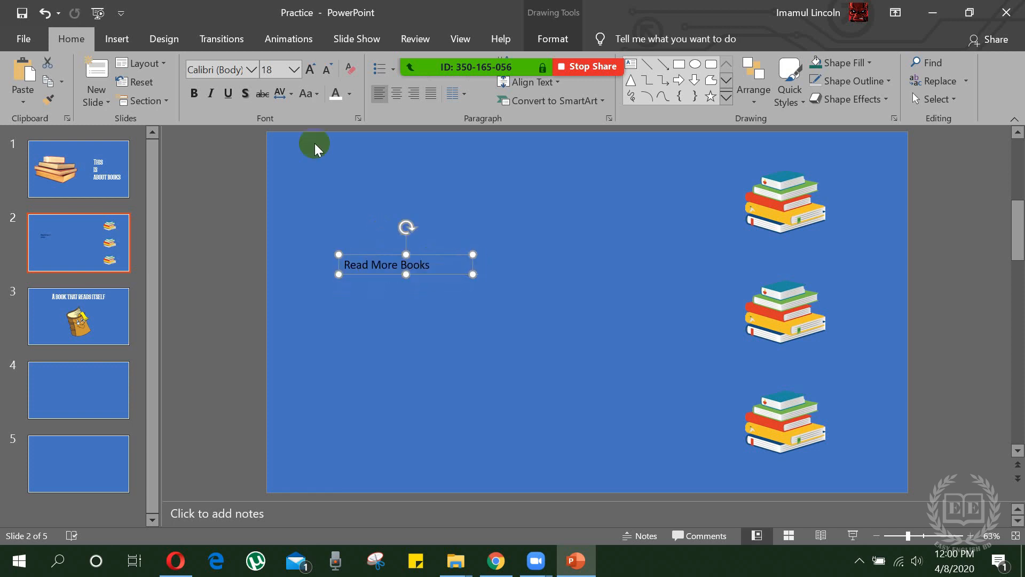
# - Format "Read More Books" in white Barbaro at size 66 and move the text box slightly up and right
pyautogui.click(251, 69)
pyautogui.click(217, 167)
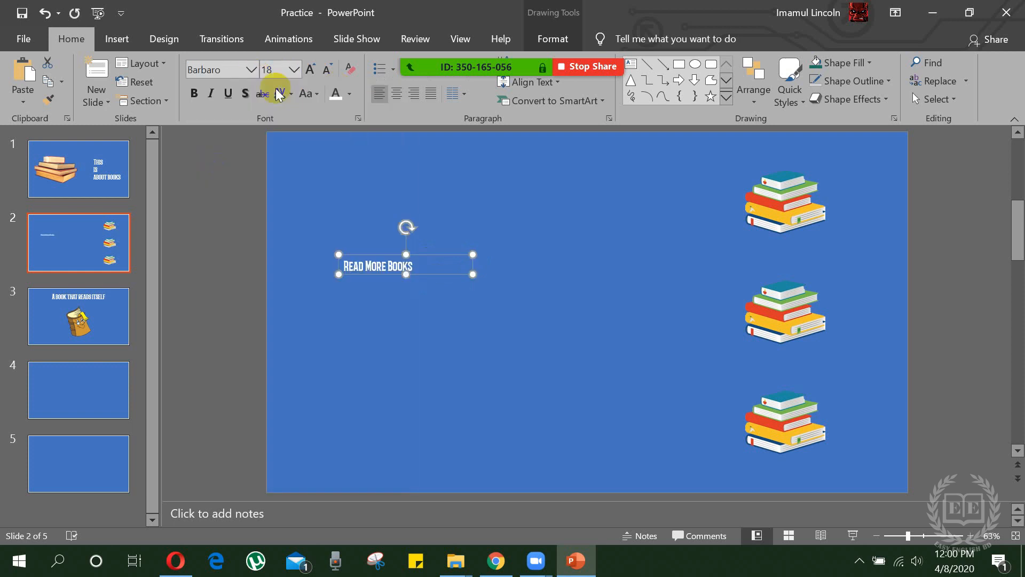
pyautogui.click(294, 70)
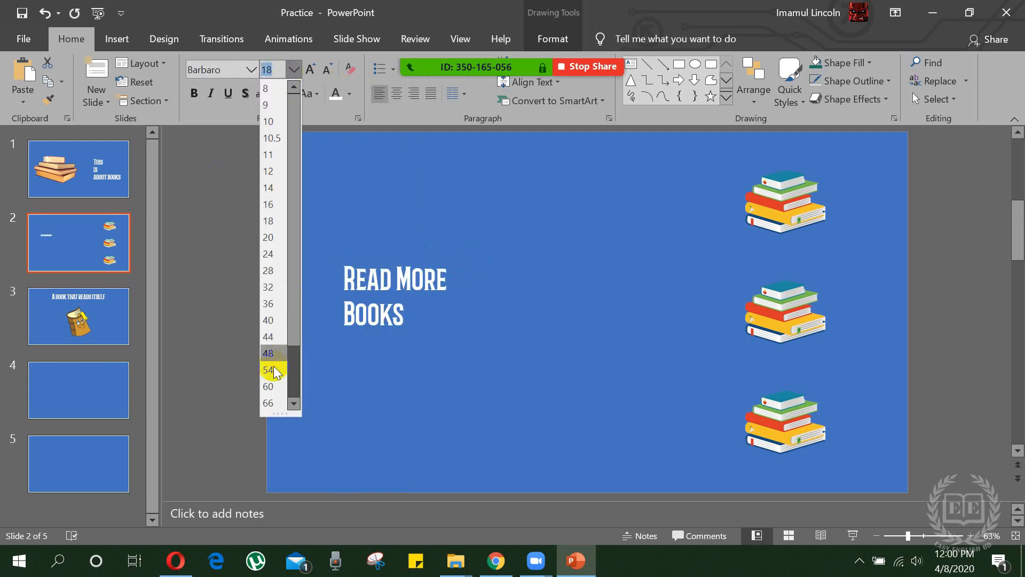
pyautogui.click(268, 403)
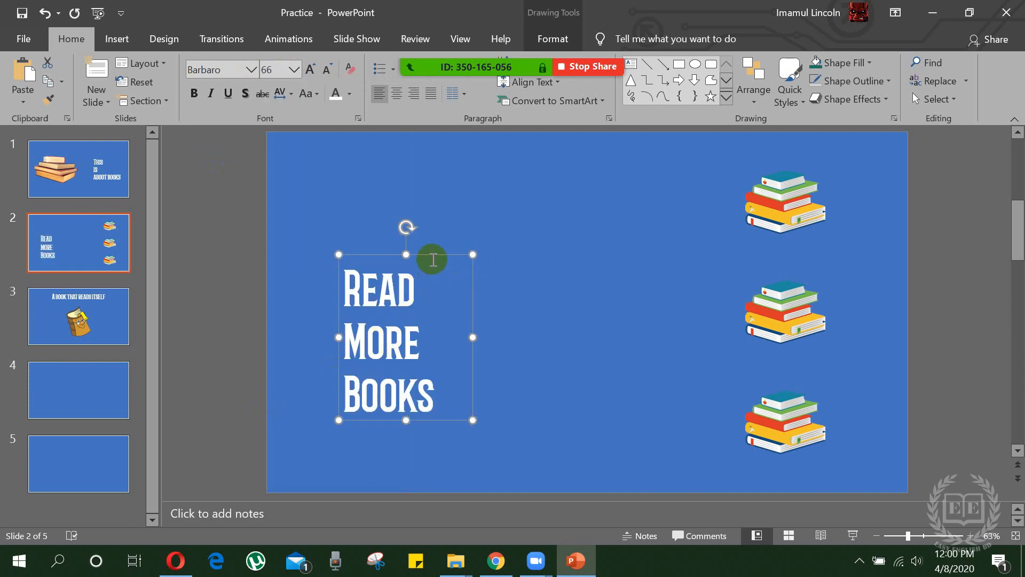
pyautogui.moveTo(433, 254); pyautogui.dragTo(465, 235)
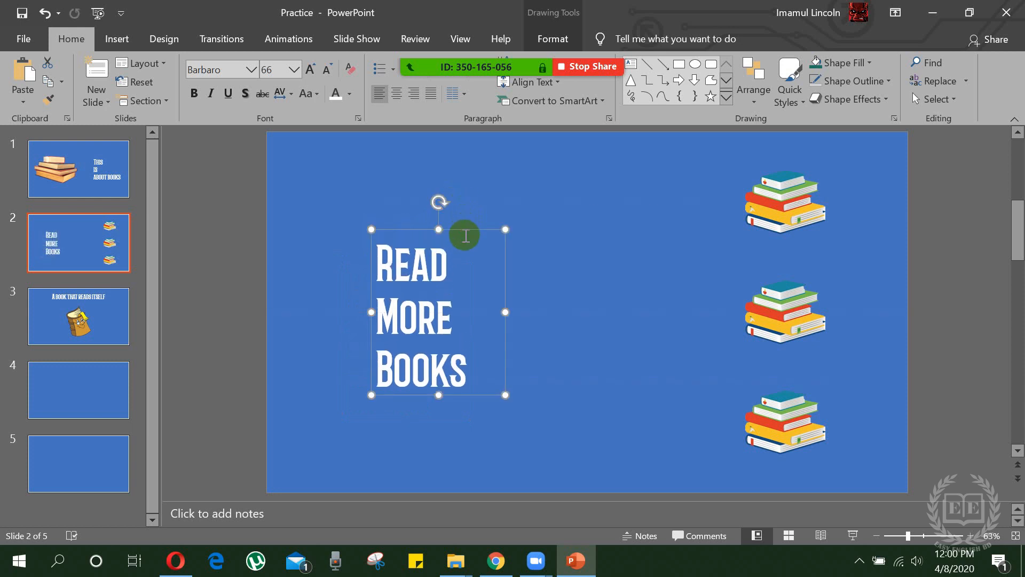
# - Animate the top book stack on slide 2 with Fly In from the left
pyautogui.click(791, 223)
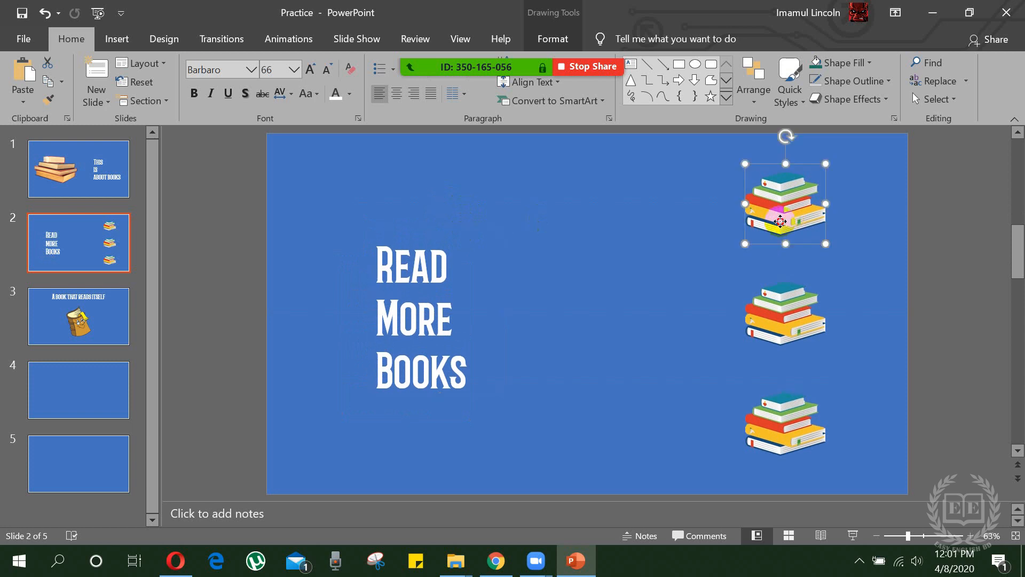
pyautogui.click(287, 38)
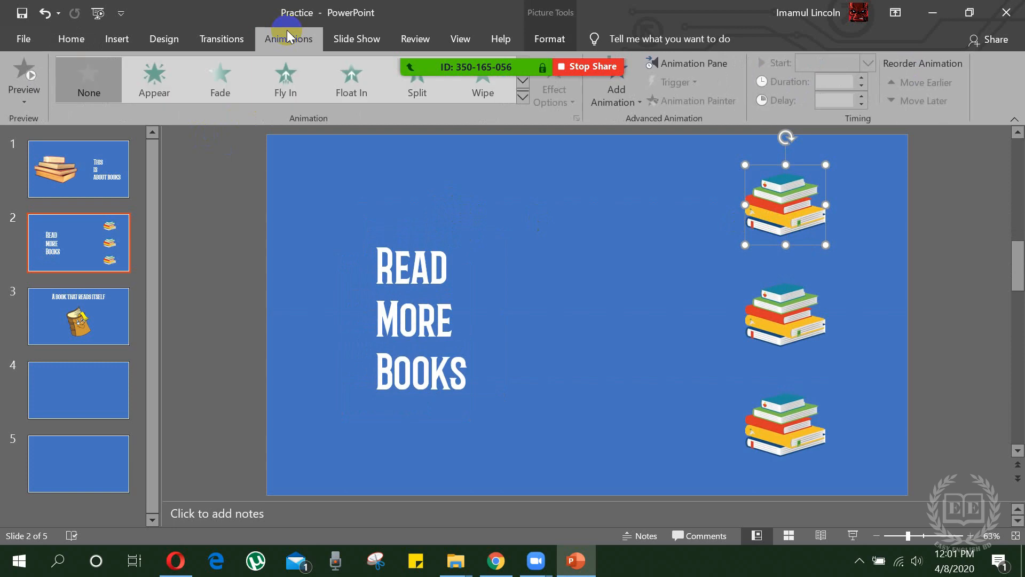
pyautogui.click(290, 80)
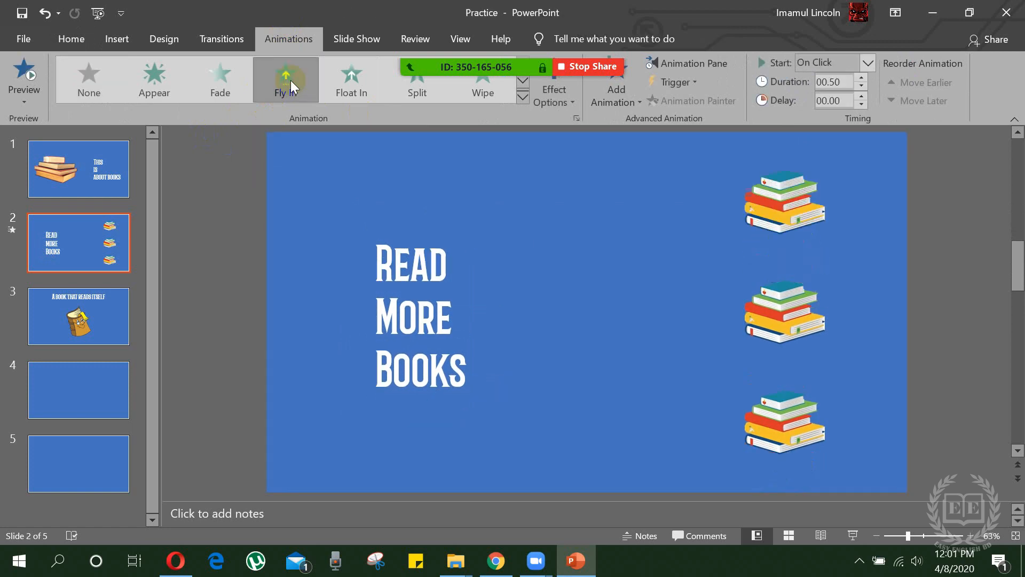
pyautogui.click(562, 108)
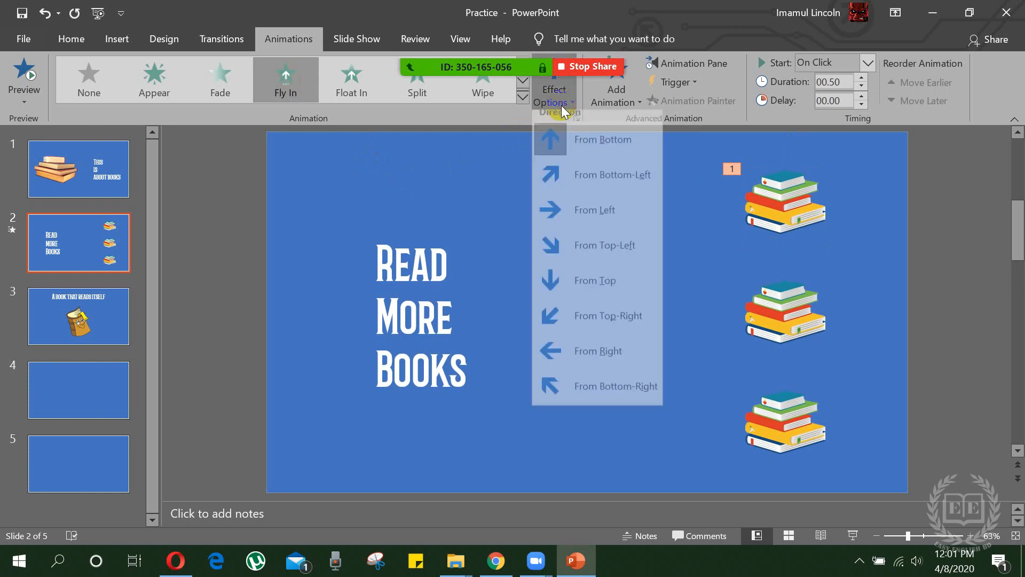
pyautogui.click(589, 219)
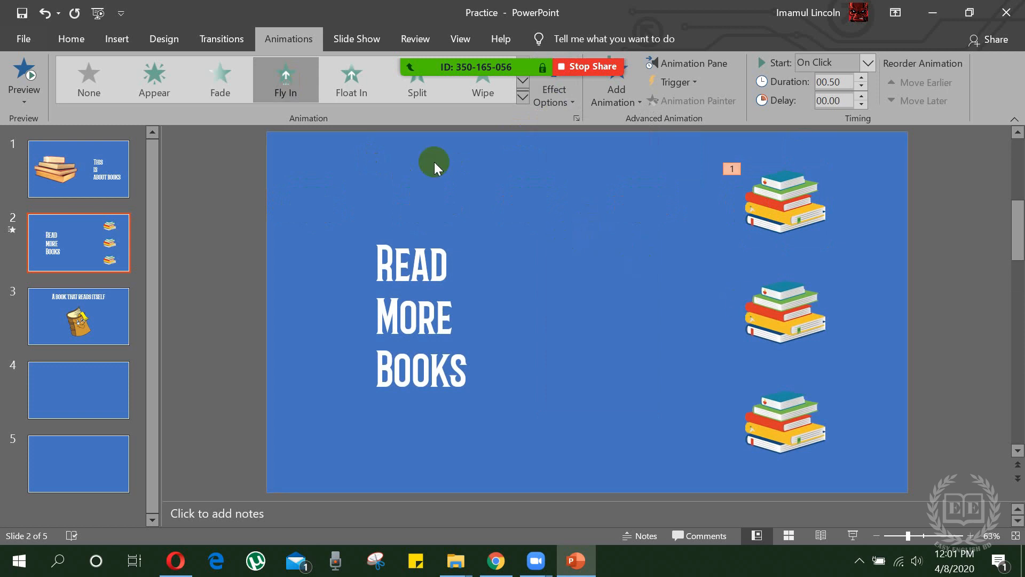
# - Try the Float In animation on the top book stack, check its direction options, and admit the waiting meeting participant
pyautogui.click(350, 90)
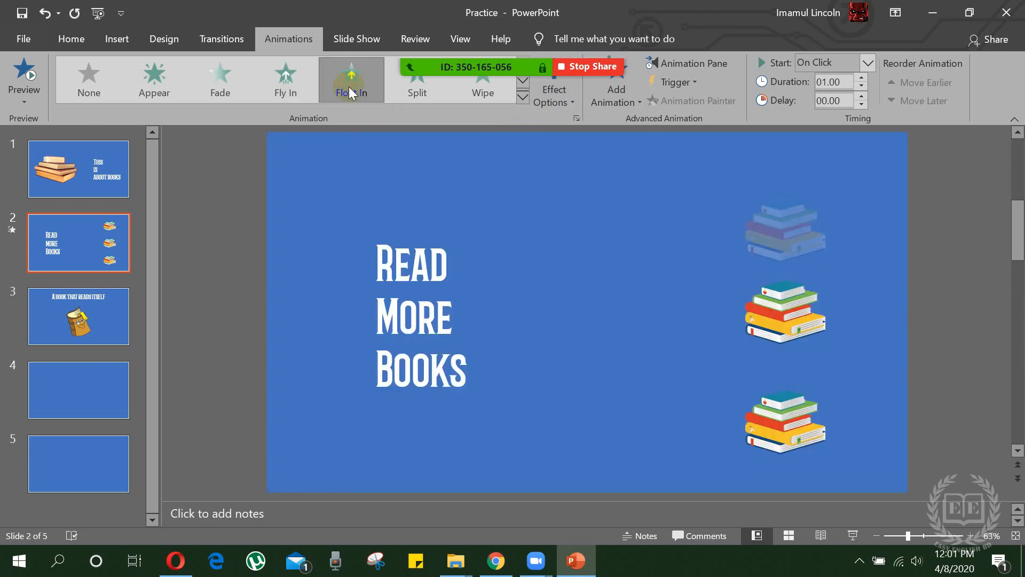
pyautogui.click(550, 102)
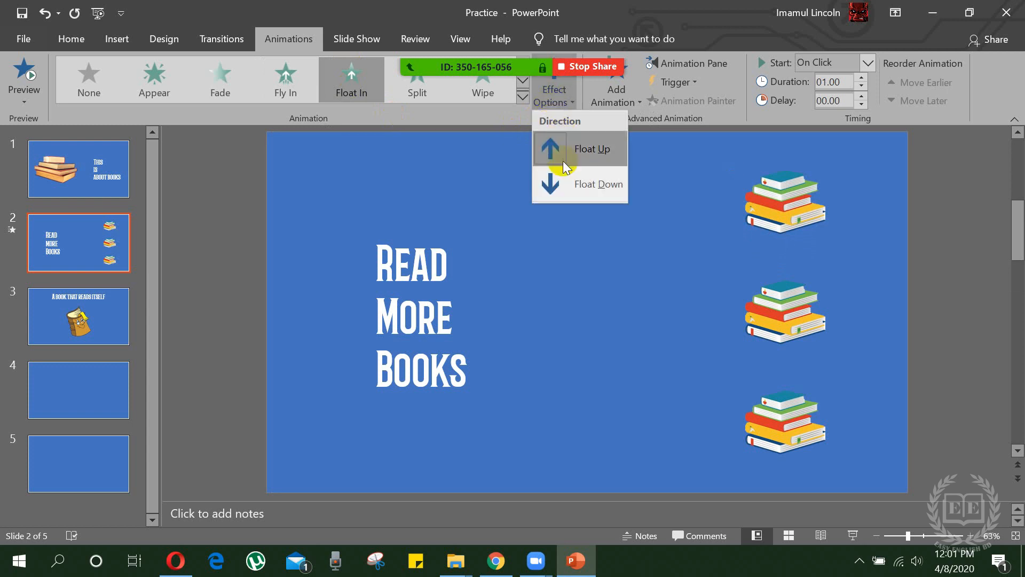
pyautogui.click(408, 144)
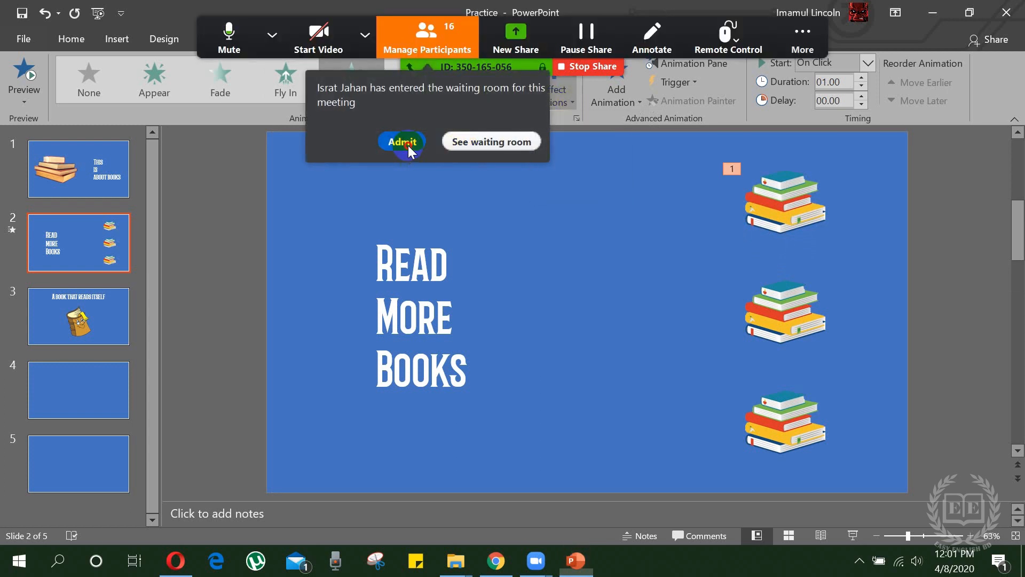
# - Reapply Fly In from the left to the top book stack with a 1-second duration and preview the animation
pyautogui.click(297, 90)
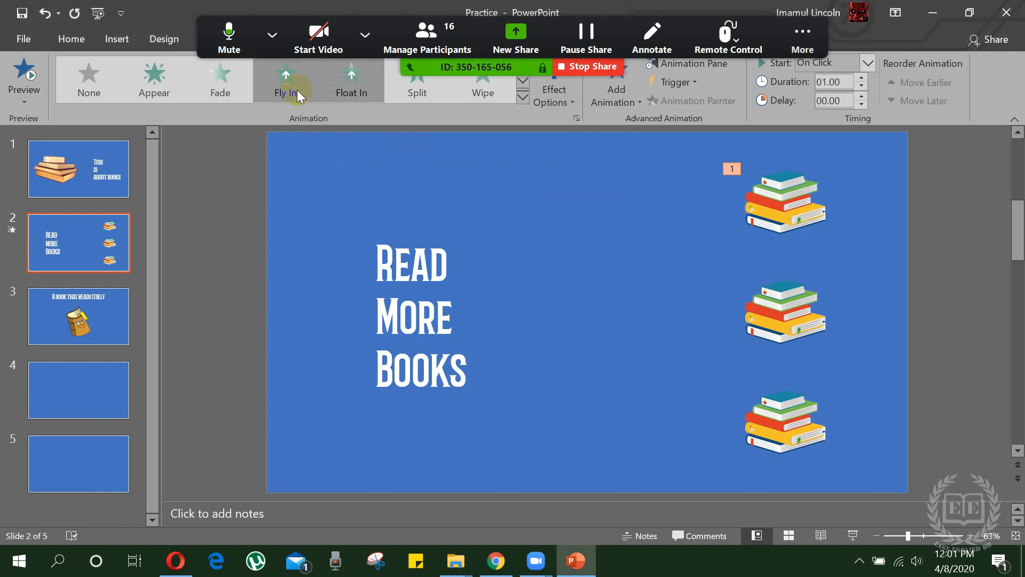
pyautogui.click(290, 73)
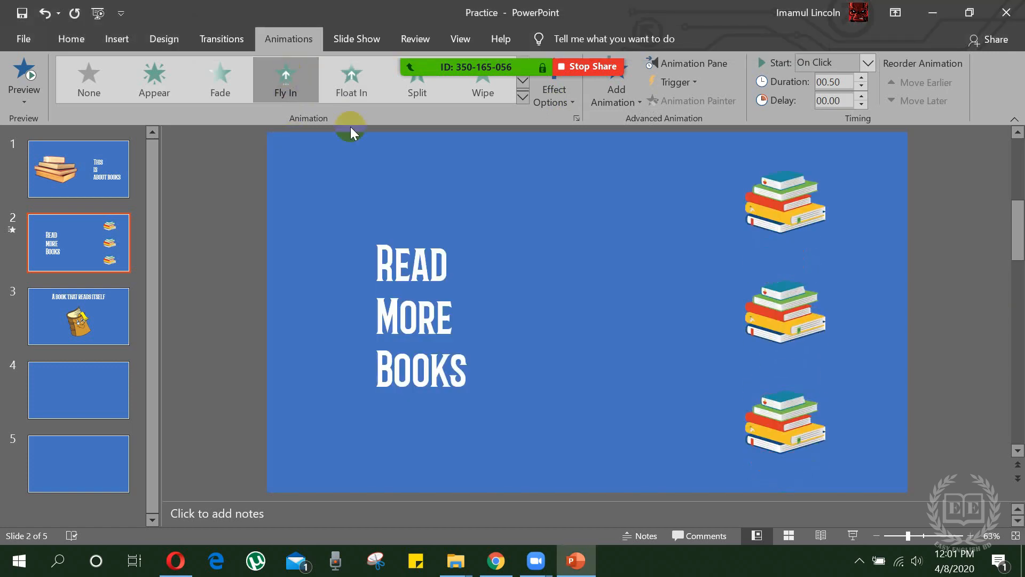
pyautogui.click(568, 97)
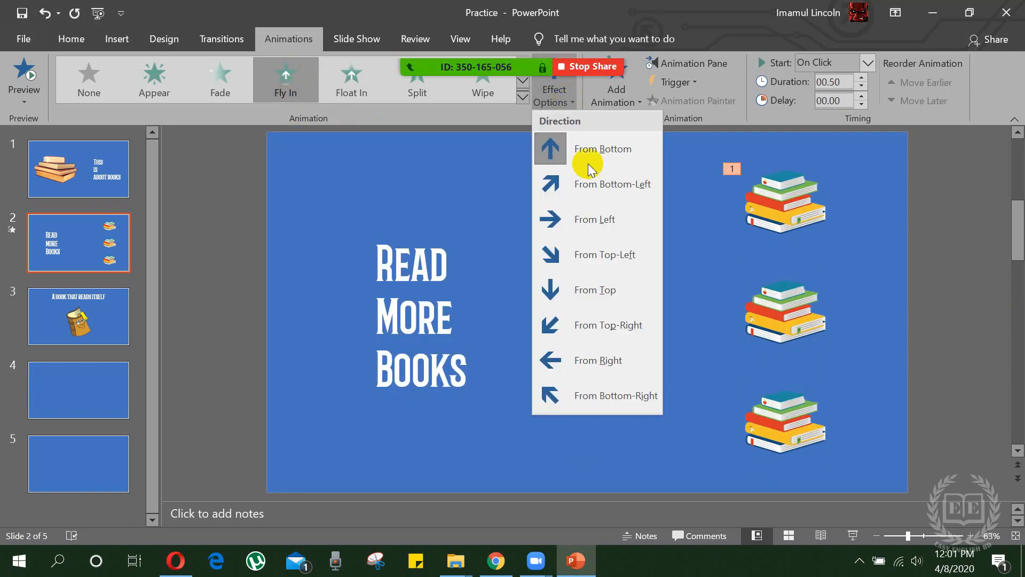
pyautogui.click(606, 223)
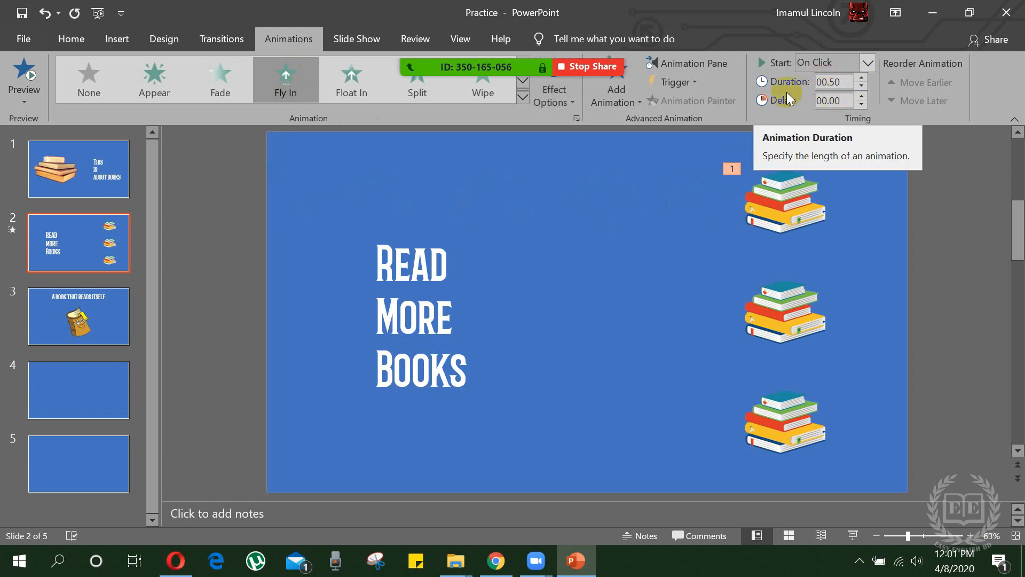
pyautogui.click(860, 78)
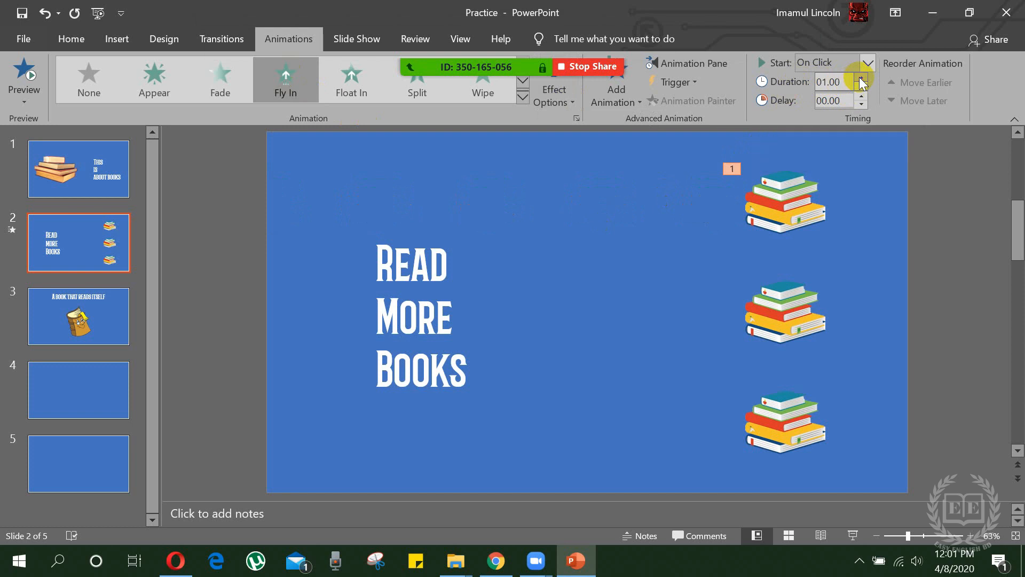
pyautogui.click(25, 70)
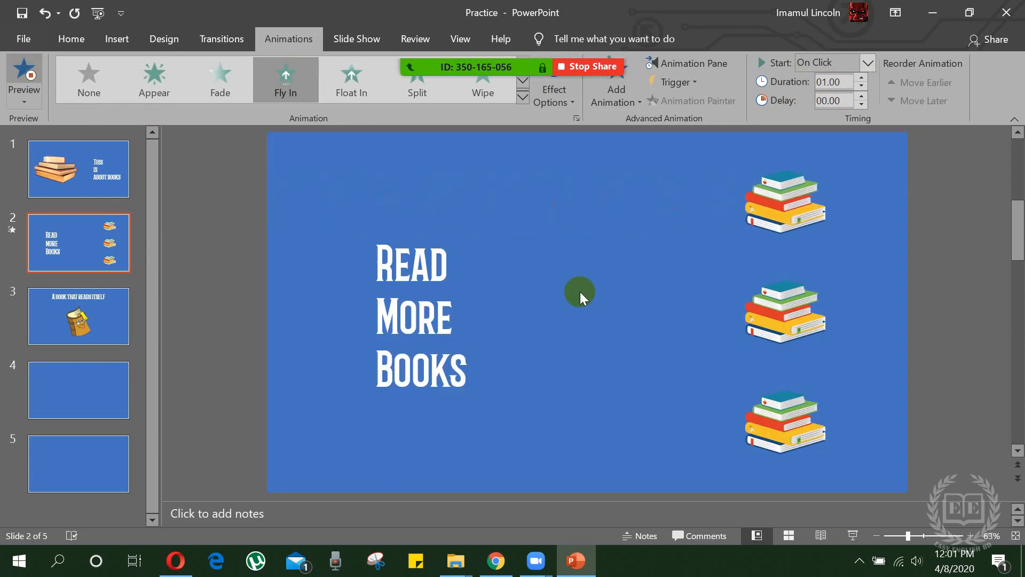
# - Animate the middle book stack on slide 2 with Fly In from the left and a 1-second duration
pyautogui.click(773, 291)
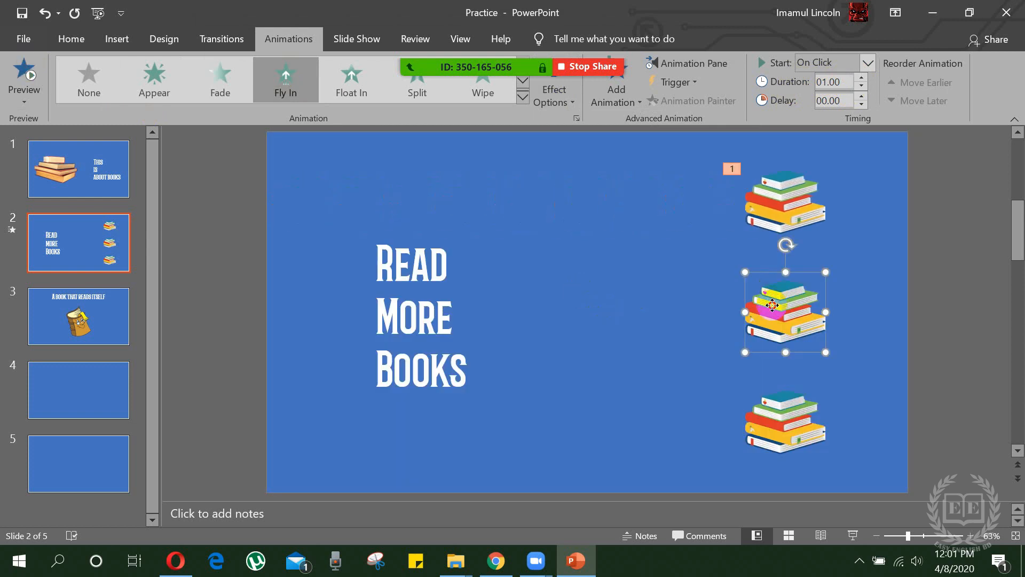
pyautogui.click(281, 97)
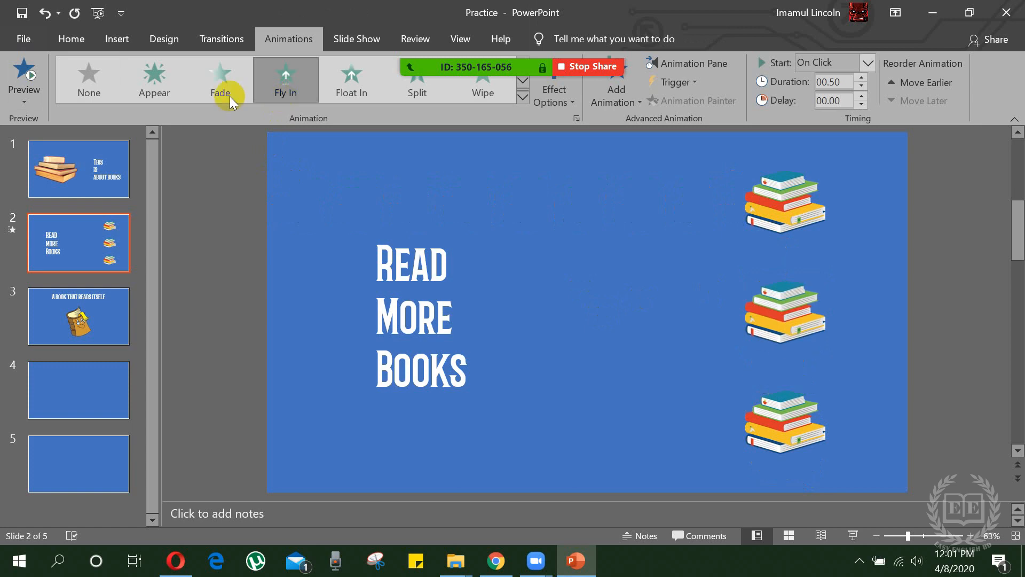
pyautogui.click(619, 93)
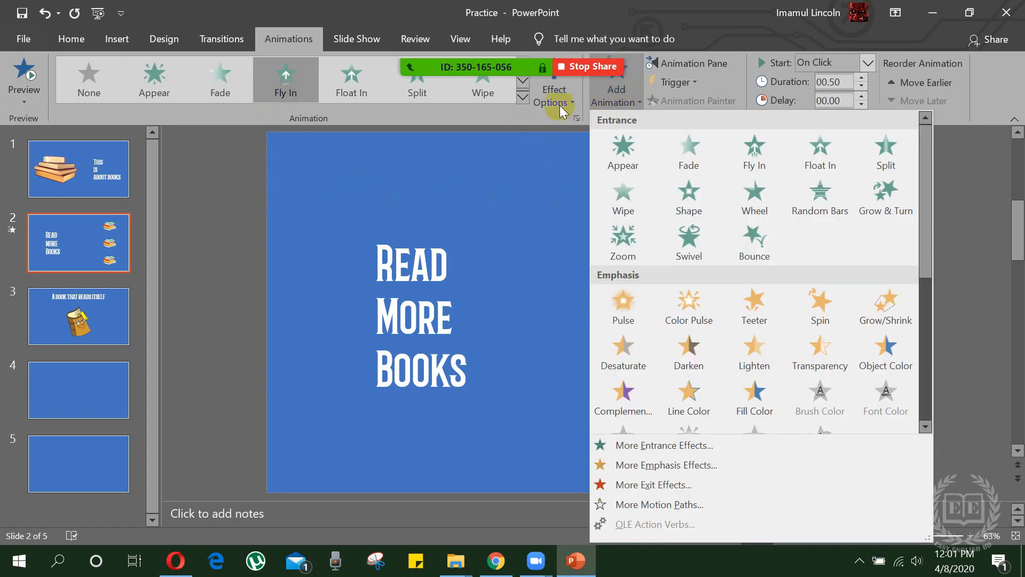
pyautogui.click(559, 104)
pyautogui.click(558, 105)
pyautogui.click(607, 230)
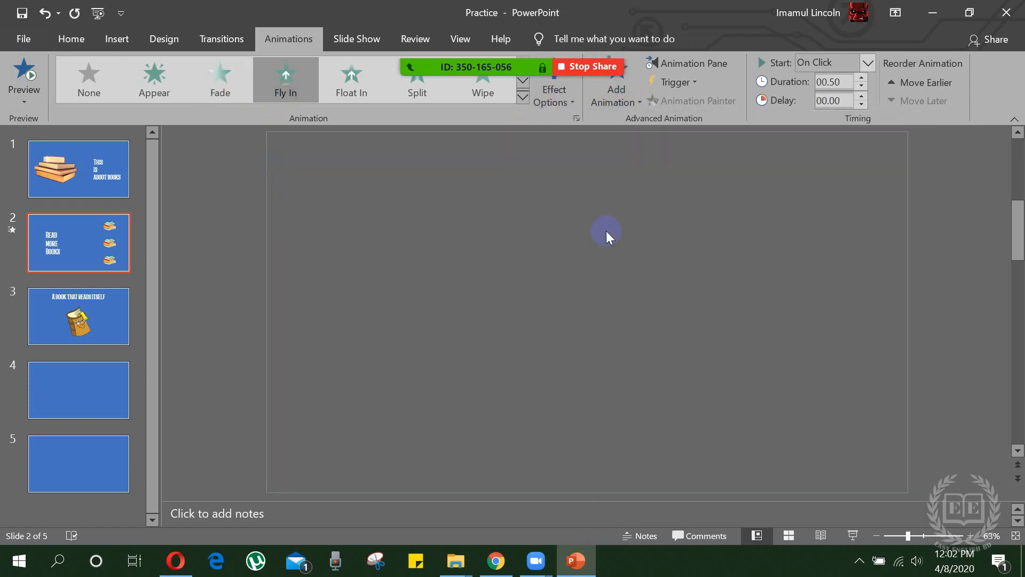
pyautogui.click(861, 79)
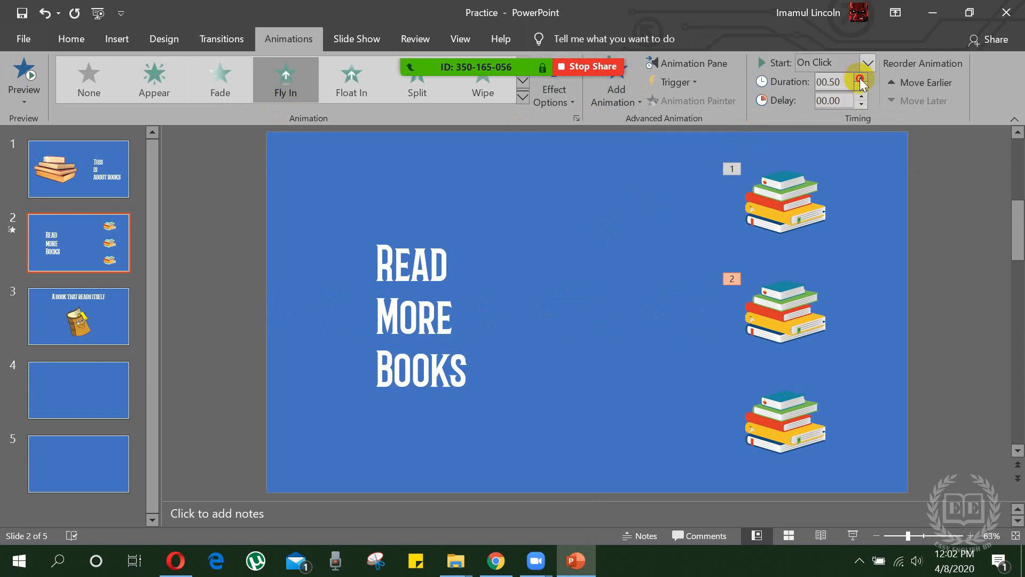
# - Animate the bottom book stack with Fly In from the left, set a 1-second duration, and preview the slide's animations
pyautogui.click(782, 427)
pyautogui.click(290, 84)
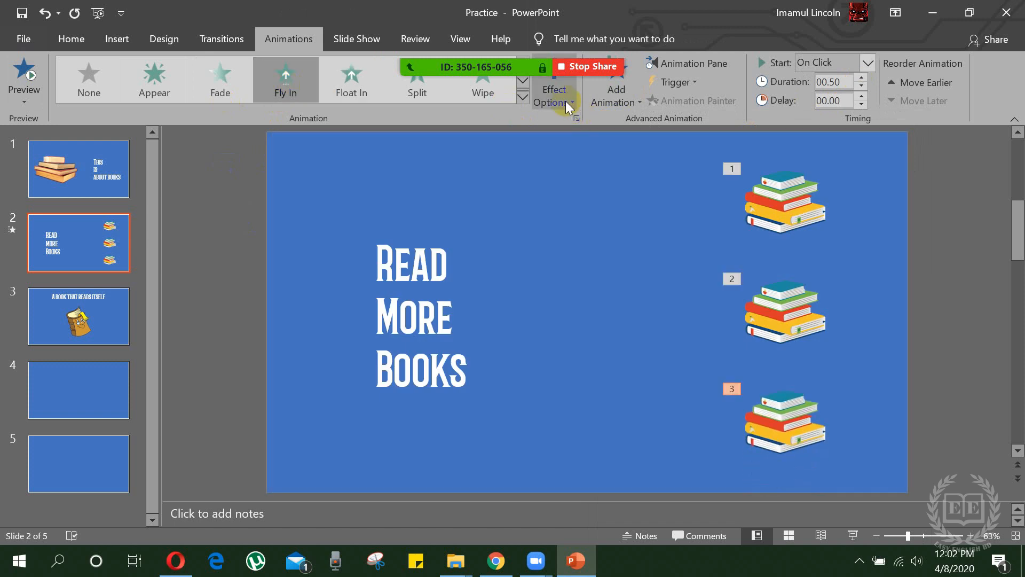
pyautogui.click(563, 102)
pyautogui.click(589, 219)
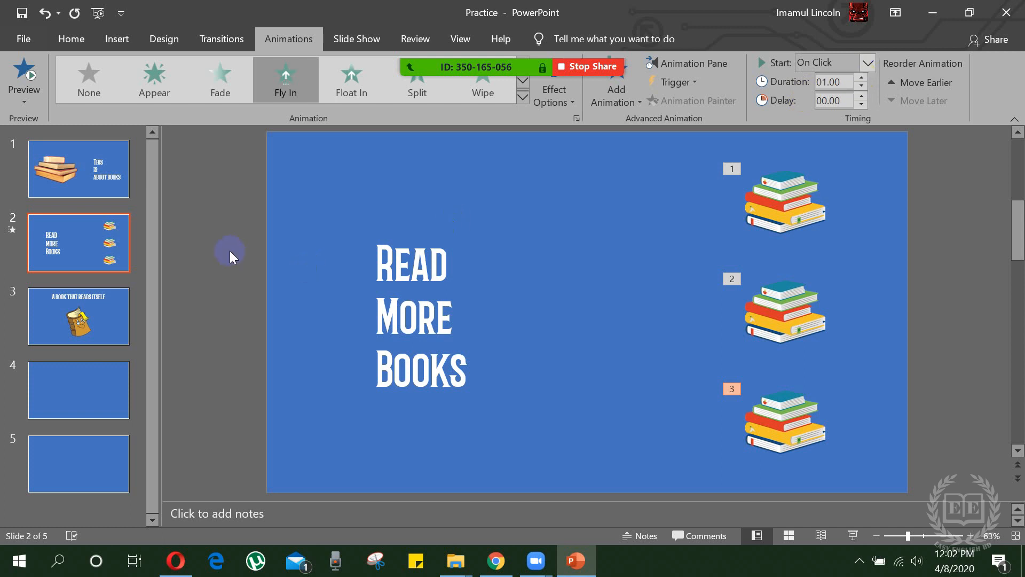
pyautogui.click(32, 76)
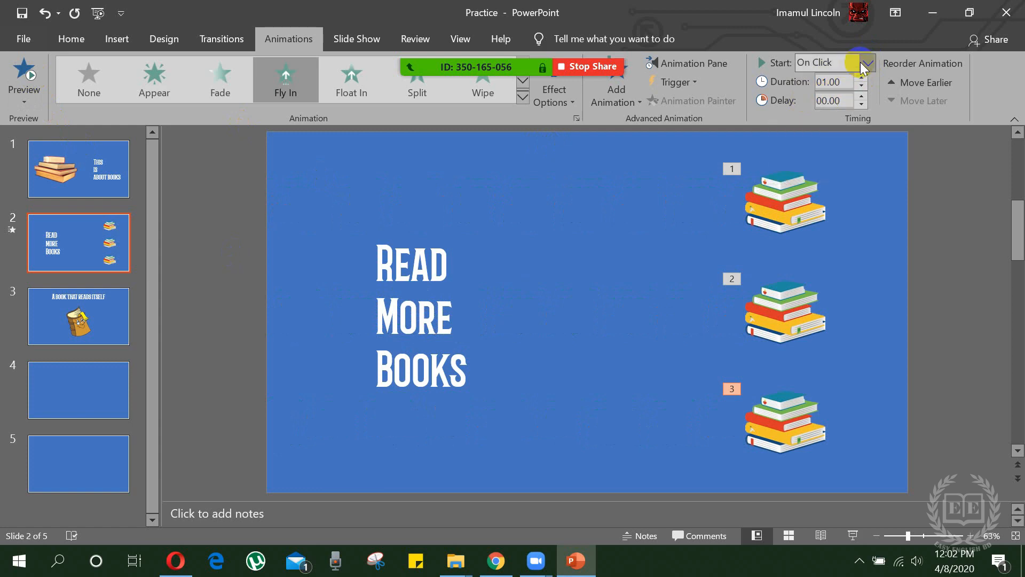
# - Set the middle and bottom book stacks' animations to start After Previous and preview the whole sequence
pyautogui.click(786, 323)
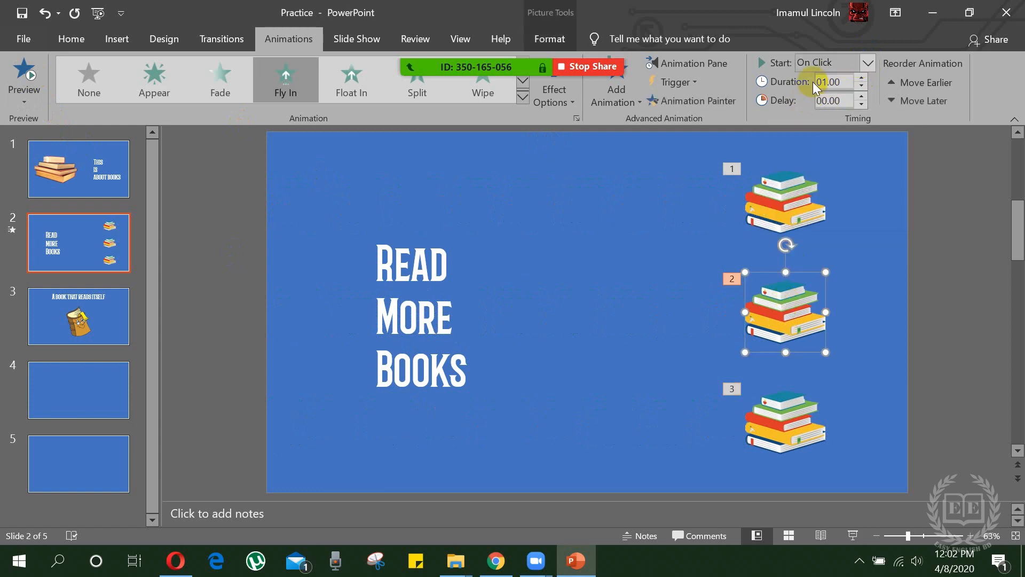
pyautogui.click(868, 63)
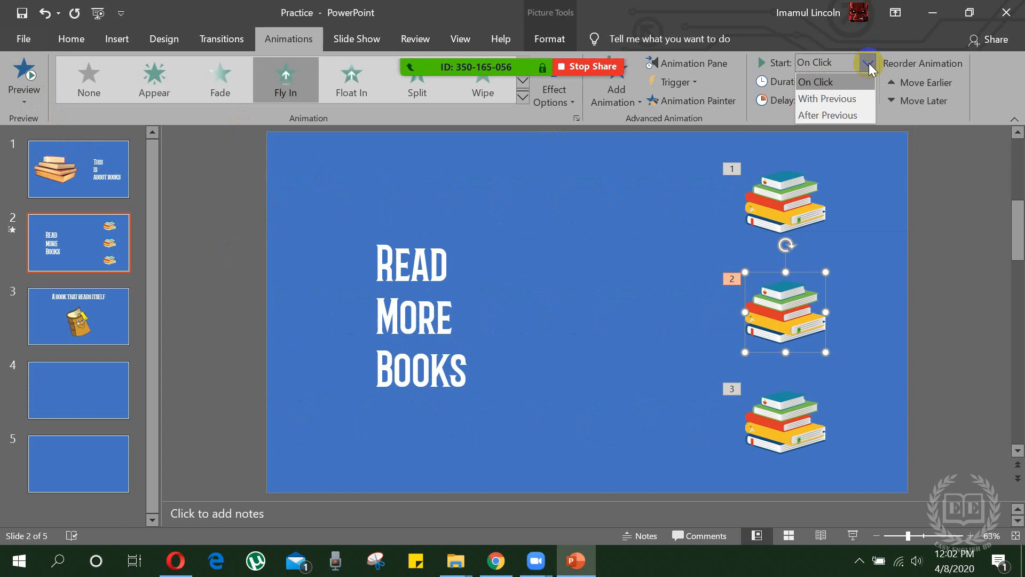
pyautogui.click(825, 115)
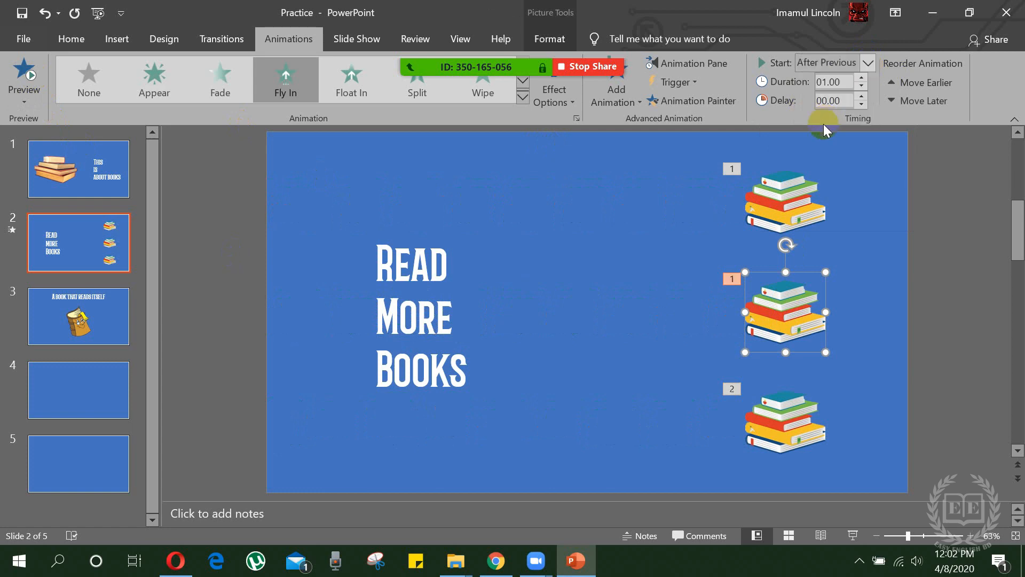
pyautogui.click(785, 413)
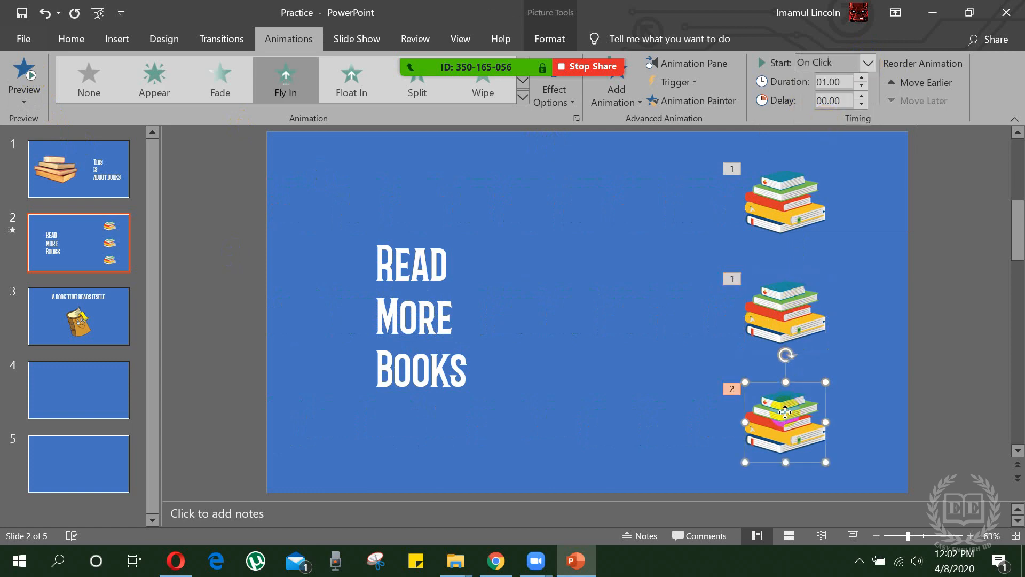
pyautogui.click(869, 62)
pyautogui.click(832, 110)
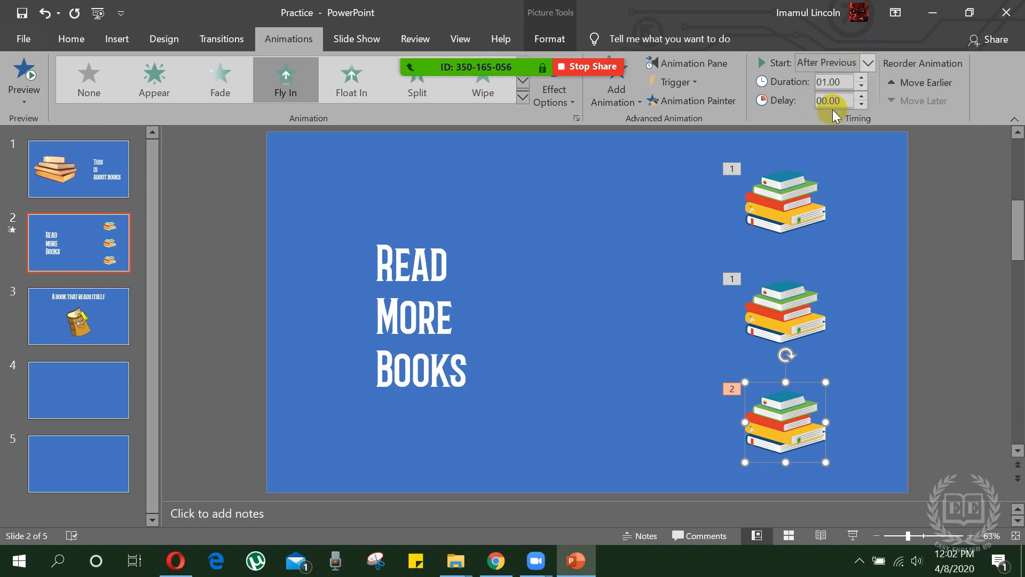
pyautogui.click(779, 294)
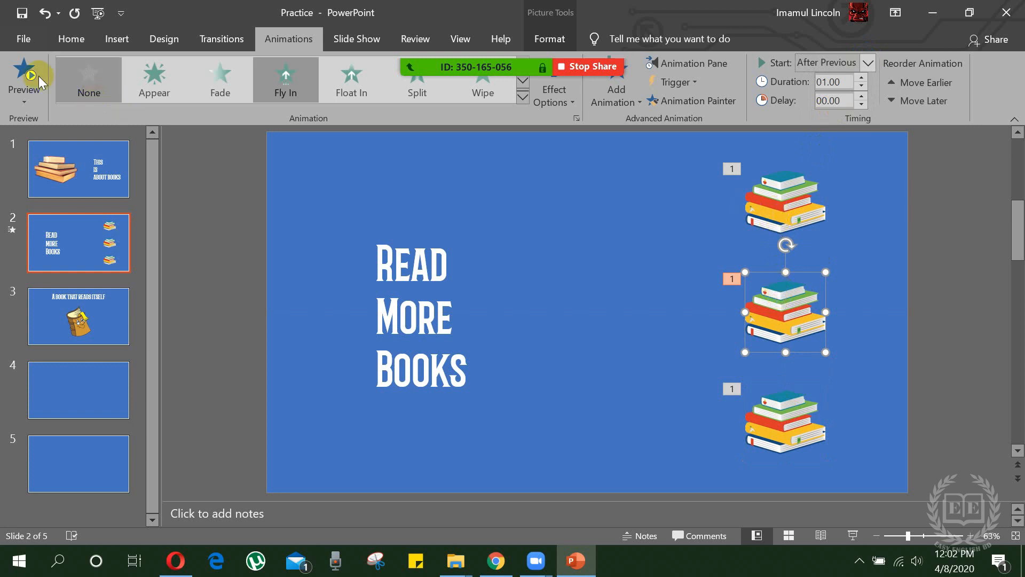
pyautogui.click(21, 72)
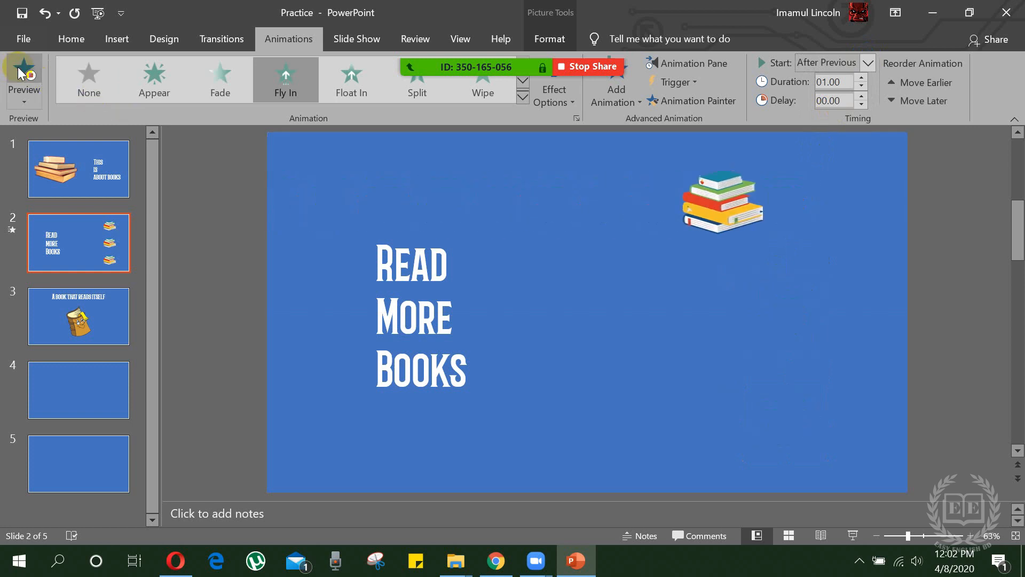
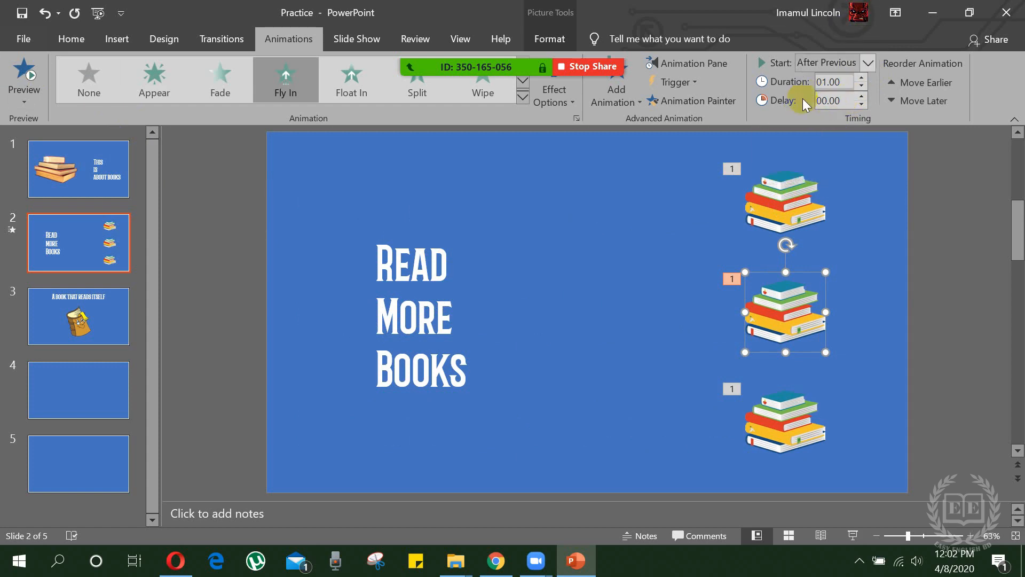
# - Remove the Fly In animations from all three book stacks using the Animation Pane, and close the pane
pyautogui.click(719, 63)
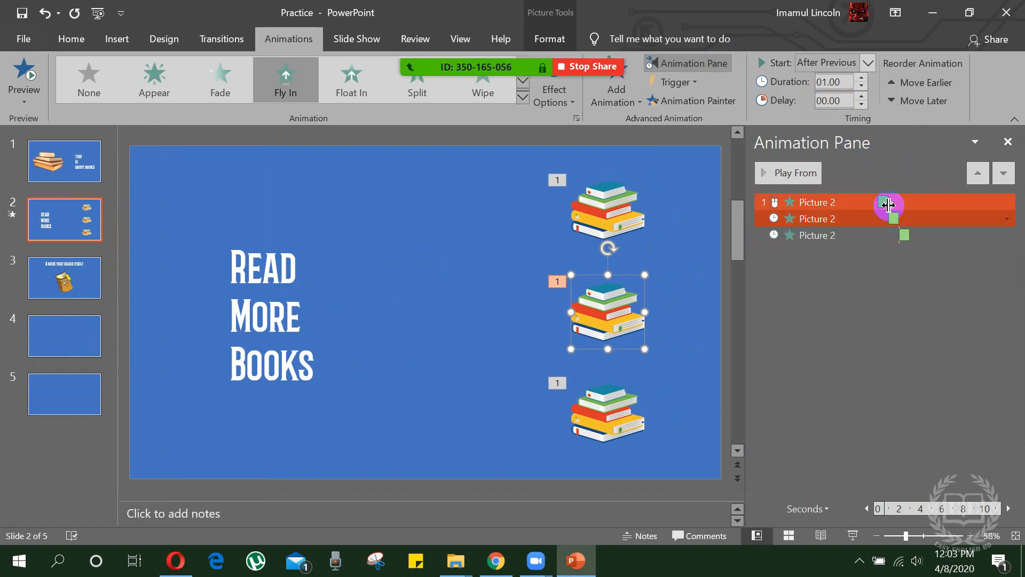
pyautogui.click(1008, 217)
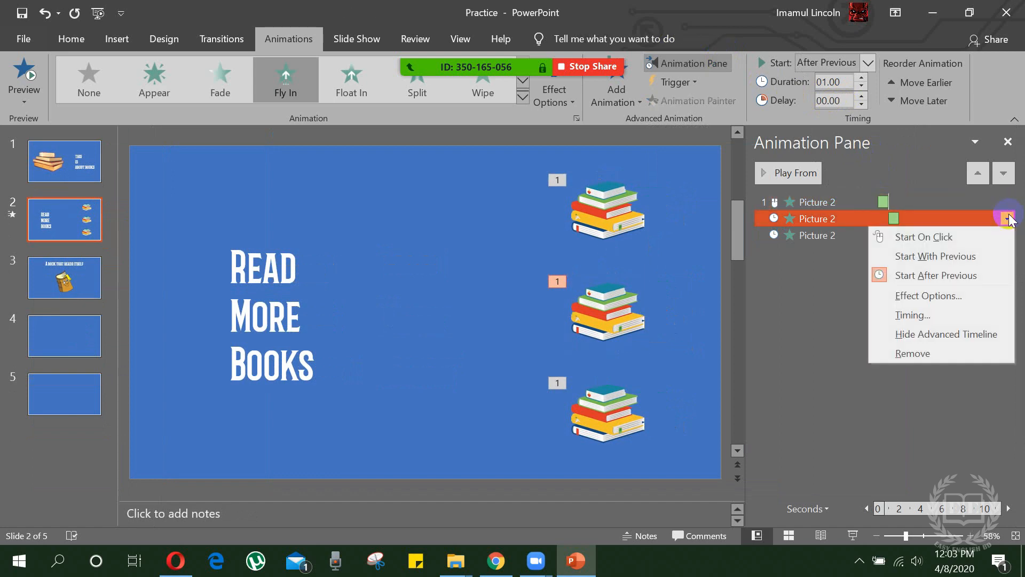
pyautogui.click(912, 353)
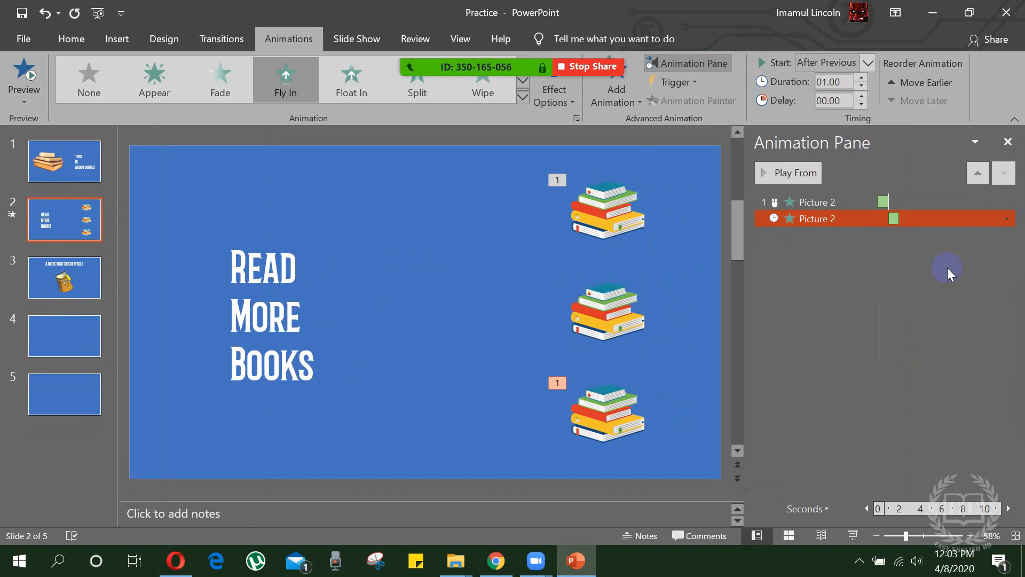
pyautogui.click(1007, 218)
pyautogui.click(925, 352)
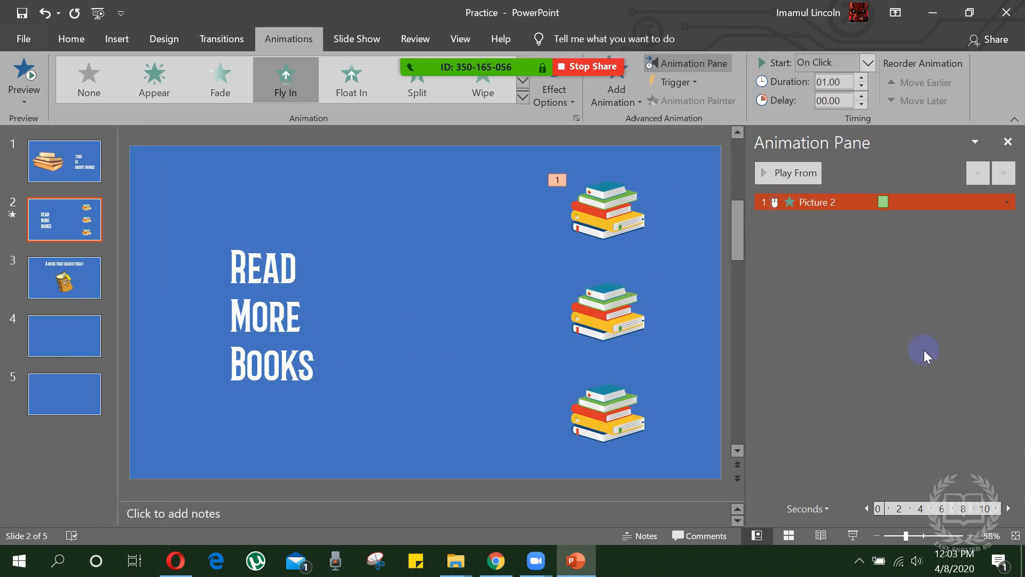
pyautogui.click(1012, 207)
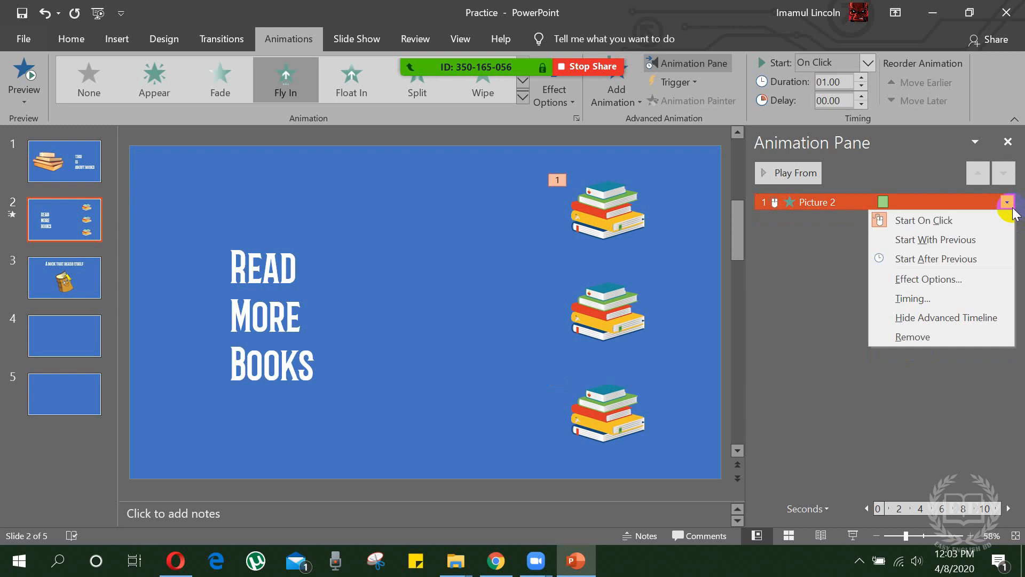
pyautogui.click(933, 335)
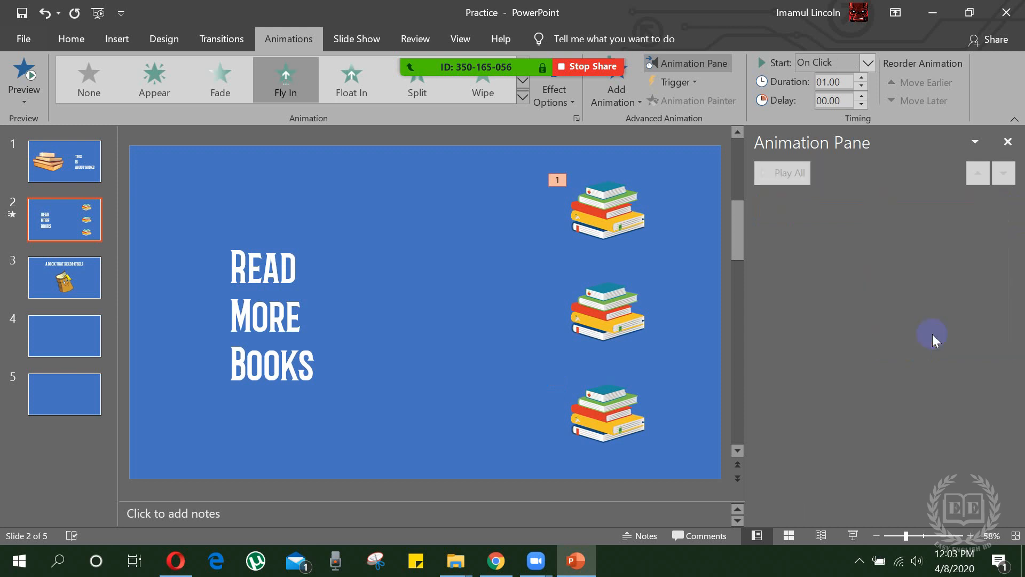
pyautogui.click(1007, 142)
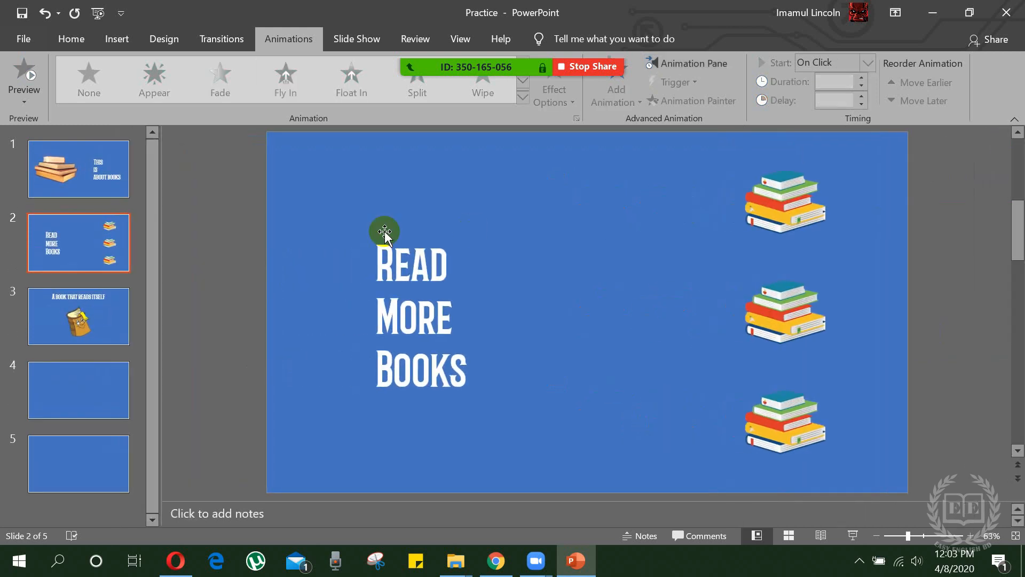
# - Look through the available slide transitions and apply the Curtains transition to slide 2
pyautogui.click(86, 326)
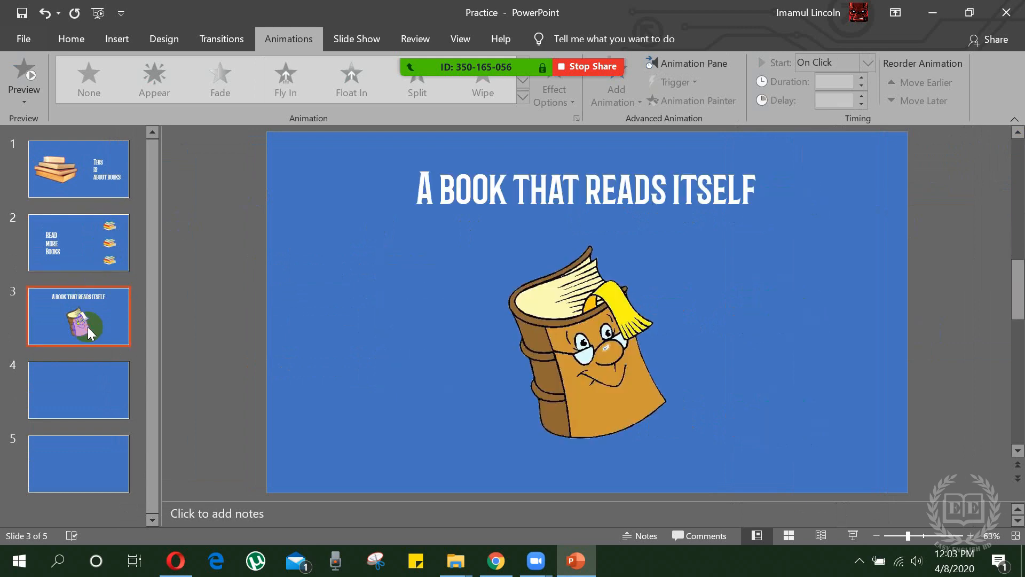
pyautogui.click(102, 244)
pyautogui.click(97, 310)
pyautogui.click(229, 47)
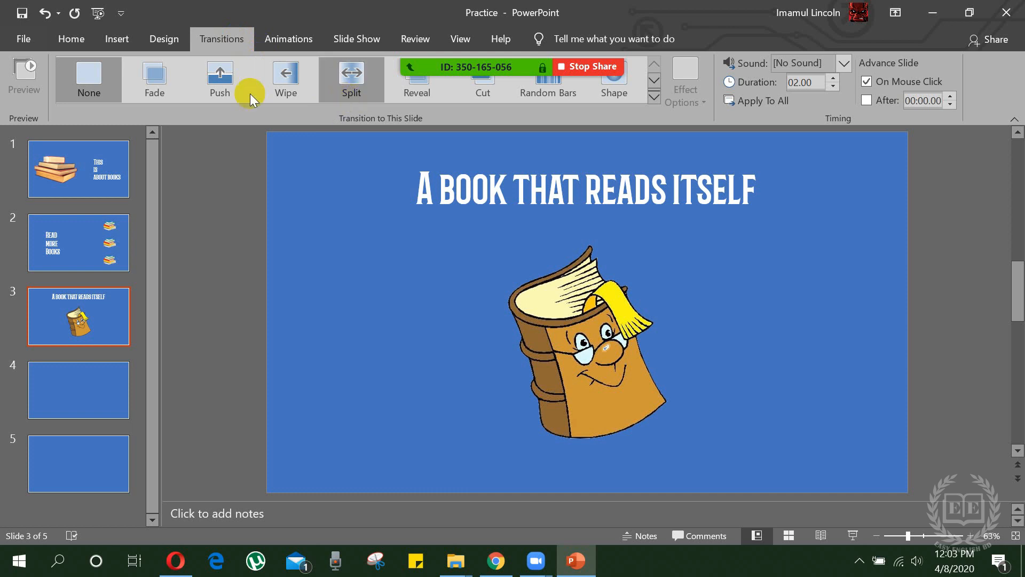
pyautogui.click(654, 80)
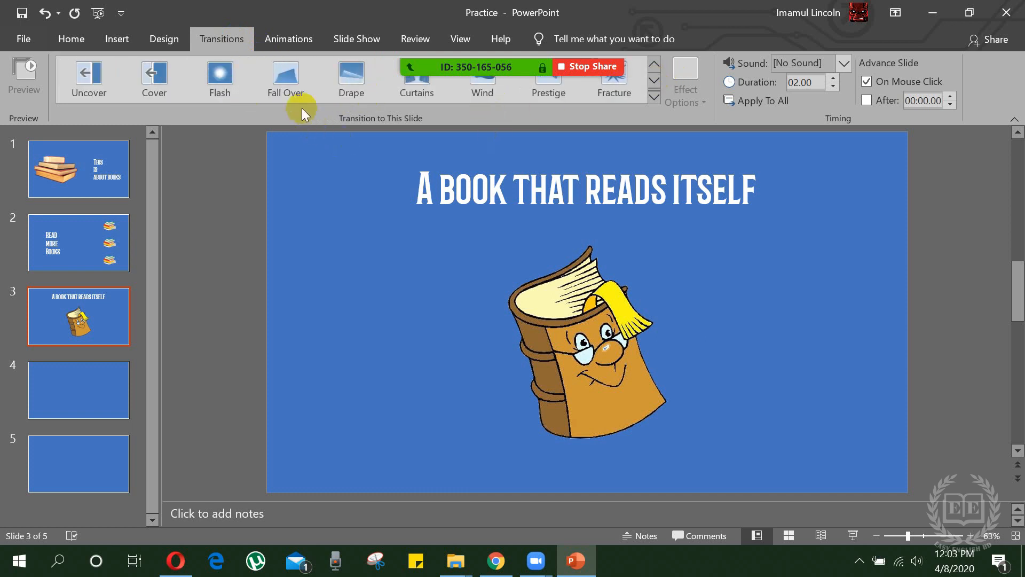
pyautogui.click(299, 91)
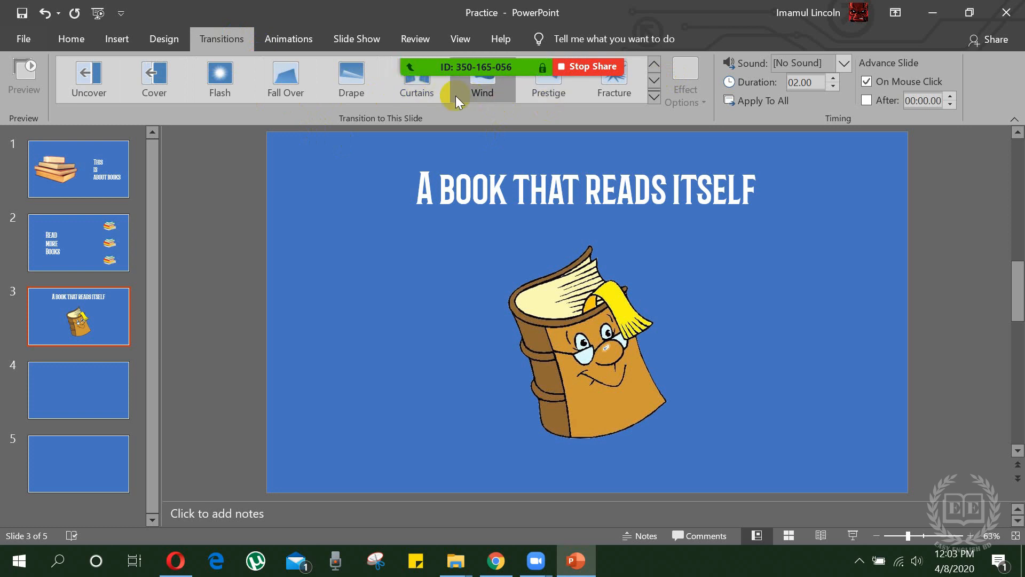
pyautogui.click(100, 251)
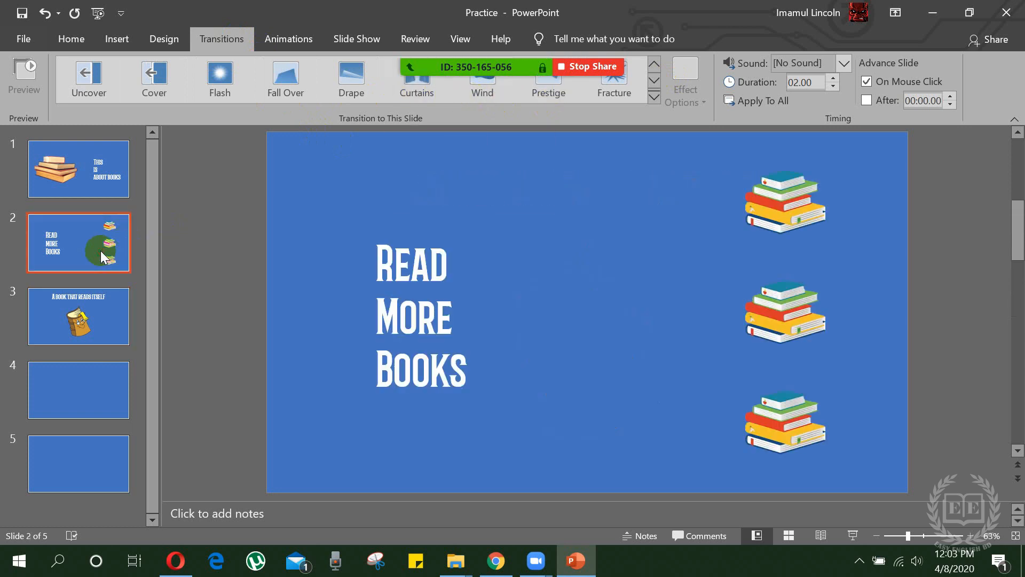
pyautogui.click(404, 85)
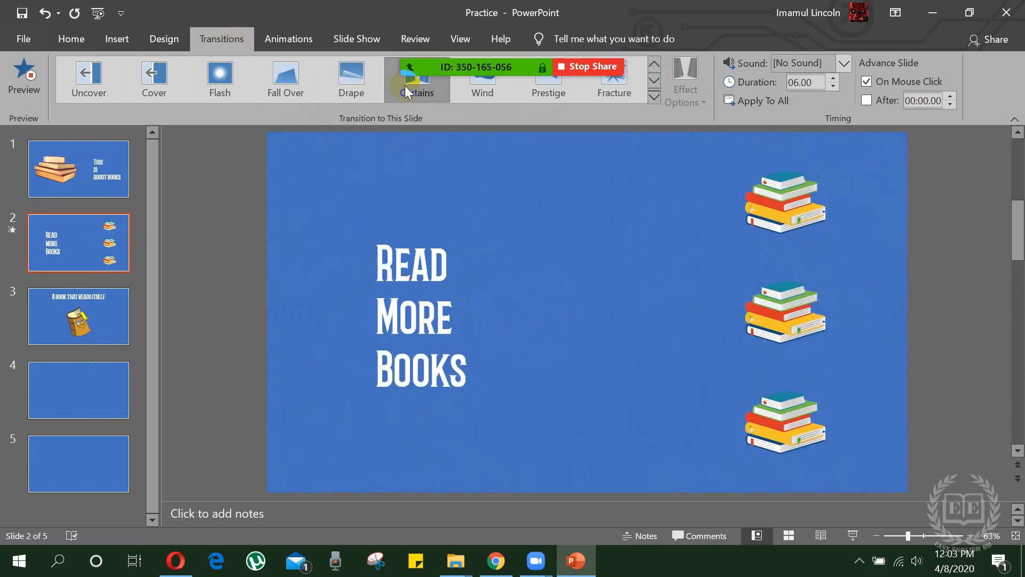
# - Play the slide show from slide 1 through the Curtains transition into slide 2, and exit the show
pyautogui.click(98, 14)
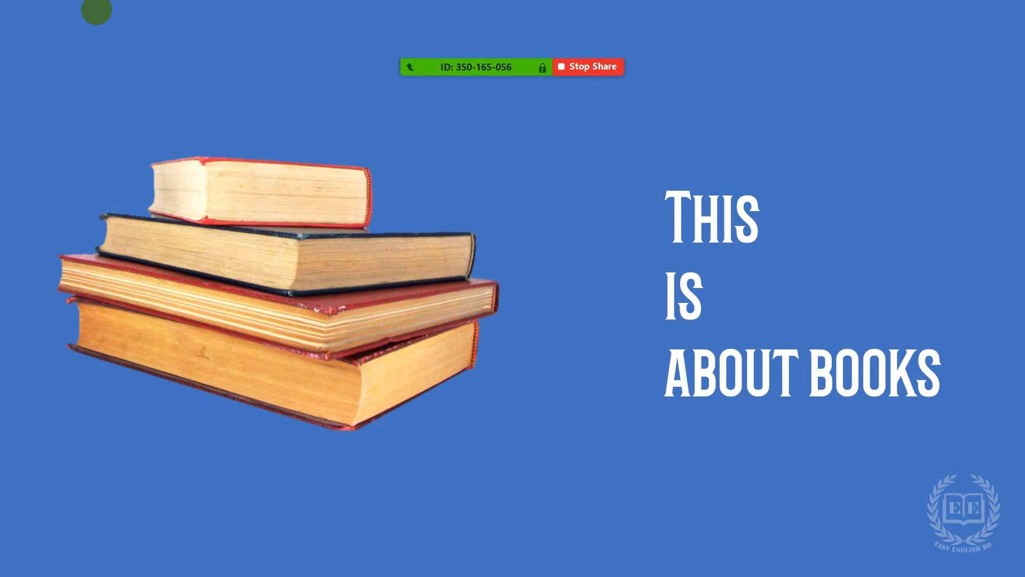
pyautogui.click(97, 9)
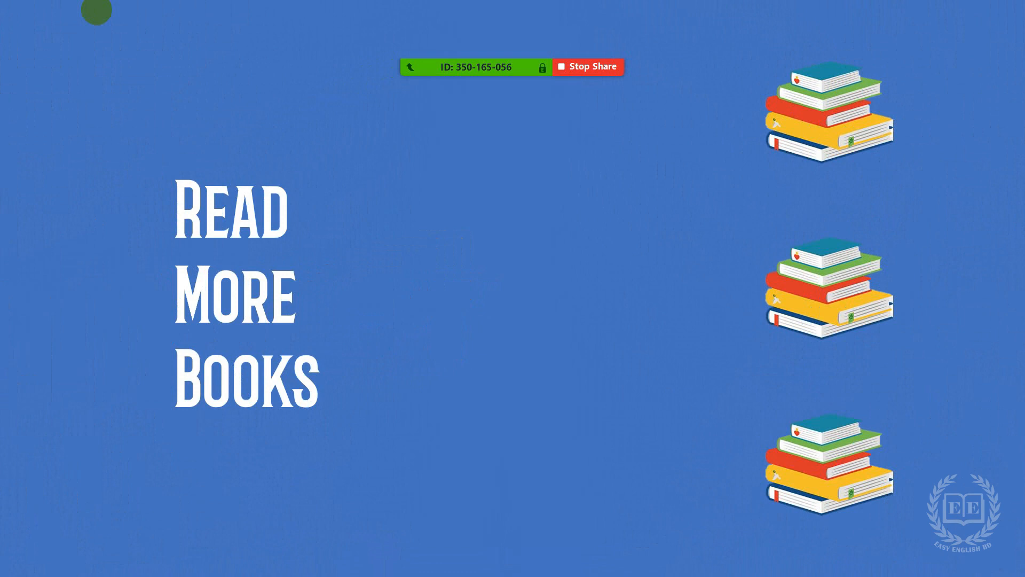
pyautogui.press('Escape')
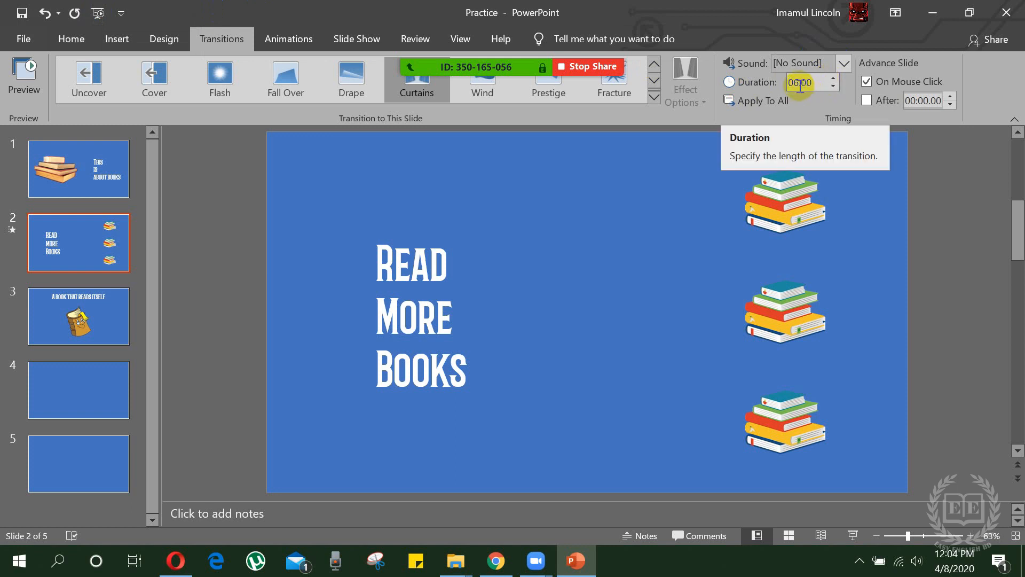
# - Set slide 2's transition duration to 3 seconds, replay the slide show to check it, and exit
pyautogui.click(830, 84)
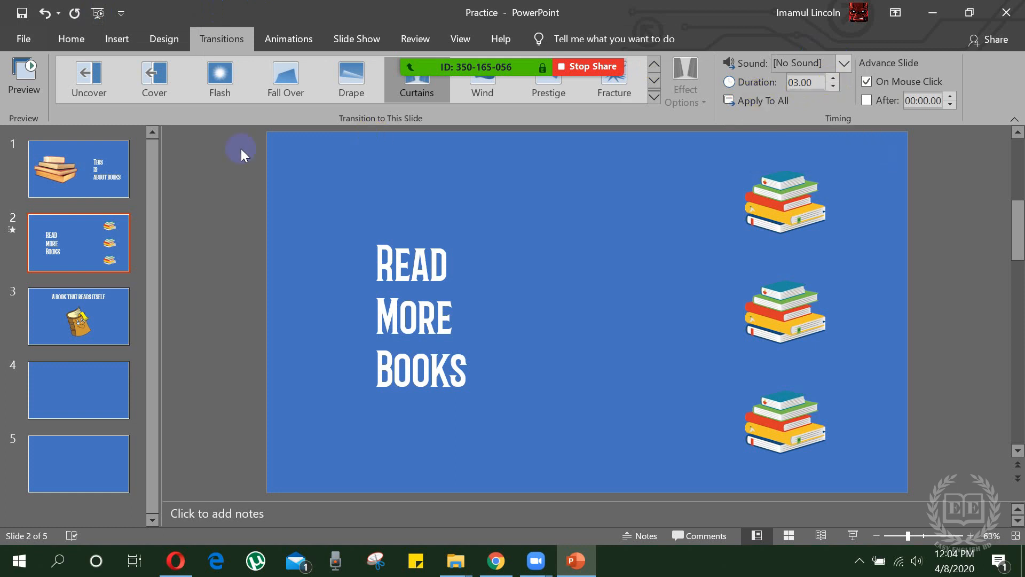
pyautogui.click(97, 13)
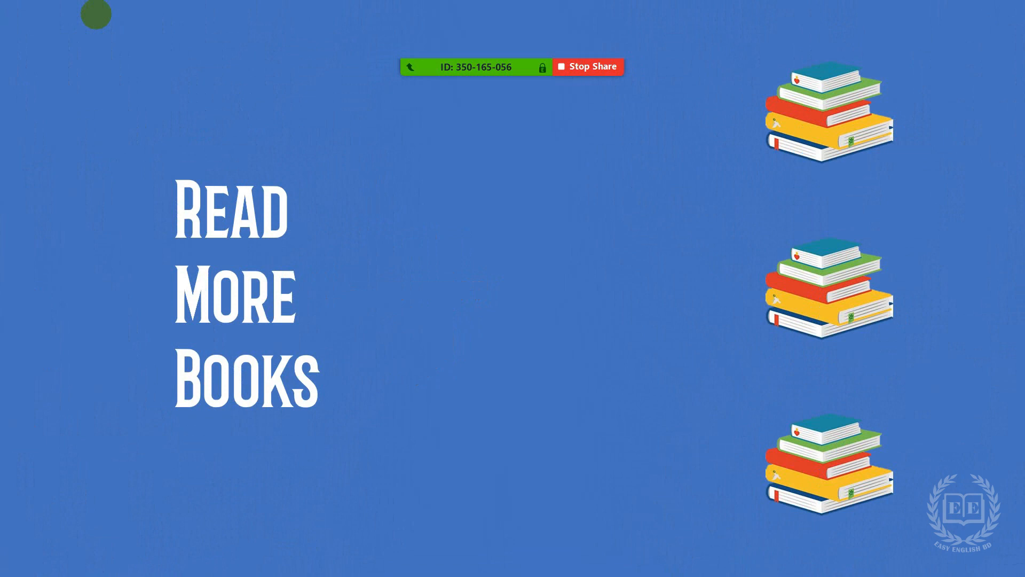
pyautogui.press('Escape')
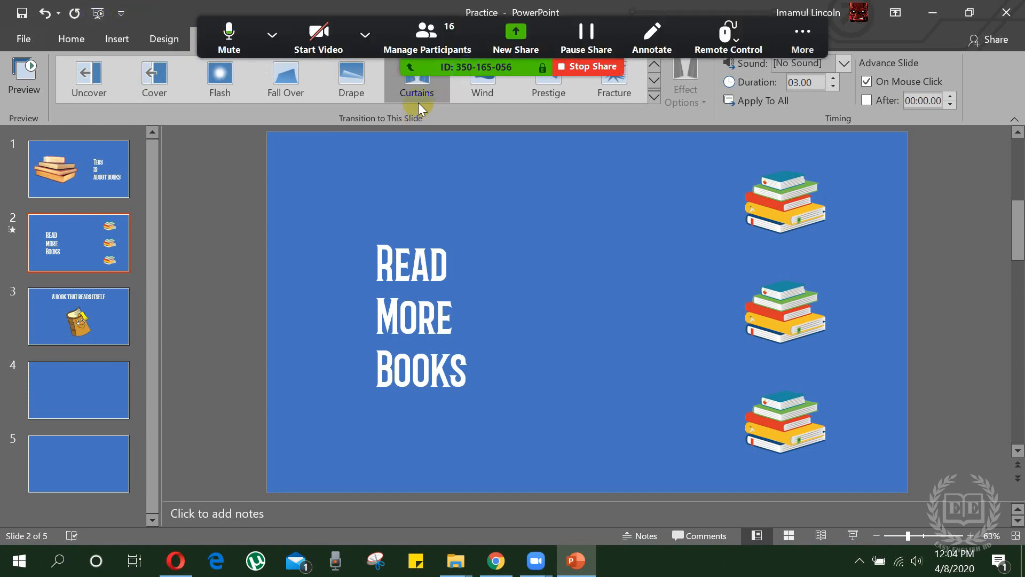
# - Apply the Fracture transition to slide 2, play the slide show from slide 1 into slide 2, and exit
pyautogui.click(635, 91)
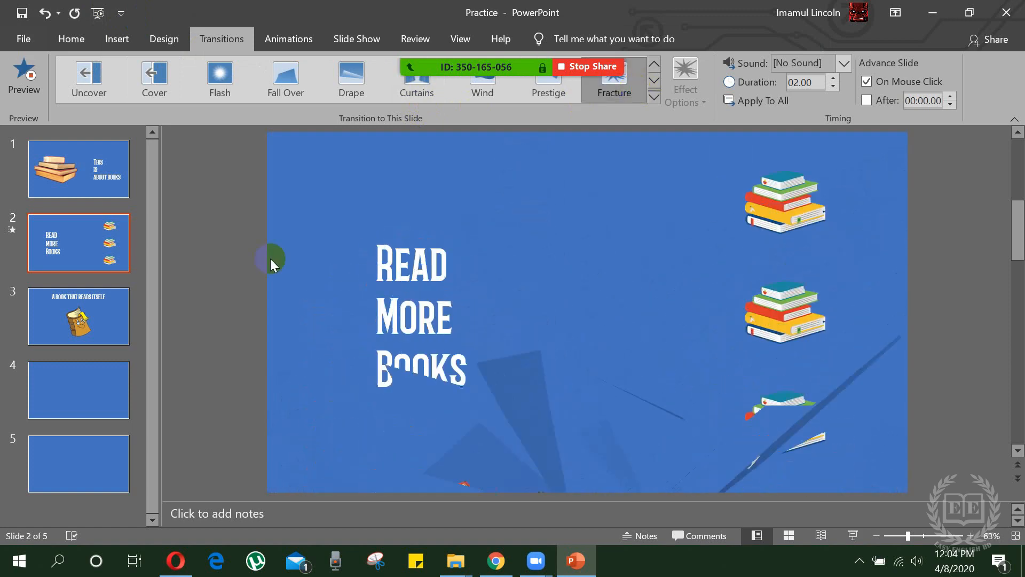
pyautogui.click(99, 20)
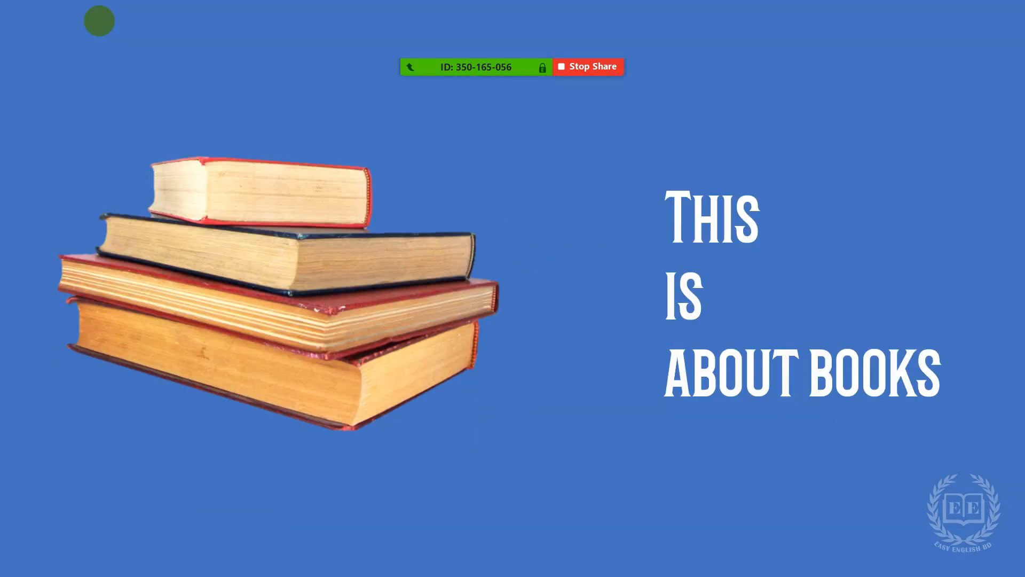
pyautogui.click(99, 20)
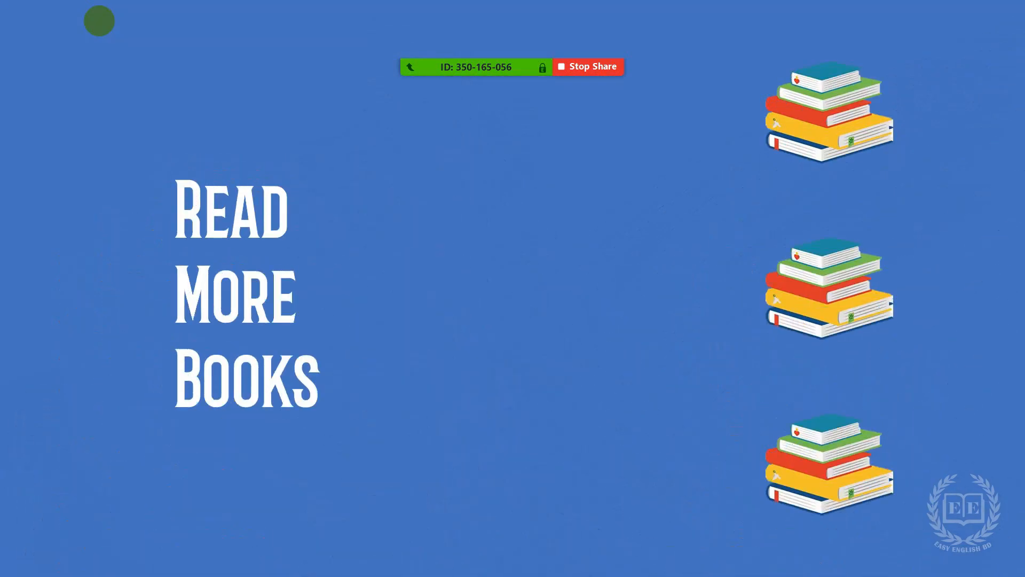
pyautogui.press('Escape')
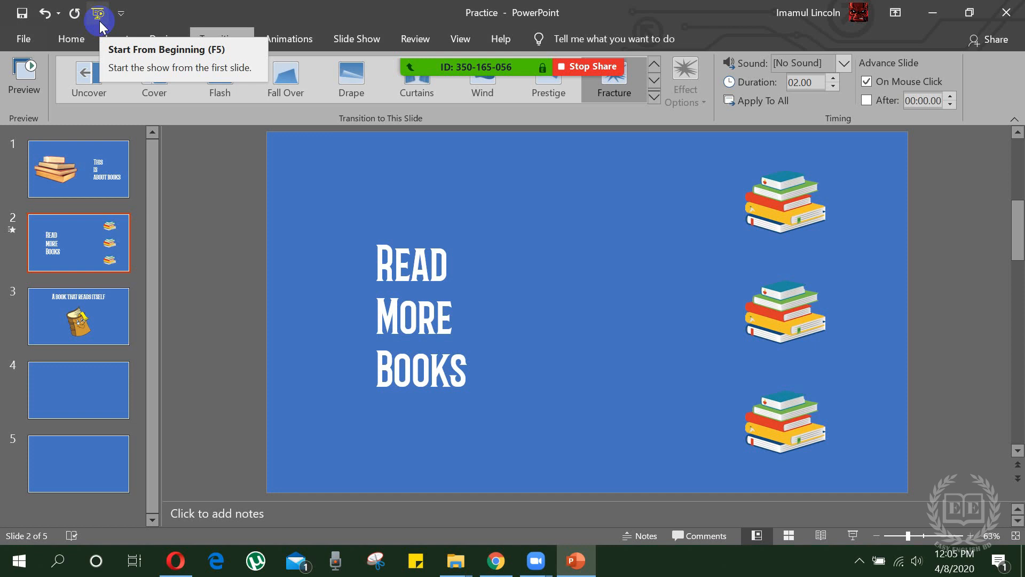
# - Select slide 4, switch to Chrome, and change the Google Images search from "books gif" to "books"
pyautogui.click(96, 394)
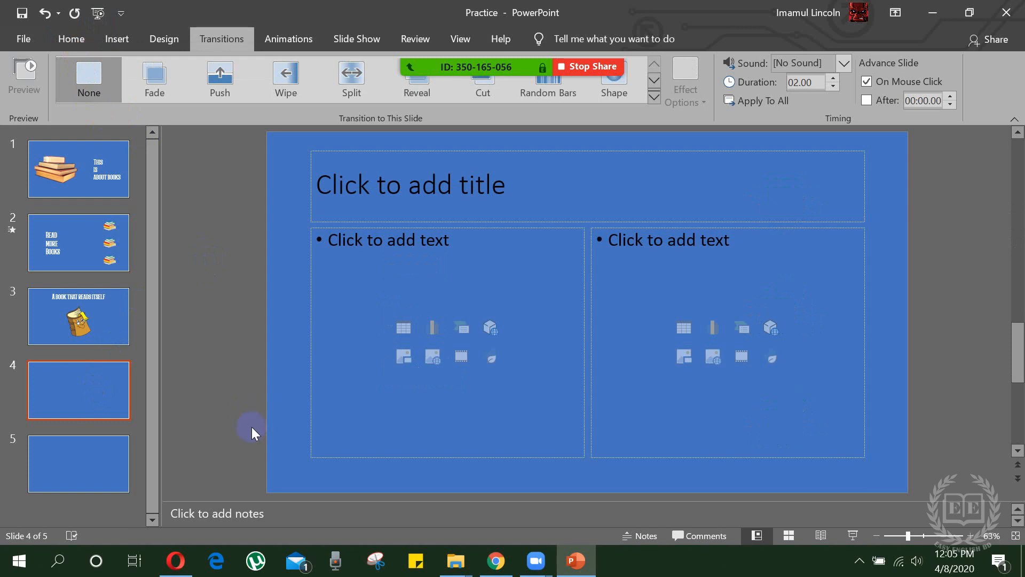
pyautogui.click(489, 560)
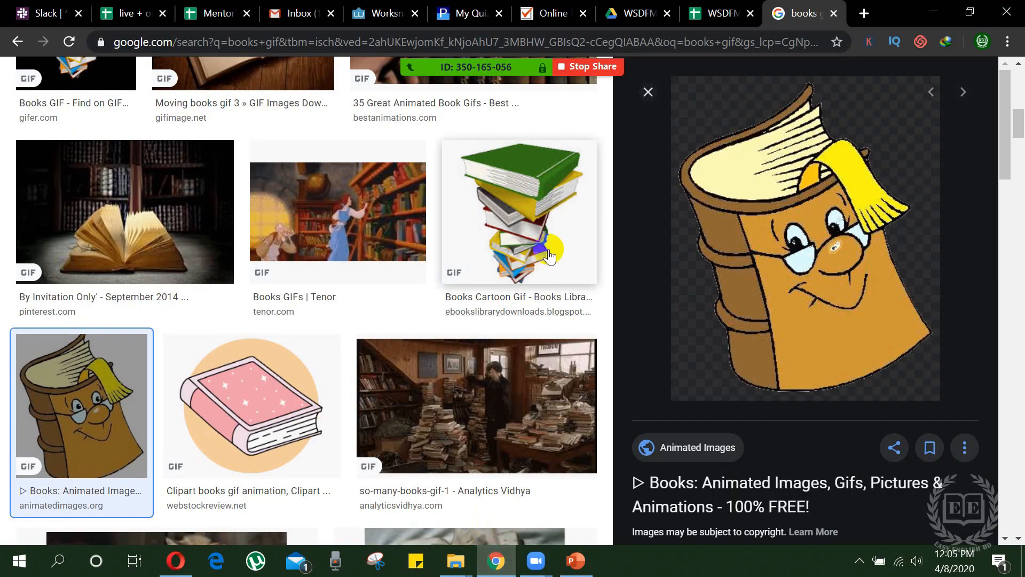
pyautogui.moveTo(1020, 133); pyautogui.dragTo(1019, 85)
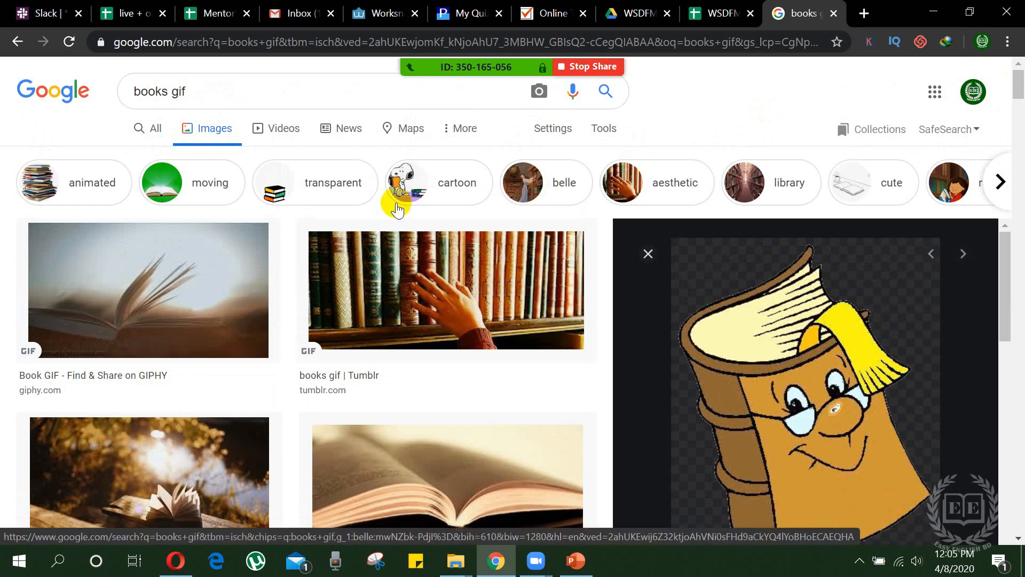
pyautogui.click(214, 92)
pyautogui.doubleClick(178, 92)
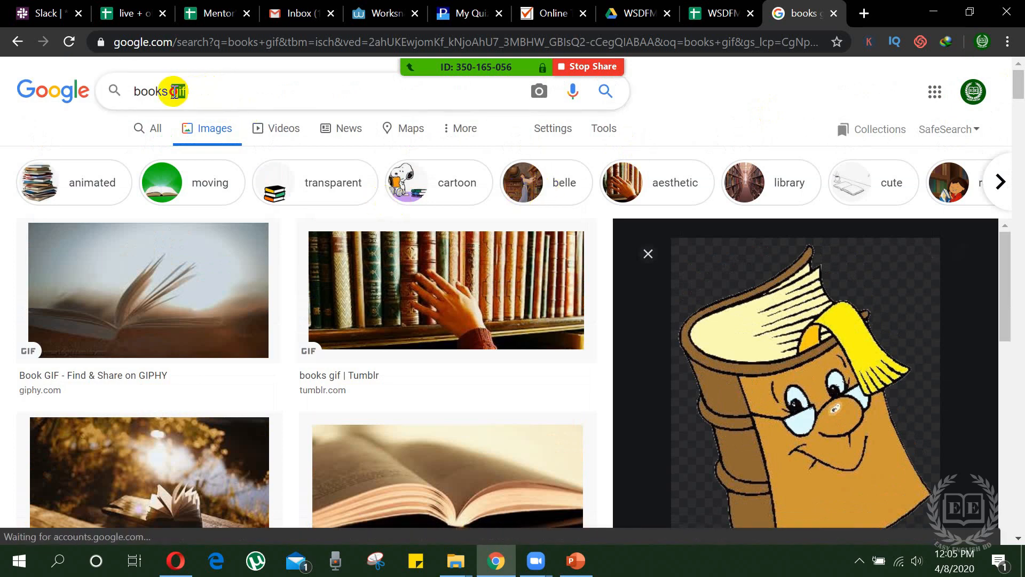
pyautogui.press('BackSpace')
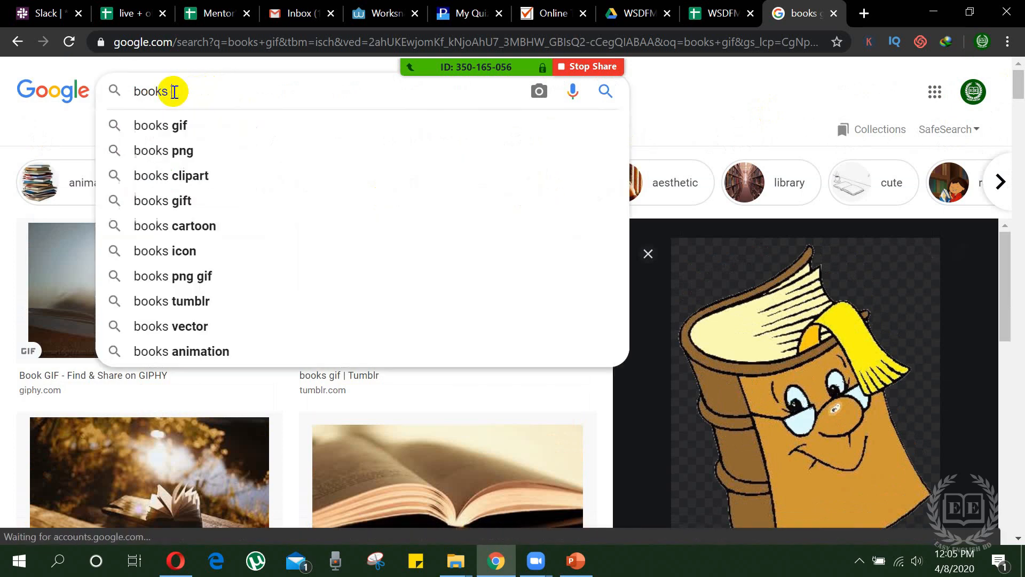
pyautogui.press('Return')
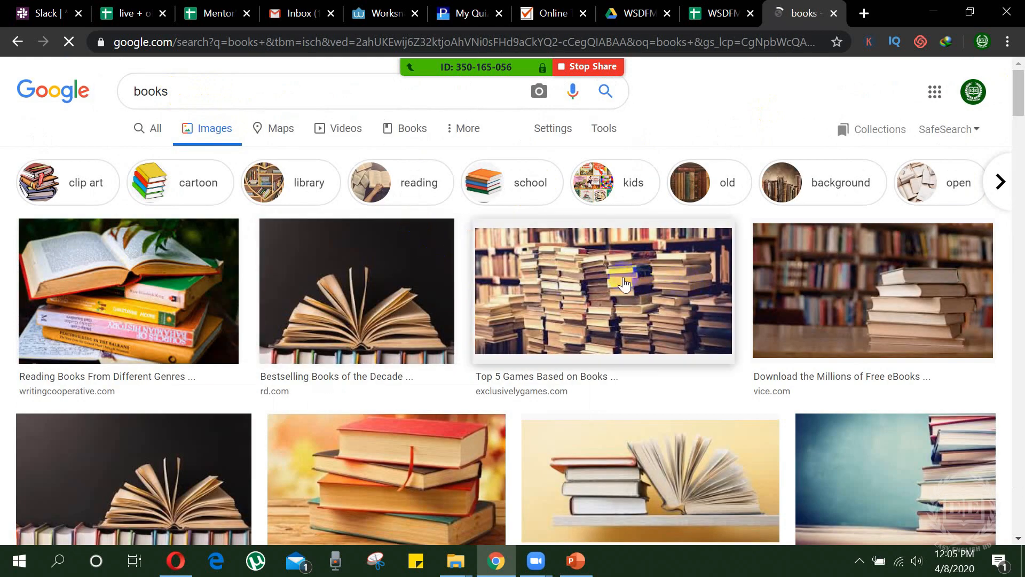
# - Preview and copy the "Top 5 Games Based on Books" image of many book piles
pyautogui.click(604, 288)
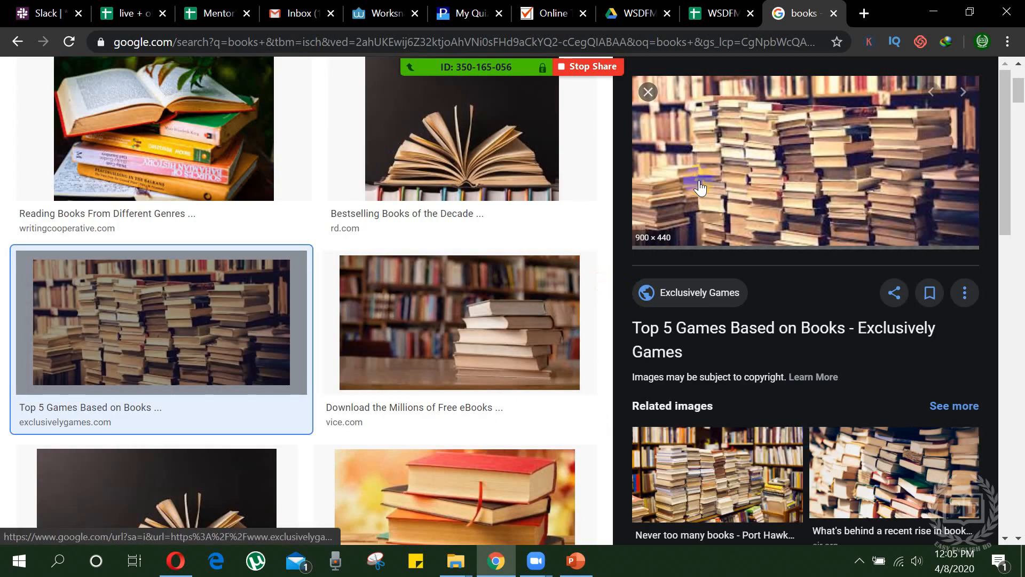
pyautogui.rightClick(700, 182)
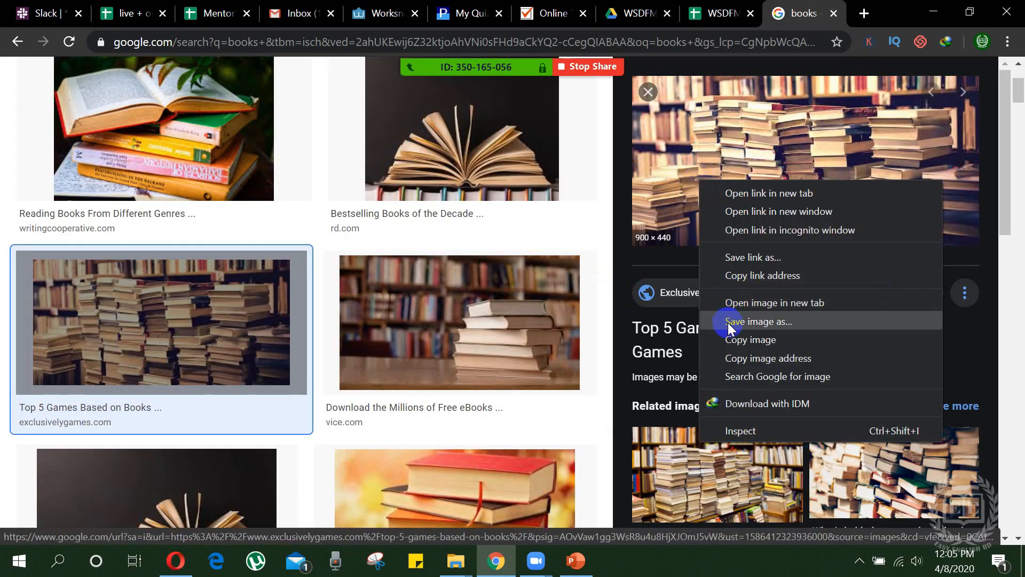
pyautogui.click(728, 339)
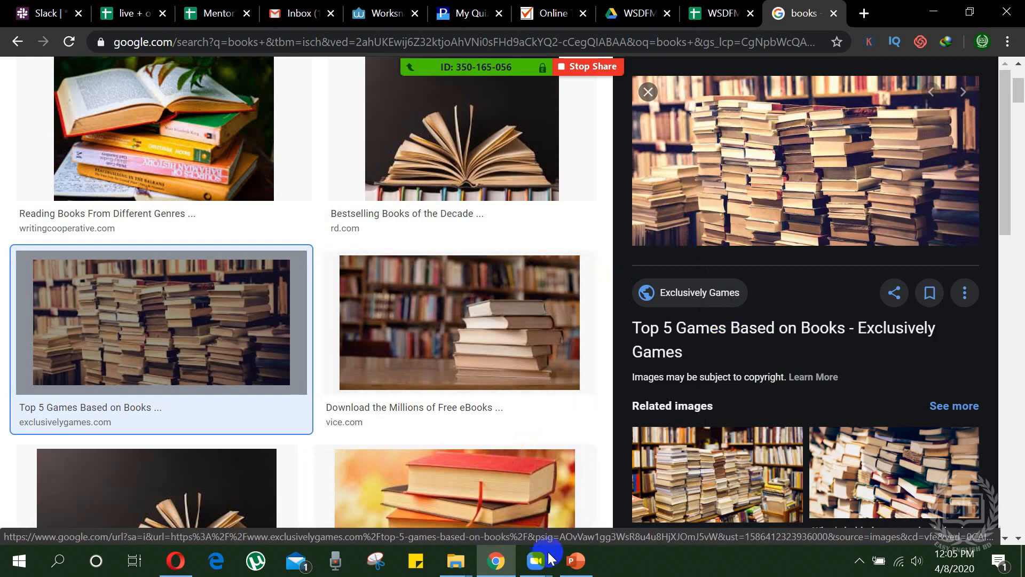
# - Copy the vice.com image of stacked books, paste it onto slide 5 in PowerPoint, and accept the Worksnaps task dialog
pyautogui.click(428, 326)
pyautogui.rightClick(746, 191)
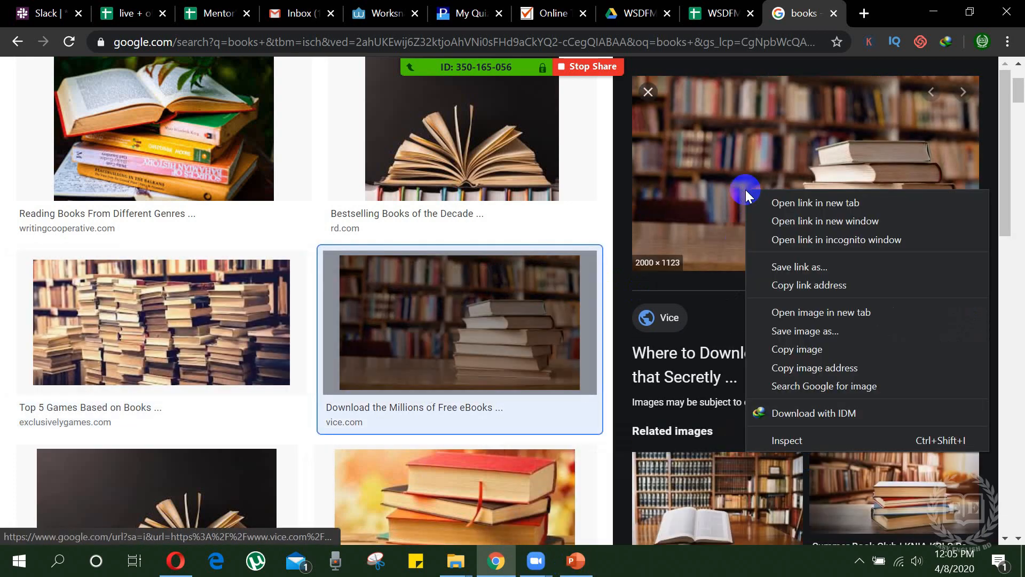
pyautogui.click(783, 348)
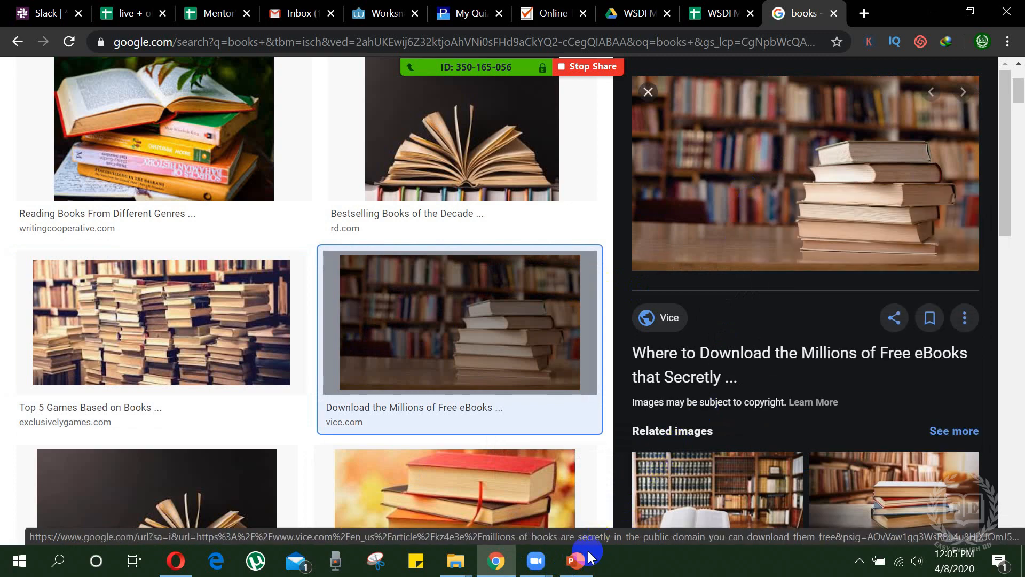
pyautogui.click(575, 561)
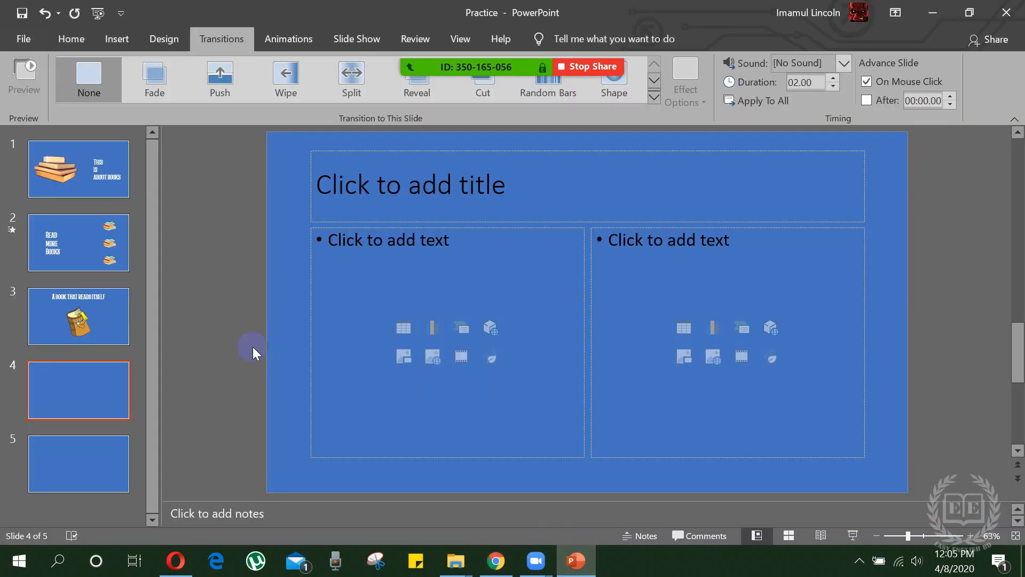
pyautogui.click(125, 455)
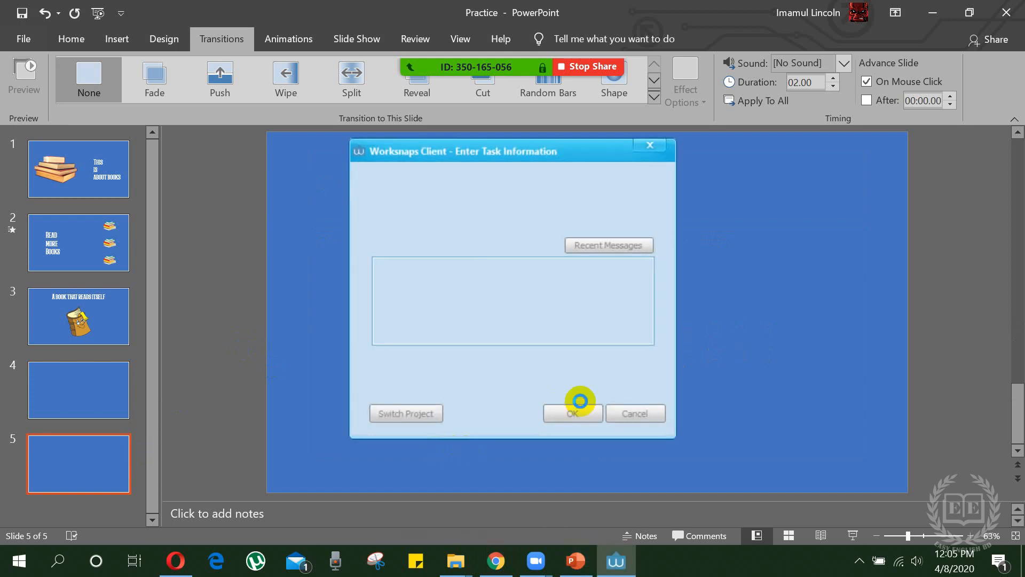
pyautogui.hotkey('ctrl', 'v')
pyautogui.click(572, 412)
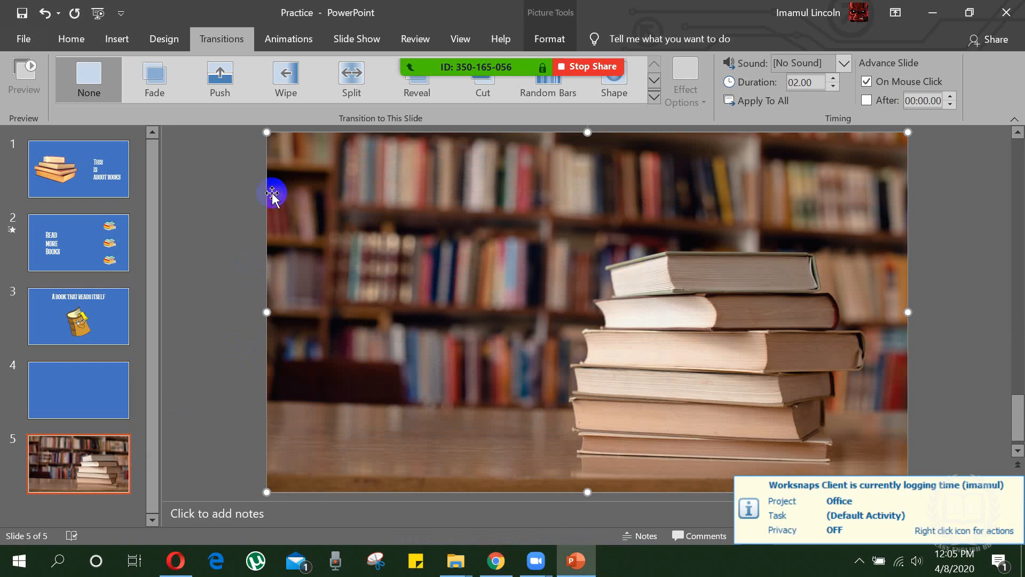
# - Insert a text box over the bookshelves in slide 5's picture with the text "We should all read some books"
pyautogui.click(113, 42)
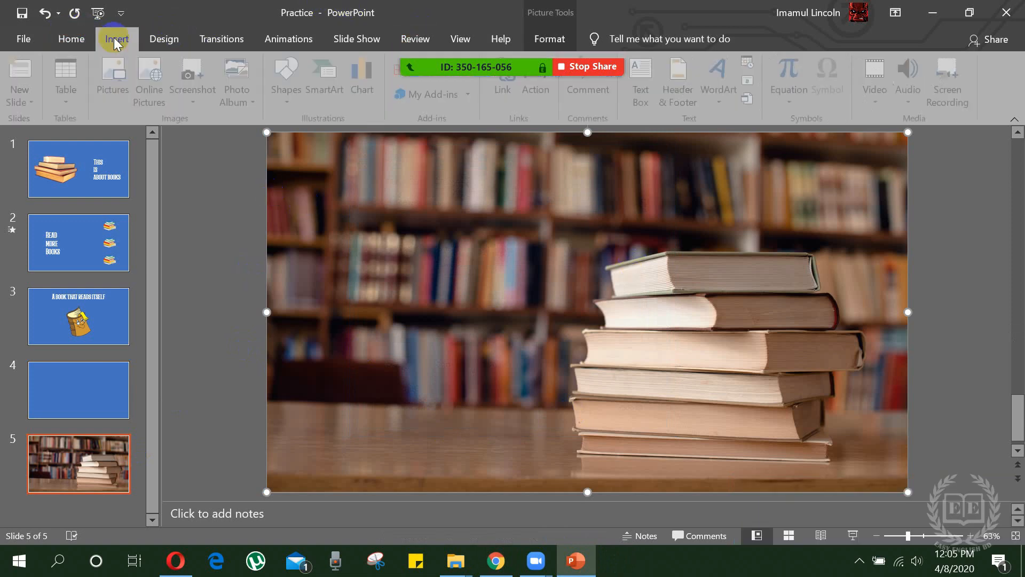
pyautogui.click(639, 92)
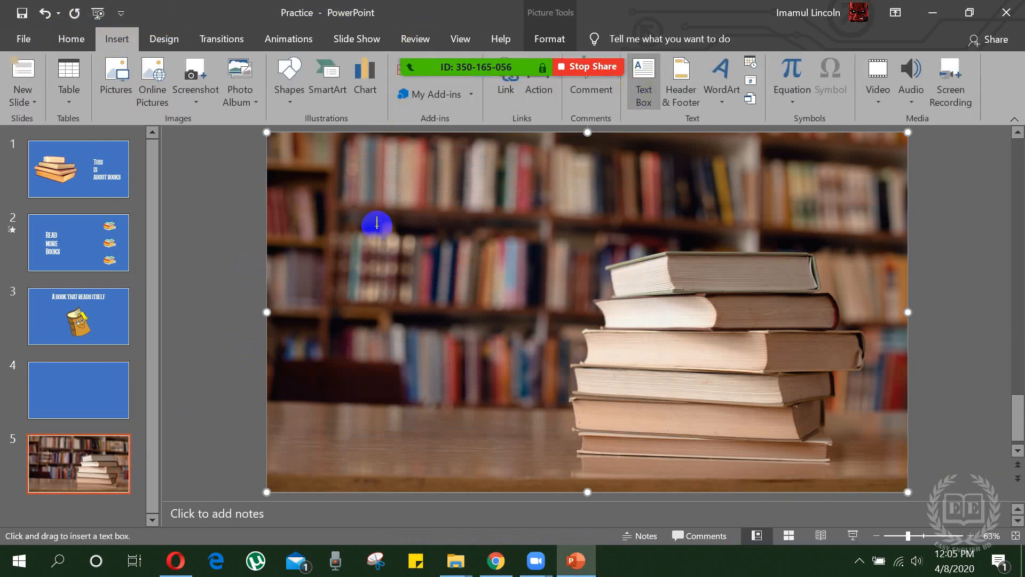
pyautogui.click(377, 225)
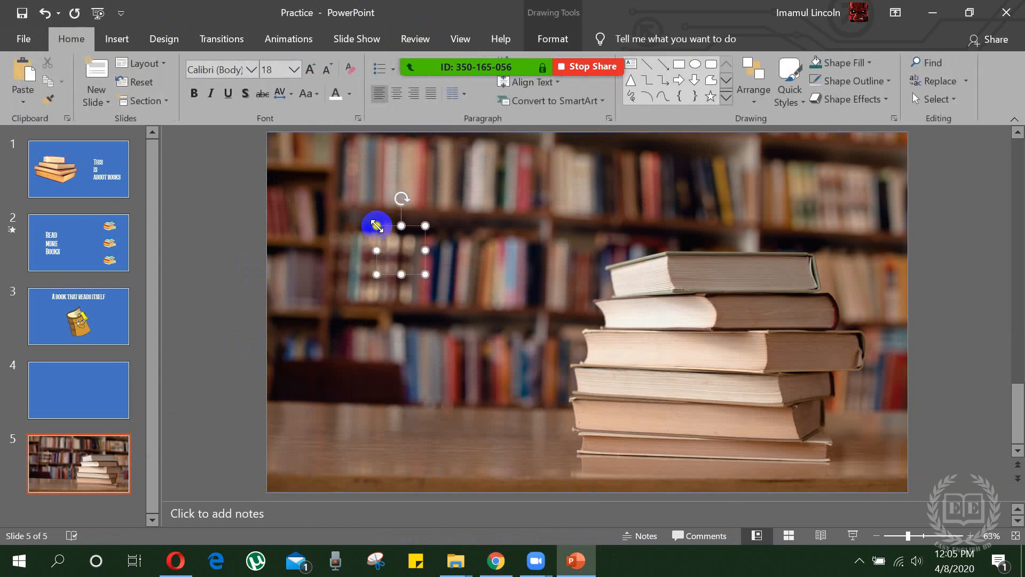
pyautogui.write('We')
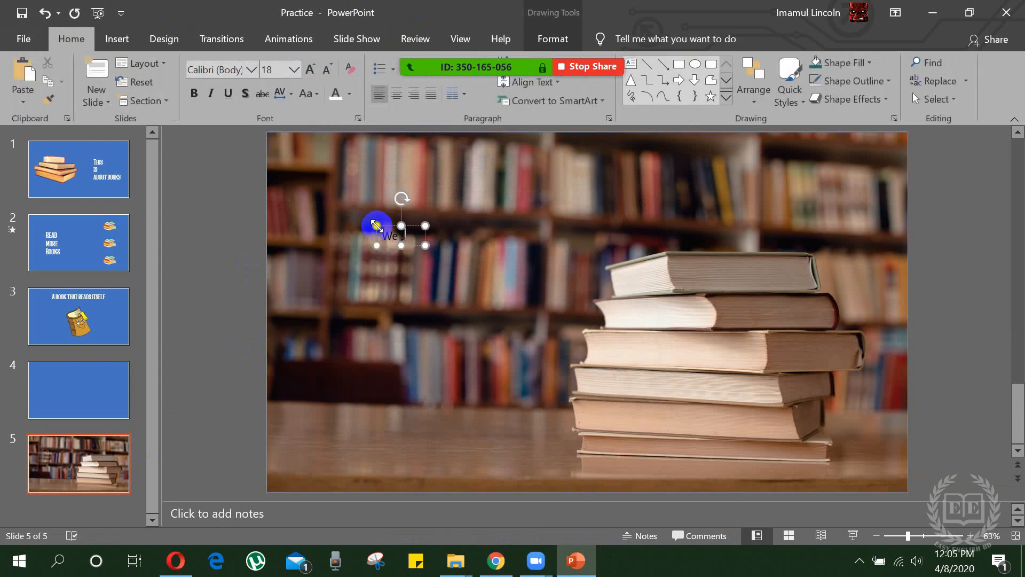
pyautogui.write(' should a')
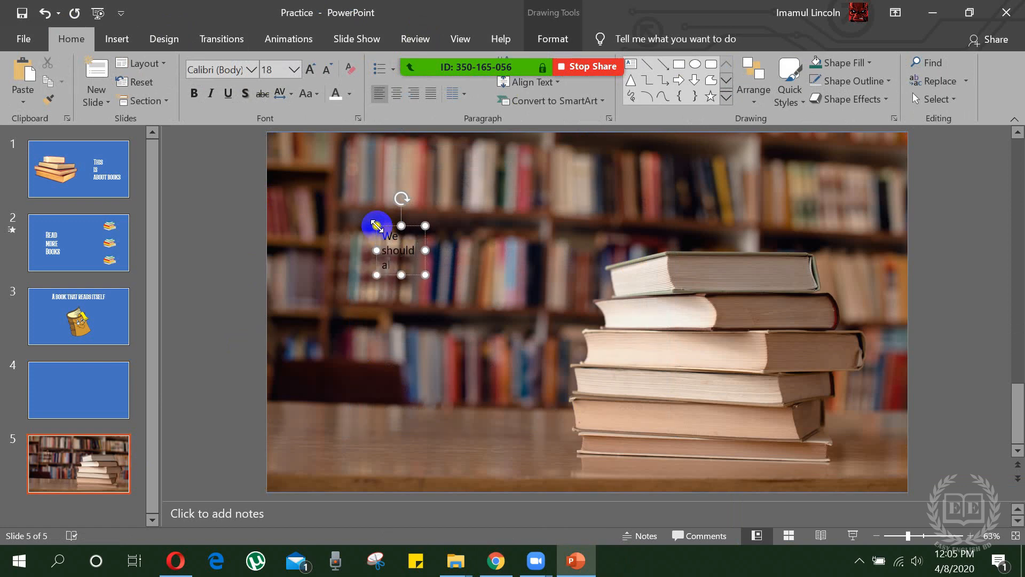
pyautogui.write('ll read some books')
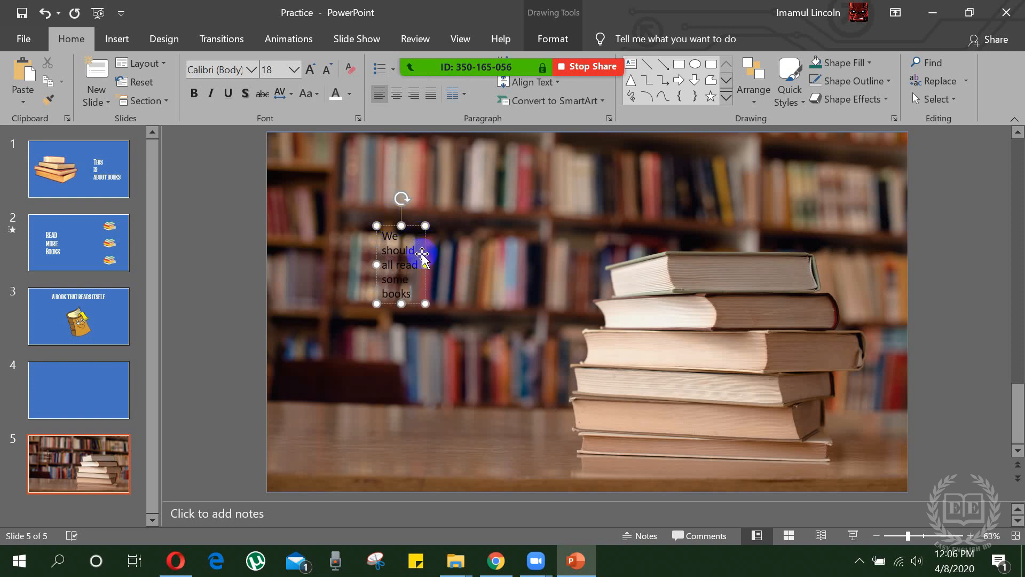
# - Make the text in slide 5's text box white and set its font to Barbaro
pyautogui.click(414, 226)
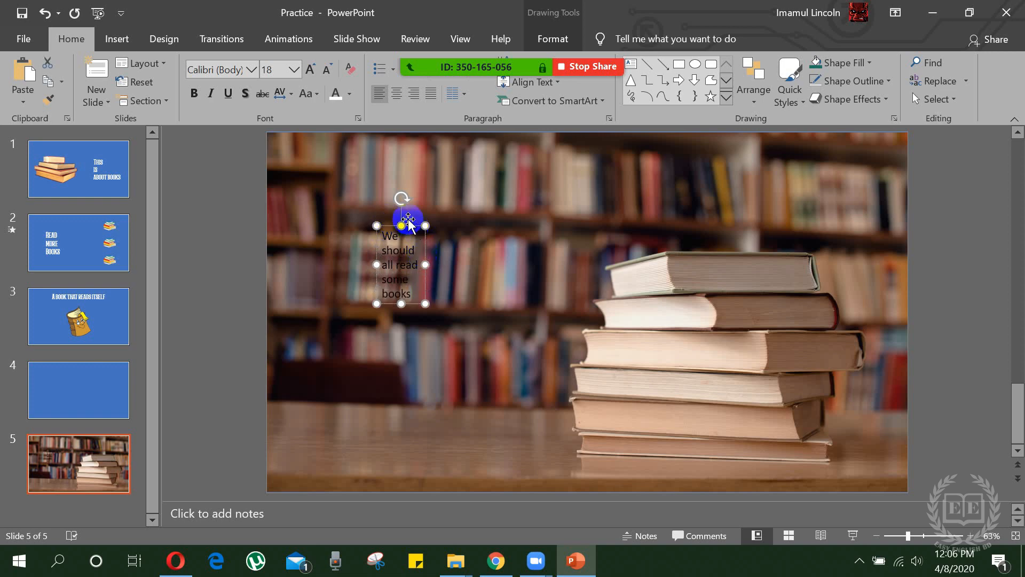
pyautogui.click(337, 94)
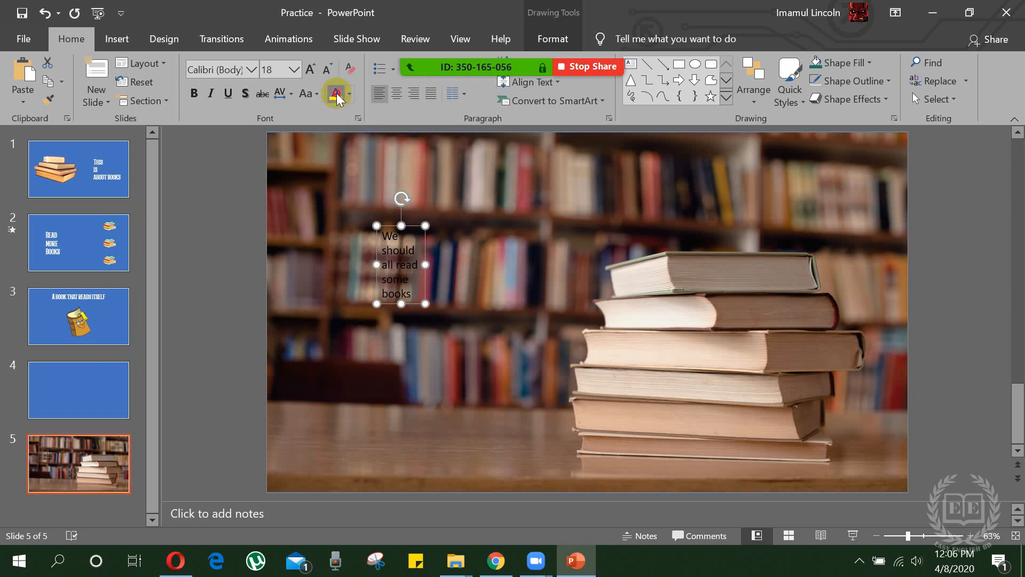
pyautogui.click(250, 69)
pyautogui.click(230, 166)
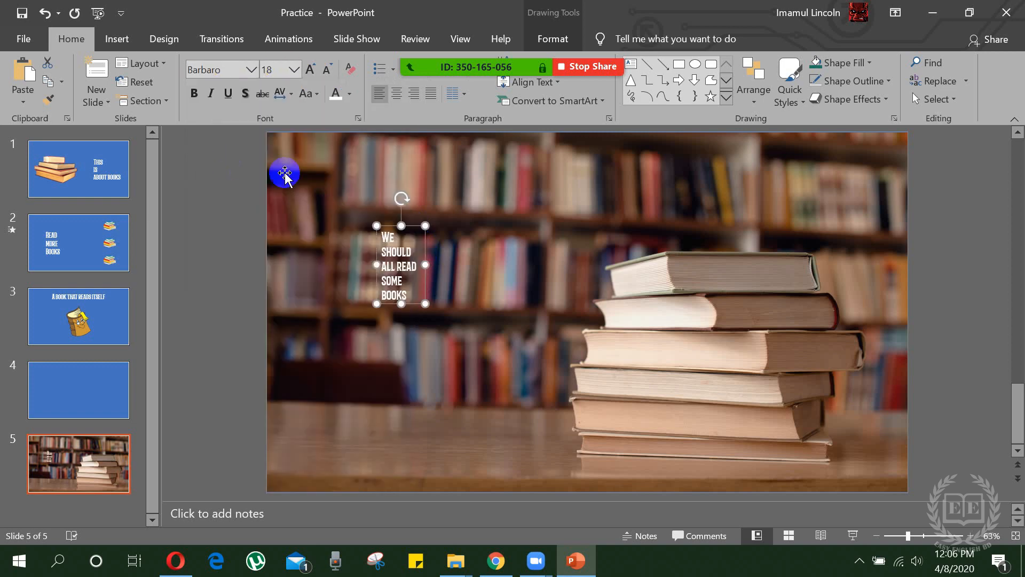
# - Try font size 88 on slide 5's text, set it to 40 instead, and widen the text box toward the book stack
pyautogui.click(294, 69)
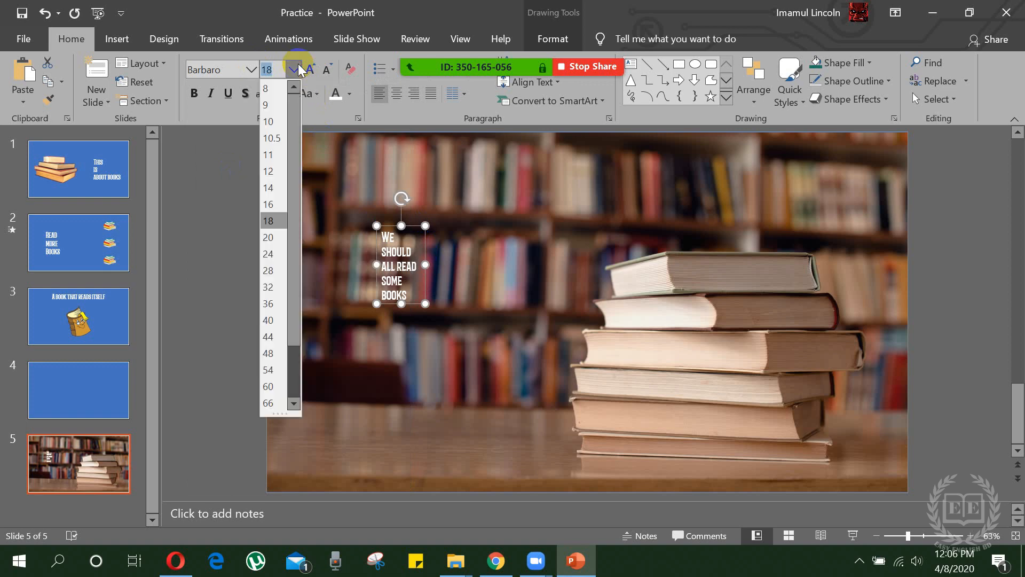
pyautogui.moveTo(299, 326); pyautogui.dragTo(295, 384)
pyautogui.click(268, 386)
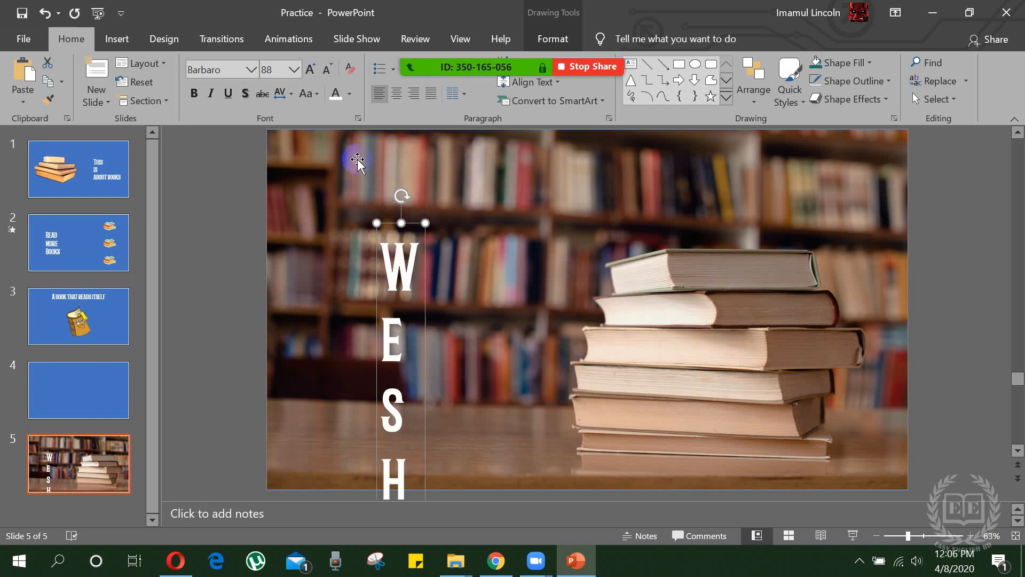
pyautogui.click(293, 70)
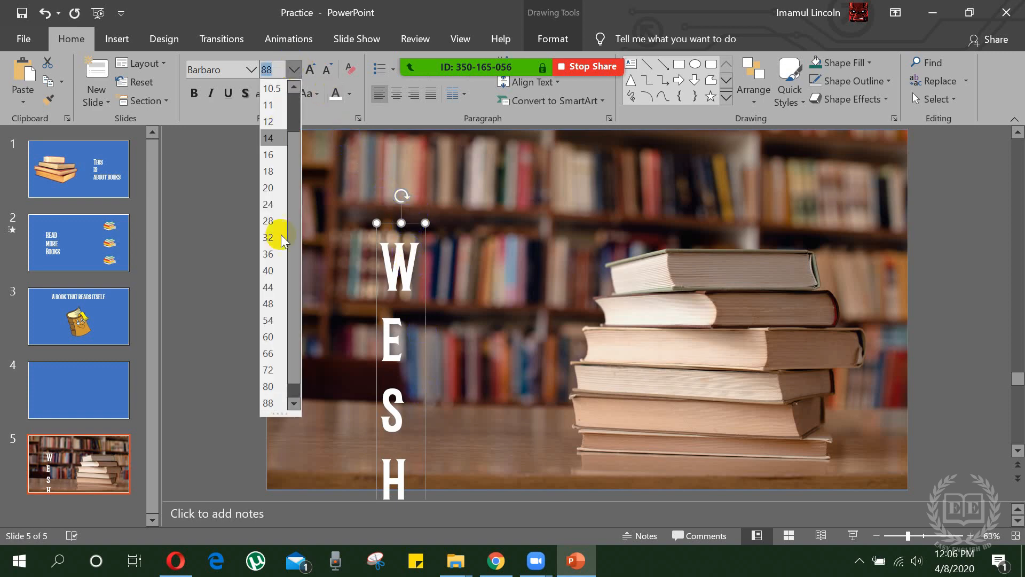
pyautogui.click(270, 267)
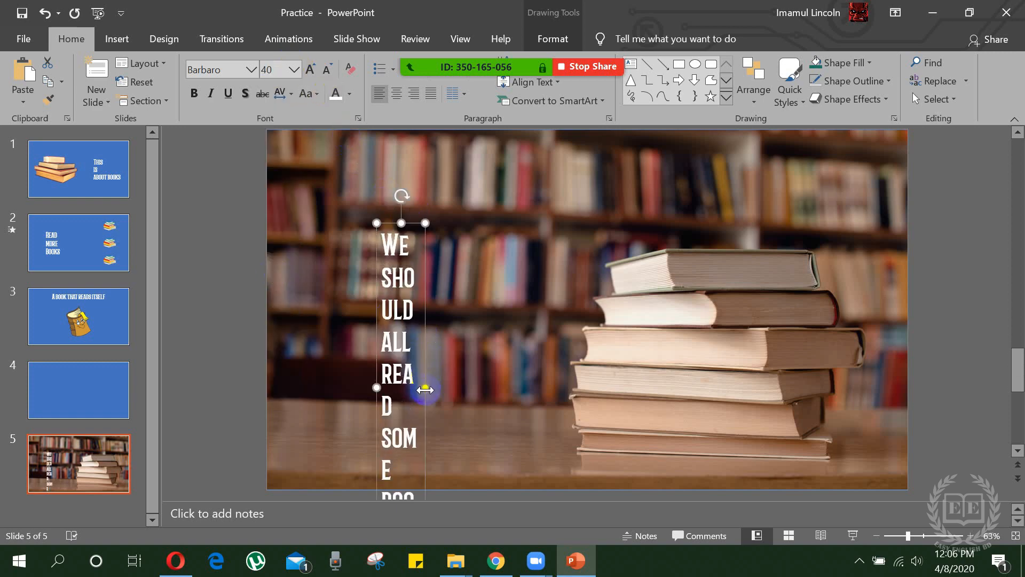
pyautogui.moveTo(425, 387); pyautogui.dragTo(552, 351)
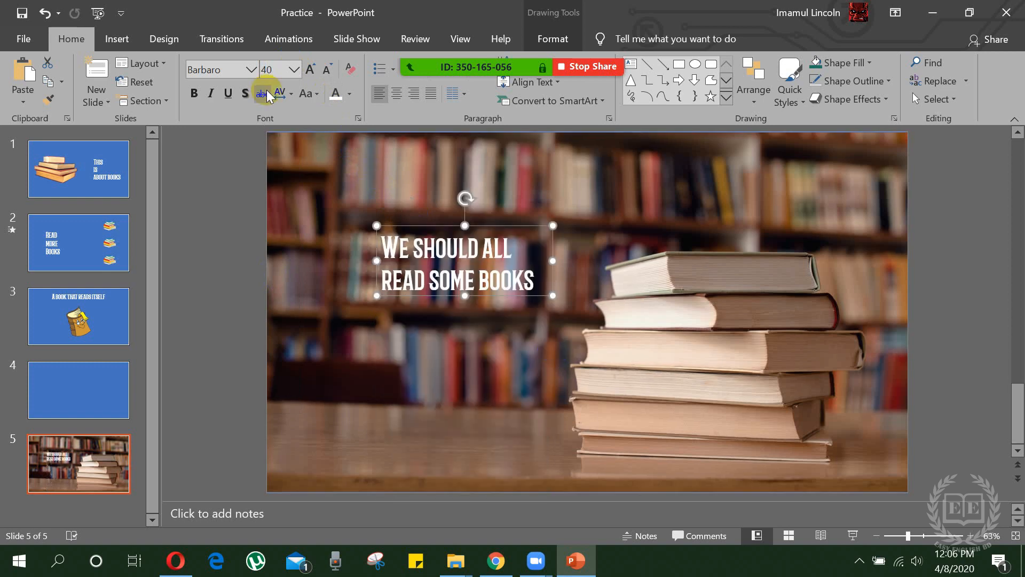
# - Enlarge slide 5's text to size 66 and extend the text box toward the slide's outer edge
pyautogui.click(310, 69)
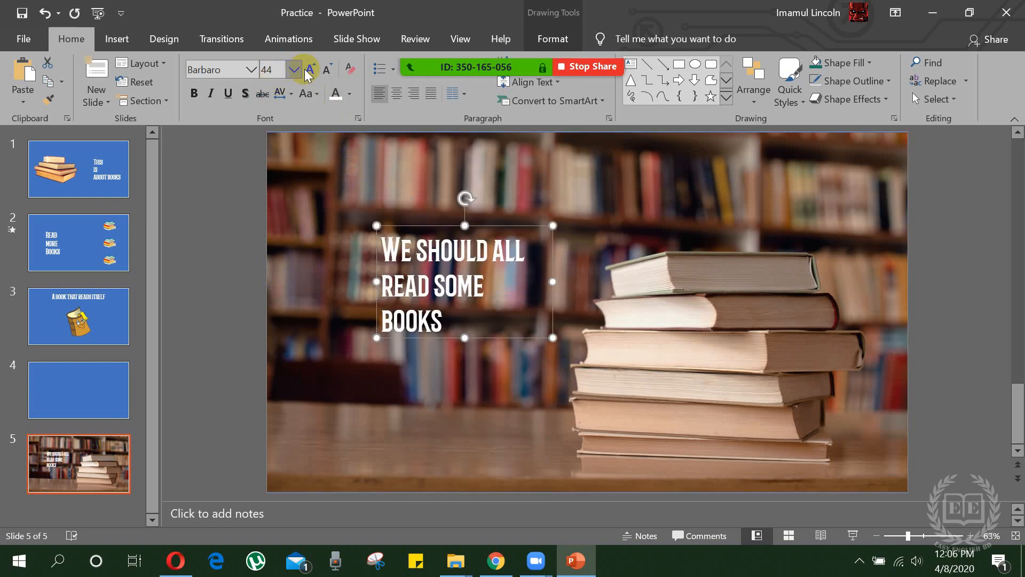
pyautogui.click(293, 69)
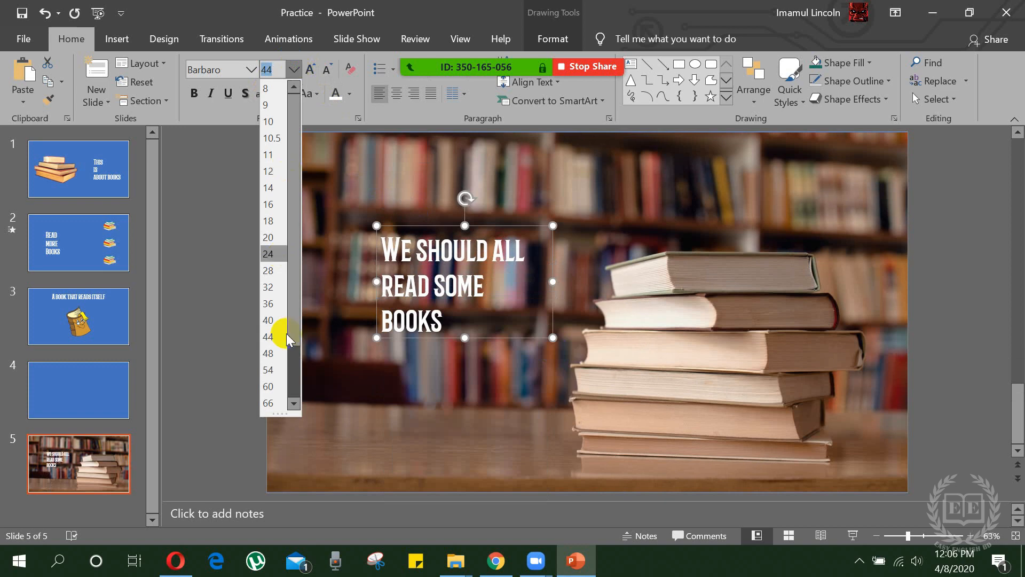
pyautogui.click(269, 403)
pyautogui.moveTo(374, 328); pyautogui.dragTo(310, 309)
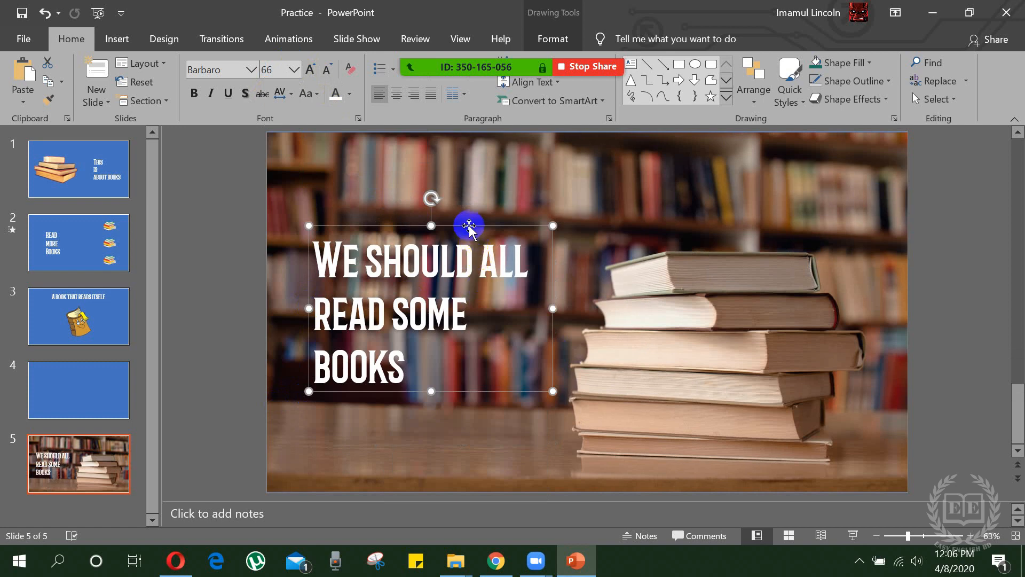
# - Move slide 5's text box down so its last line sits over the wooden table beside the book stack
pyautogui.moveTo(469, 225); pyautogui.dragTo(474, 288)
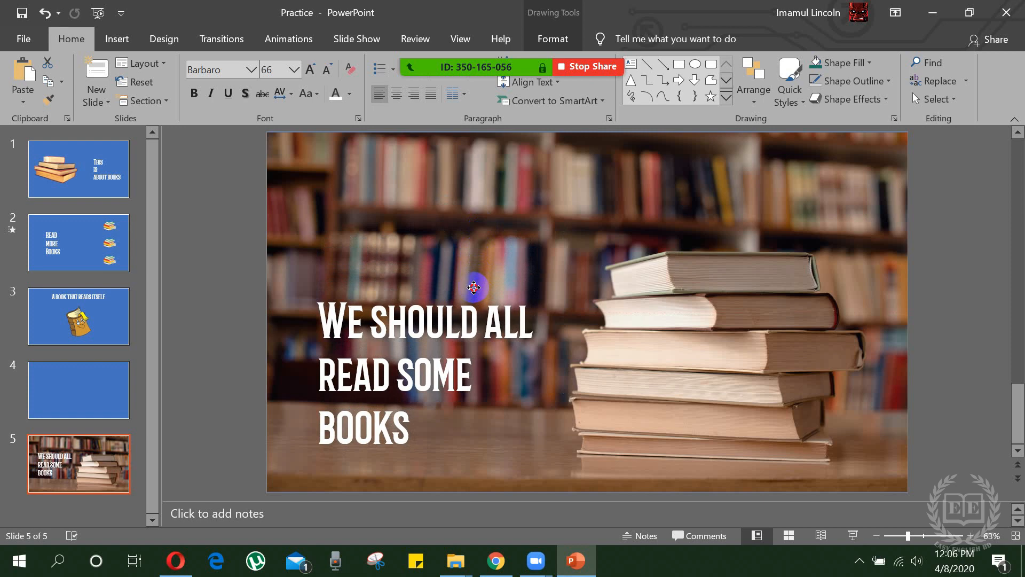
pyautogui.moveTo(473, 287); pyautogui.dragTo(473, 282)
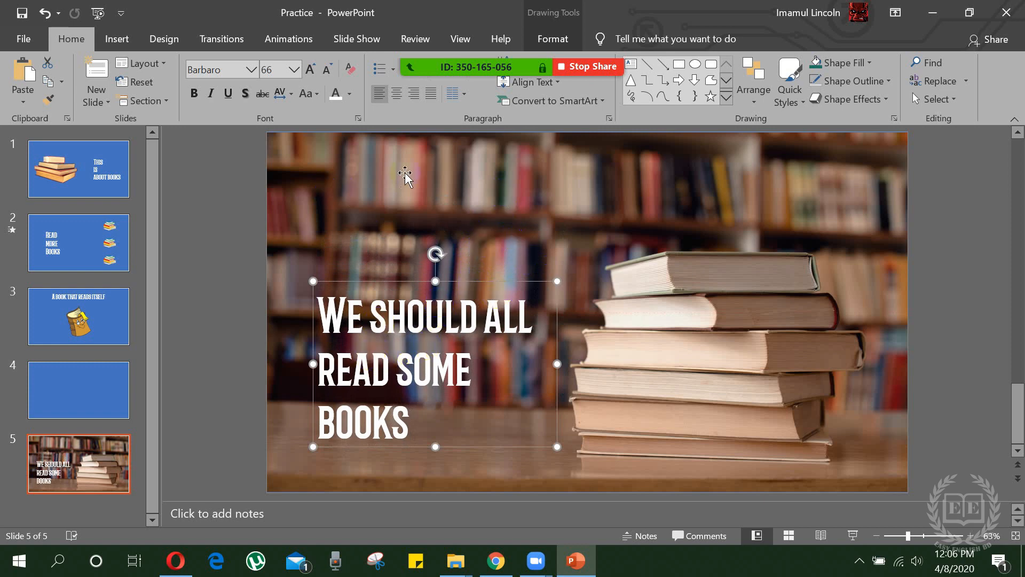
pyautogui.click(203, 208)
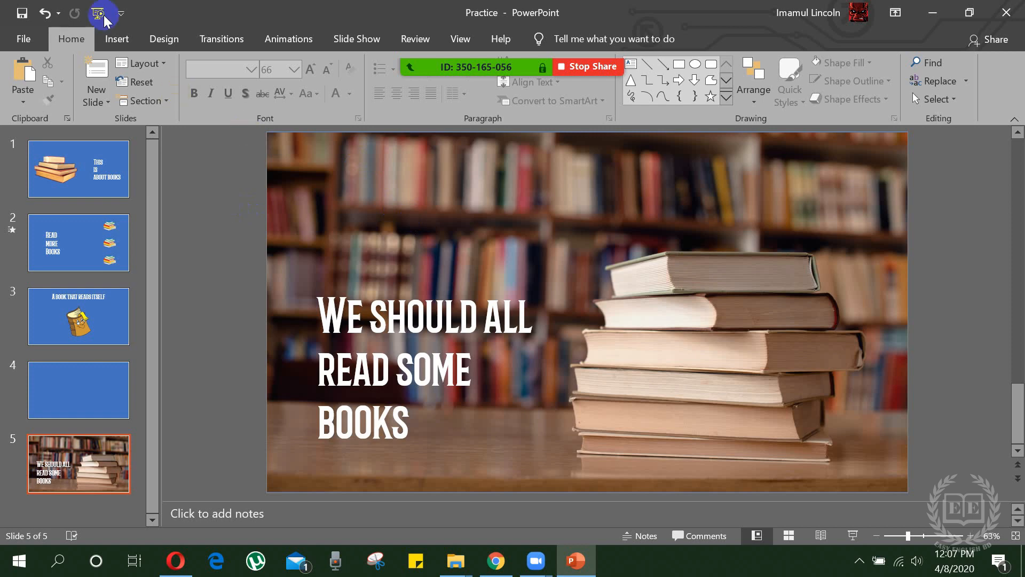
# - Insert a 1" by 1" rectangle above the text on slide 5 and remove its outline
pyautogui.click(110, 38)
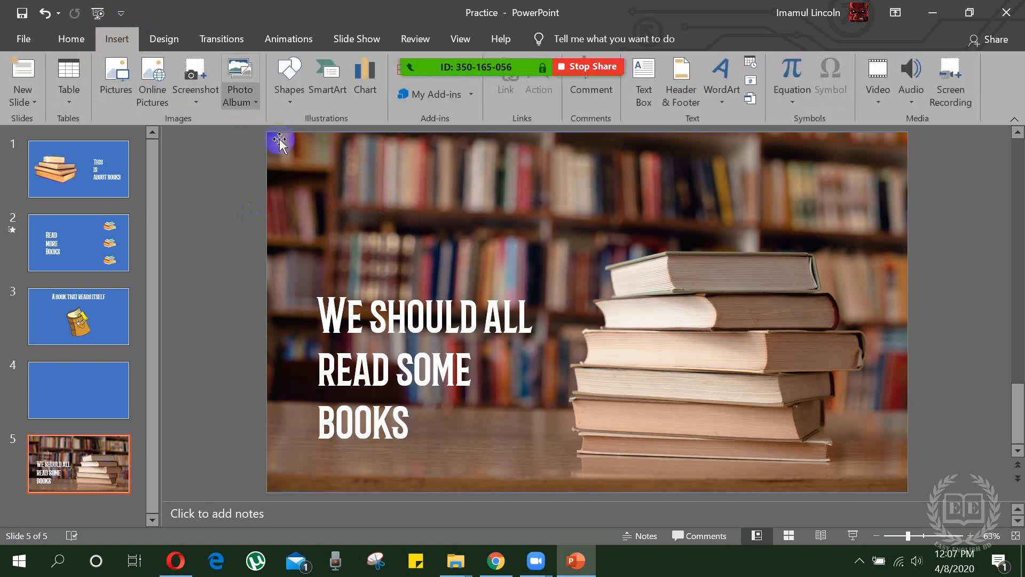
pyautogui.click(290, 104)
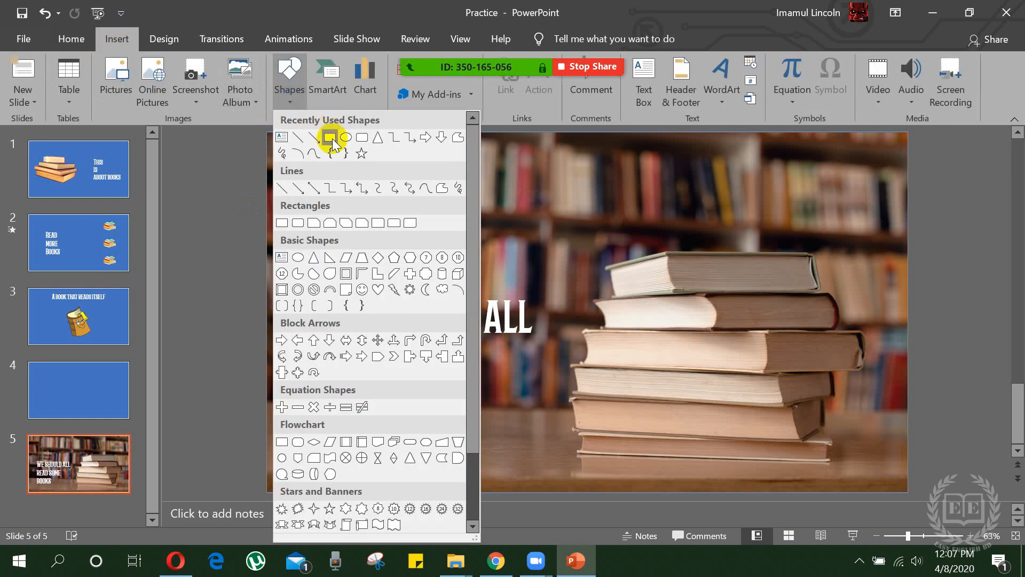
pyautogui.click(332, 138)
pyautogui.click(458, 205)
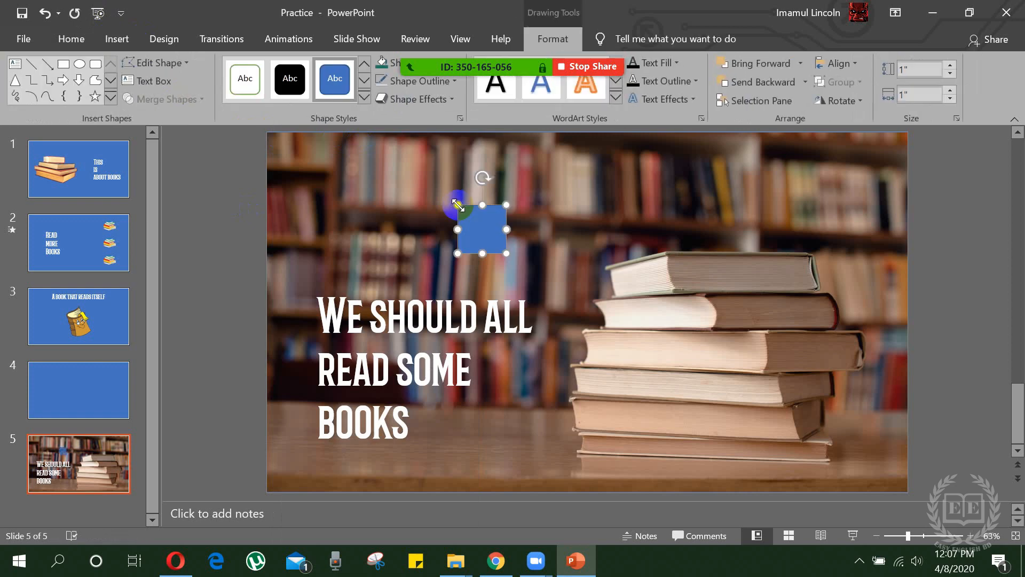
pyautogui.click(452, 84)
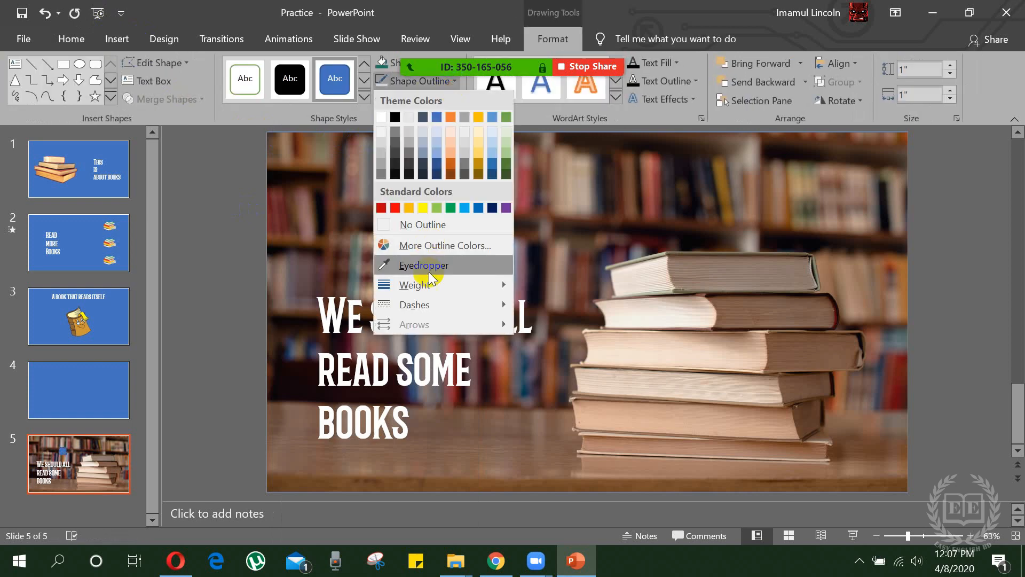
pyautogui.click(430, 225)
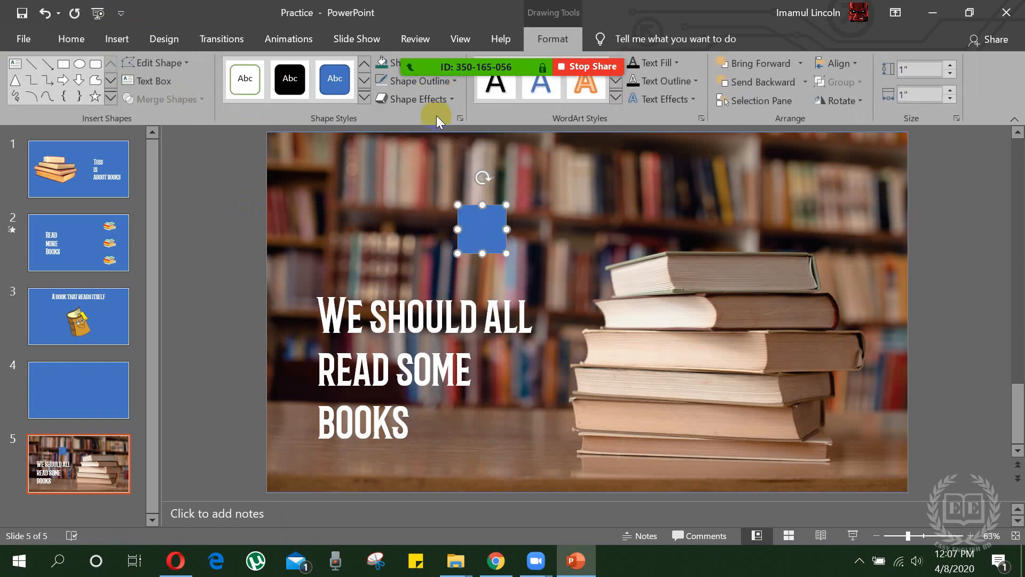
# - Check the custom fill colors for slide 5's square, keep them as they are, and fill it with black
pyautogui.click(392, 72)
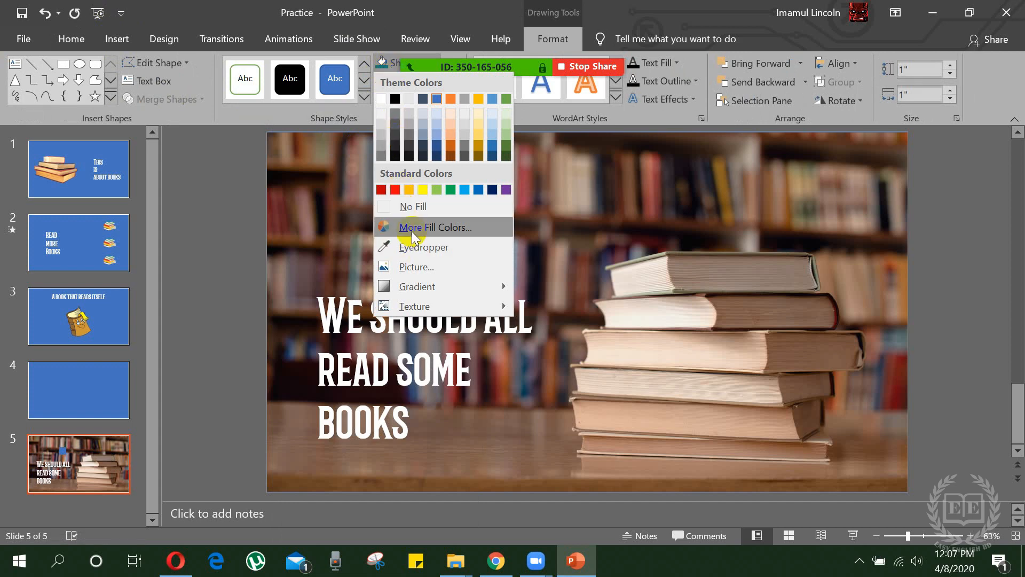
pyautogui.click(411, 231)
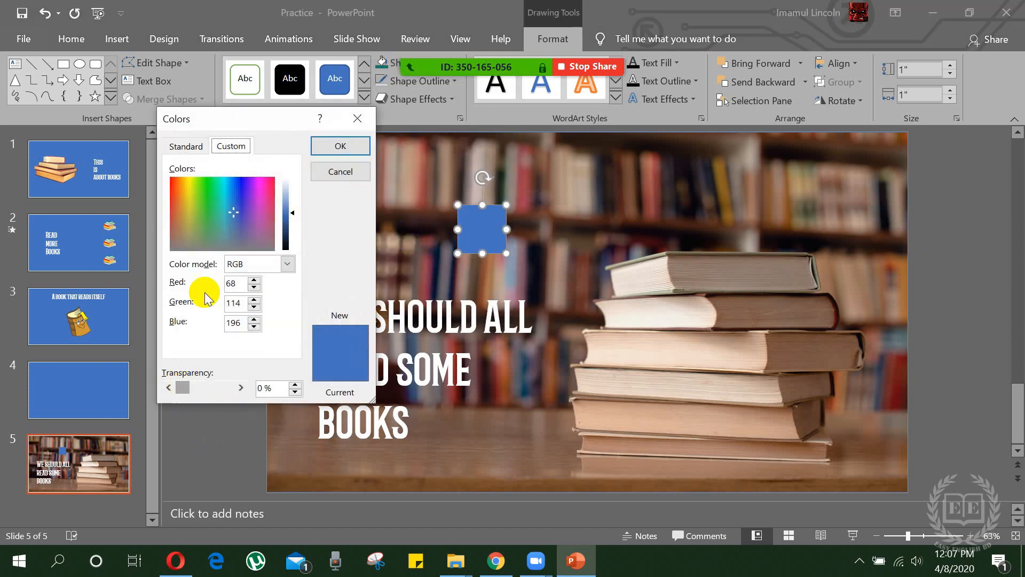
pyautogui.click(355, 144)
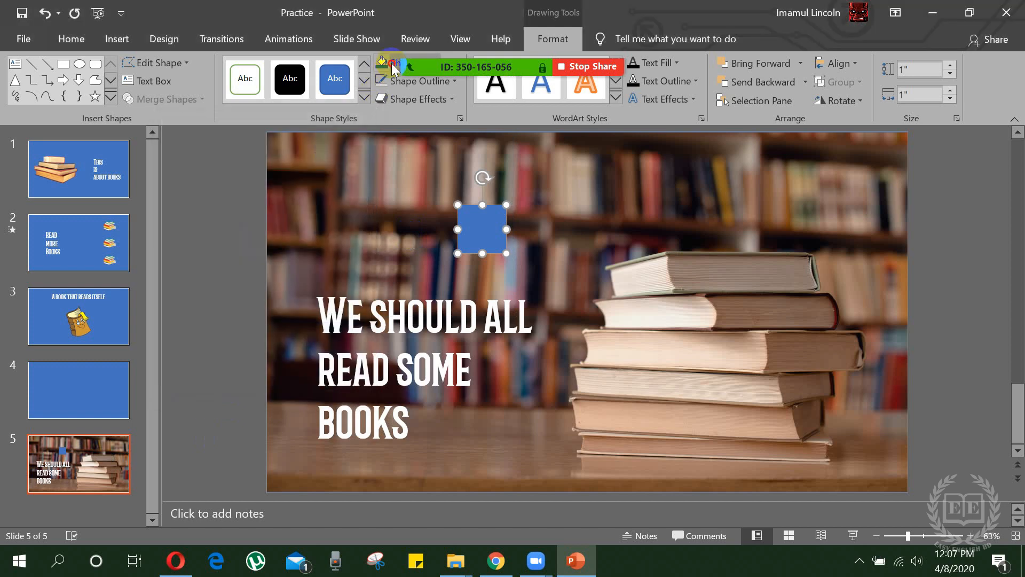
pyautogui.click(391, 63)
pyautogui.click(396, 98)
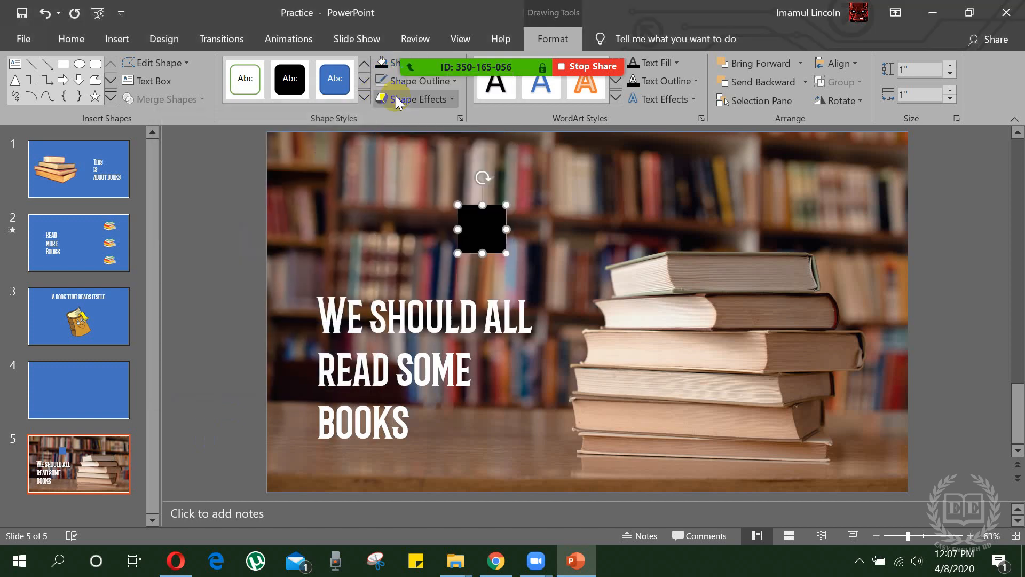
# - Set the black square's fill transparency to 55% and enlarge it to about 2.14" by 2.69", overlapping the text and books
pyautogui.click(389, 63)
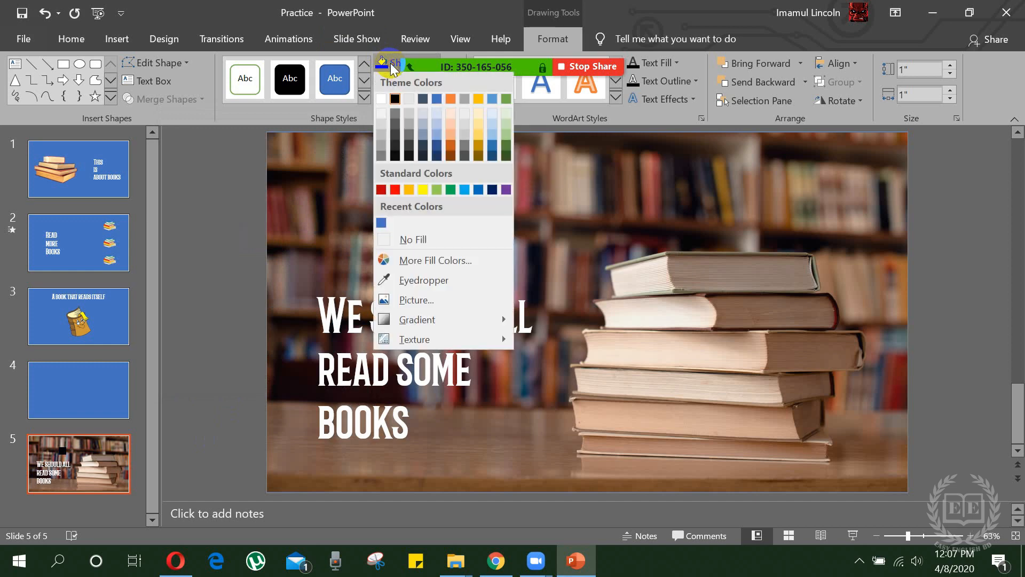
pyautogui.click(404, 260)
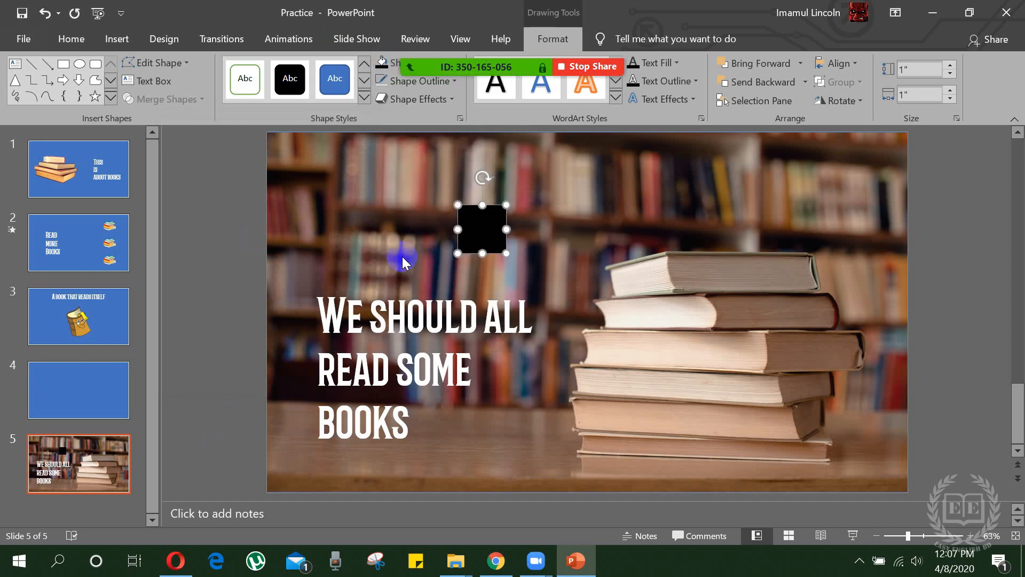
pyautogui.moveTo(222, 386)
pyautogui.mouseDown()
pyautogui.moveTo(190, 387)
pyautogui.moveTo(222, 386)
pyautogui.moveTo(206, 395)
pyautogui.mouseUp()
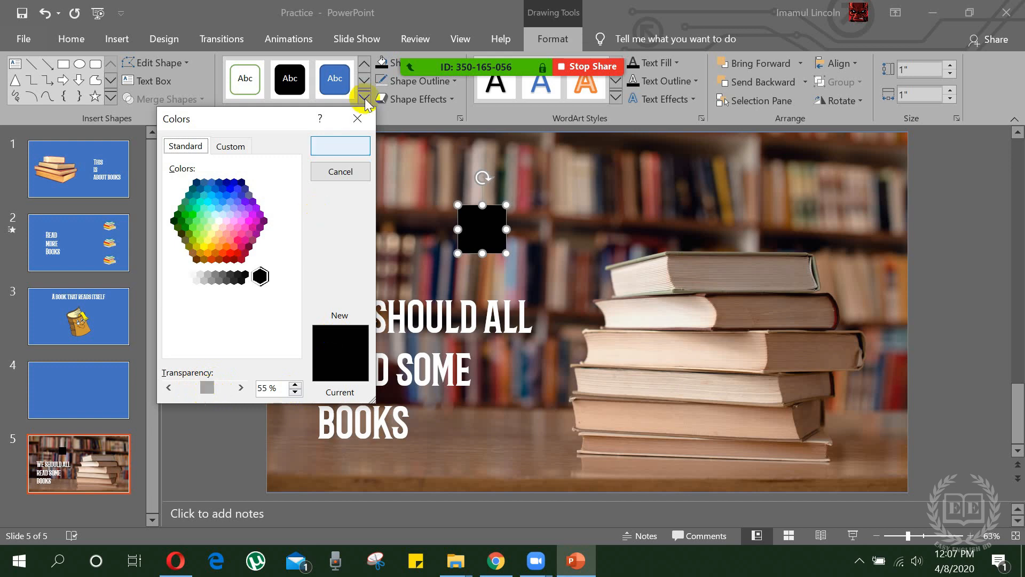
pyautogui.click(337, 146)
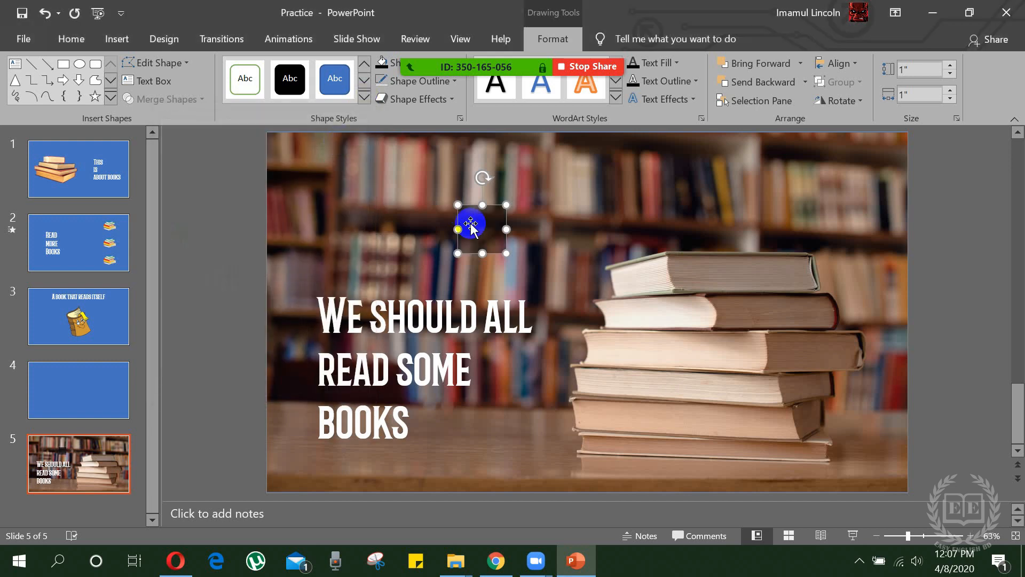
pyautogui.moveTo(476, 232); pyautogui.dragTo(708, 423)
pyautogui.moveTo(637, 346); pyautogui.dragTo(563, 278)
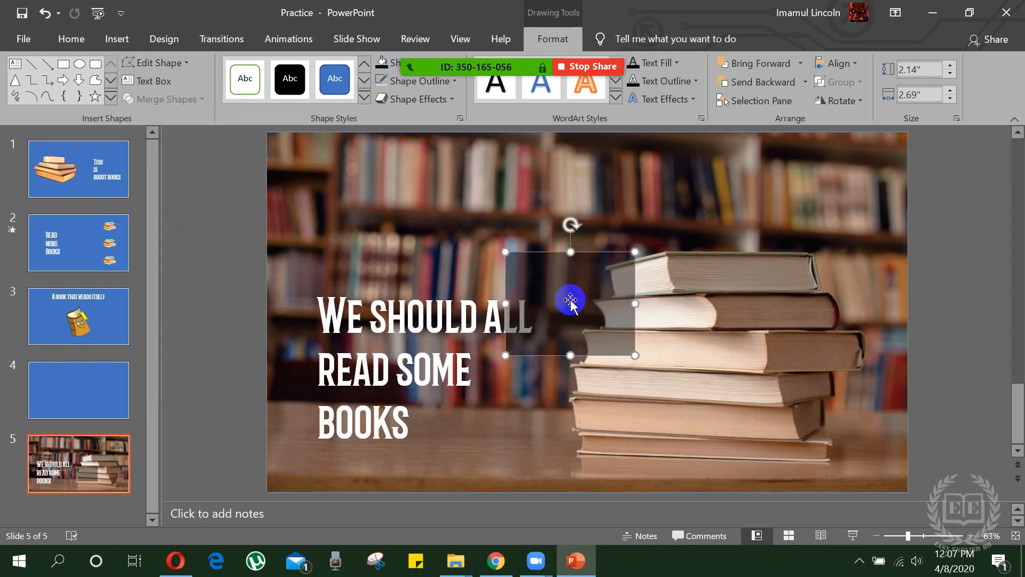
# - Increase the black rectangle's fill transparency by a few percent
pyautogui.click(396, 64)
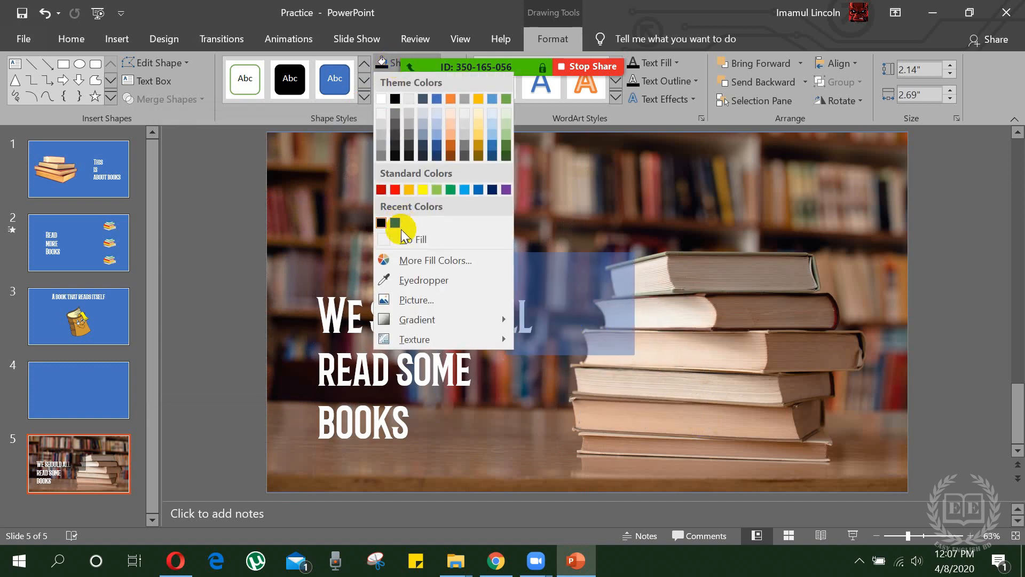
pyautogui.click(403, 260)
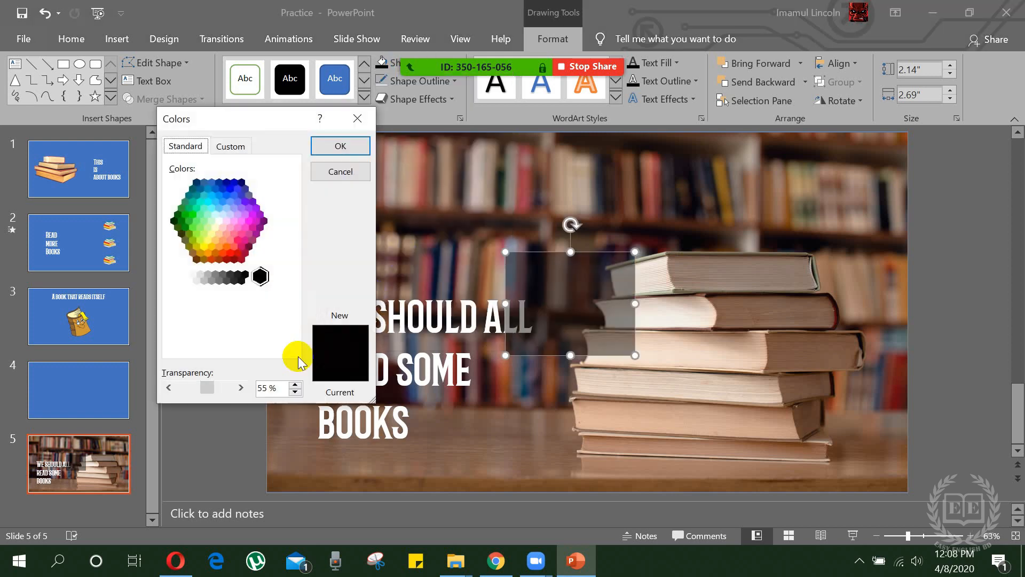
pyautogui.click(240, 388)
pyautogui.click(240, 387)
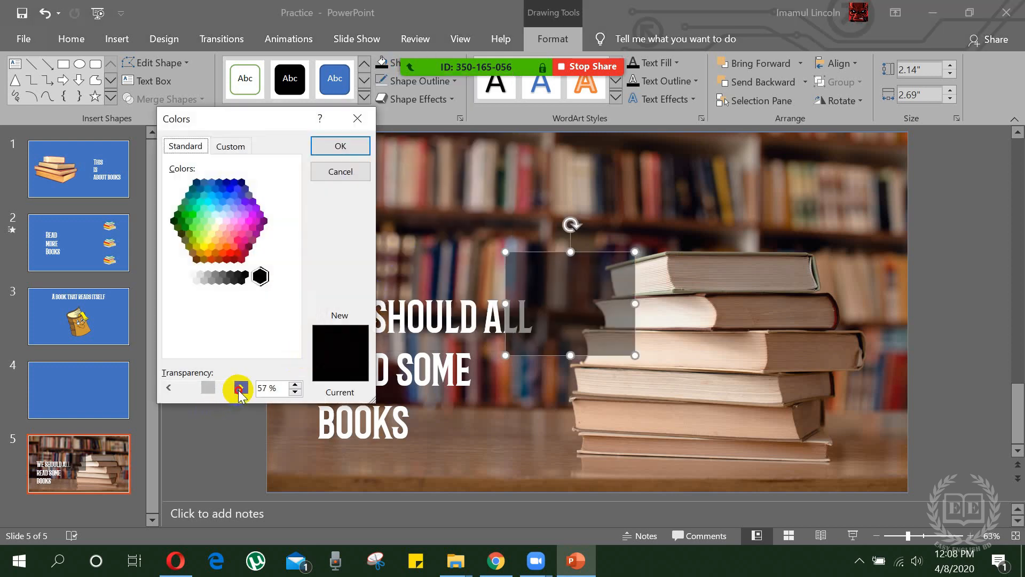
pyautogui.click(240, 388)
pyautogui.click(241, 388)
pyautogui.click(338, 152)
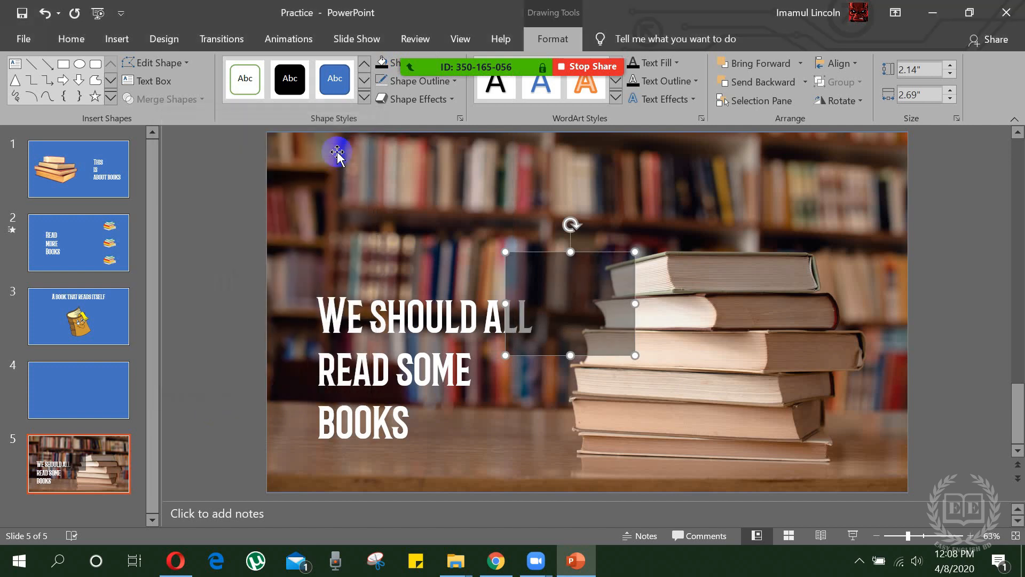
# - Move the translucent rectangle into slide 5's upper-left corner and enlarge it to about 4.26" by 4.51"
pyautogui.moveTo(588, 293); pyautogui.dragTo(343, 172)
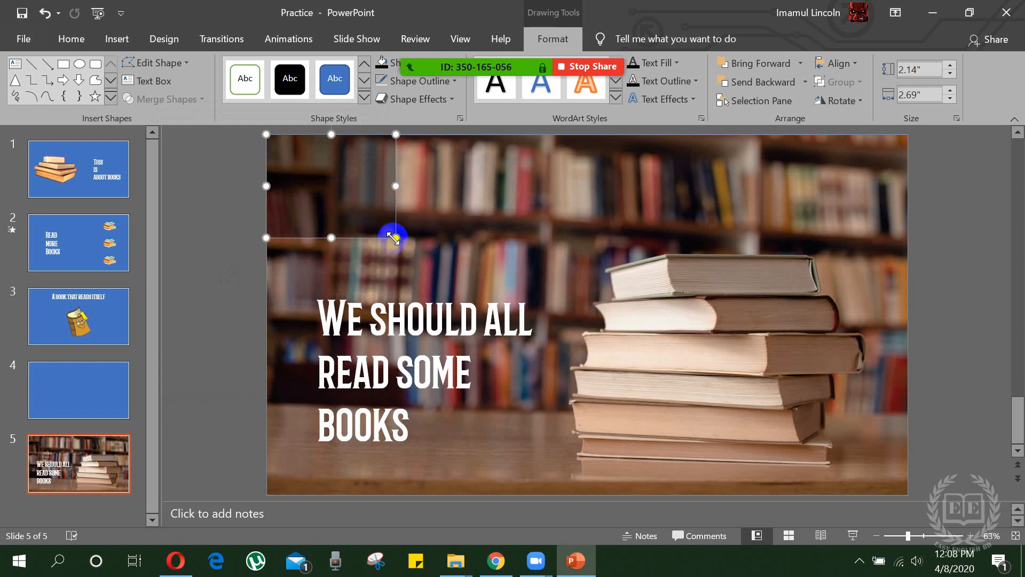
pyautogui.moveTo(396, 238); pyautogui.dragTo(483, 338)
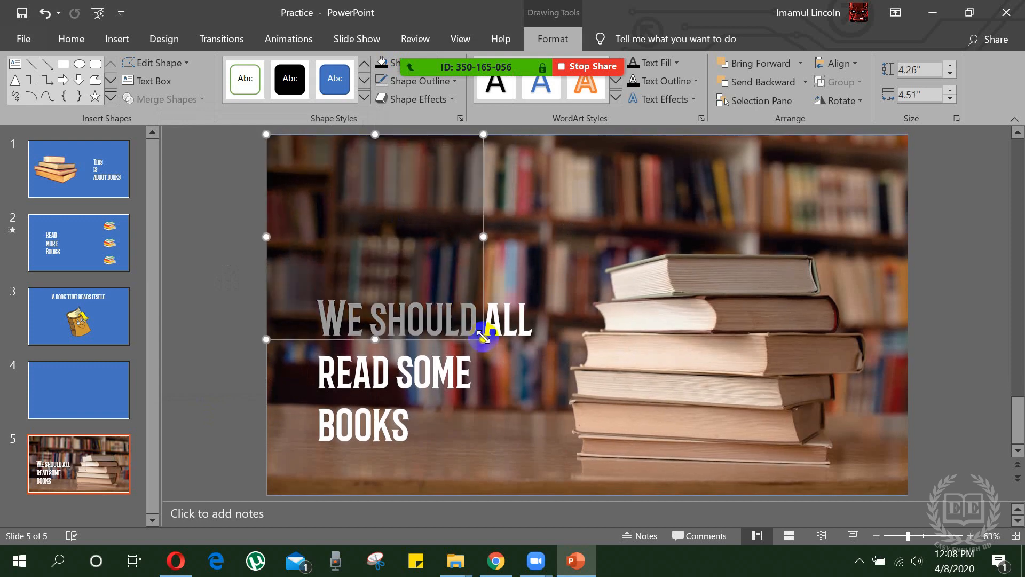
# - Bring the "We should all read some books" text box to the front of the translucent rectangle
pyautogui.click(503, 319)
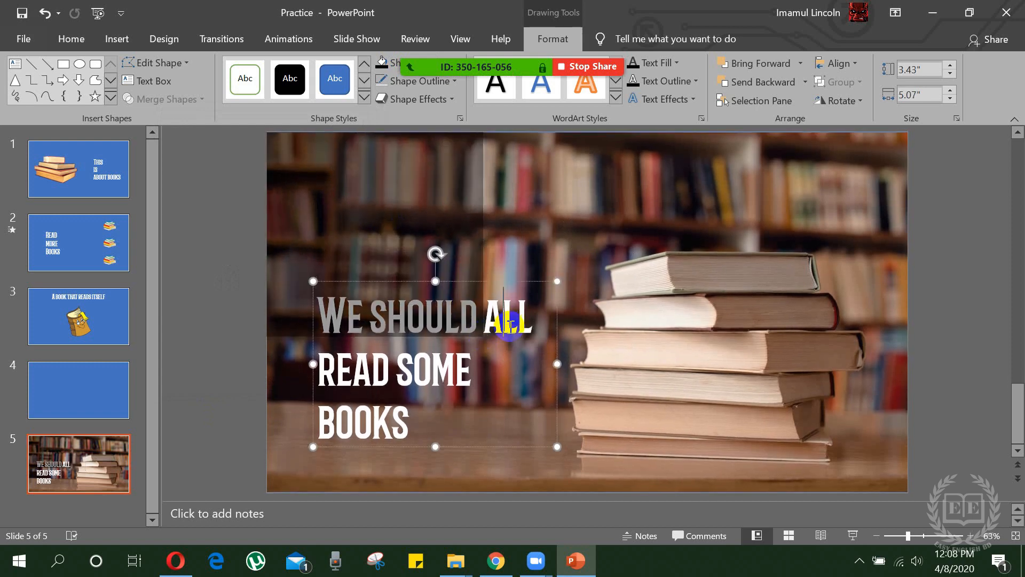
pyautogui.click(493, 281)
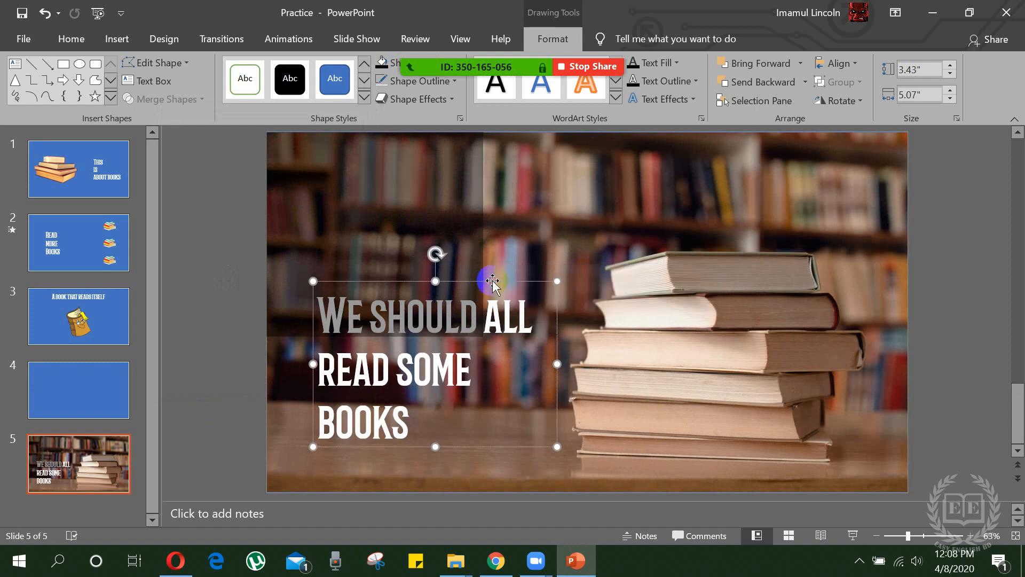
pyautogui.rightClick(492, 280)
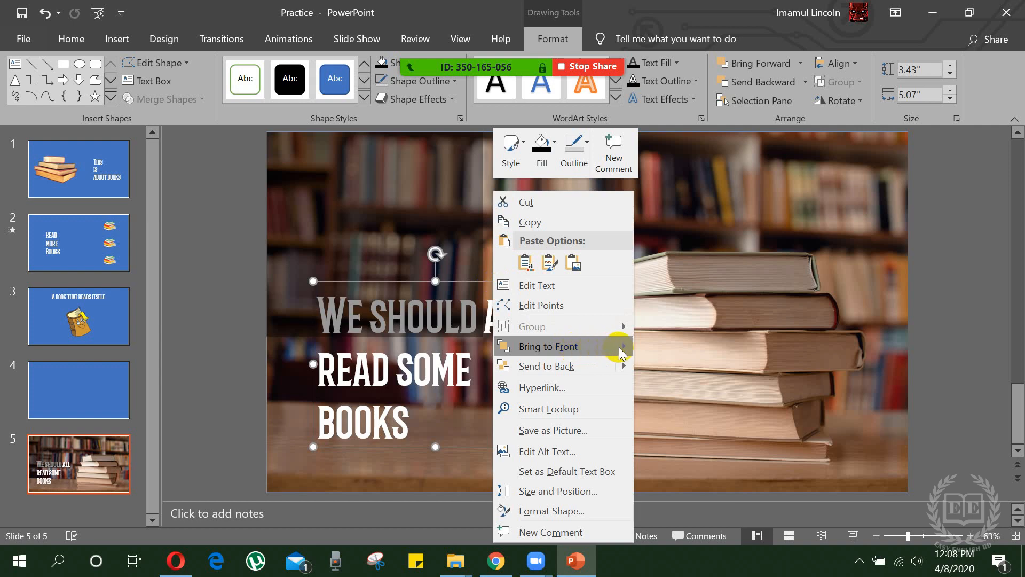
pyautogui.moveTo(621, 350)
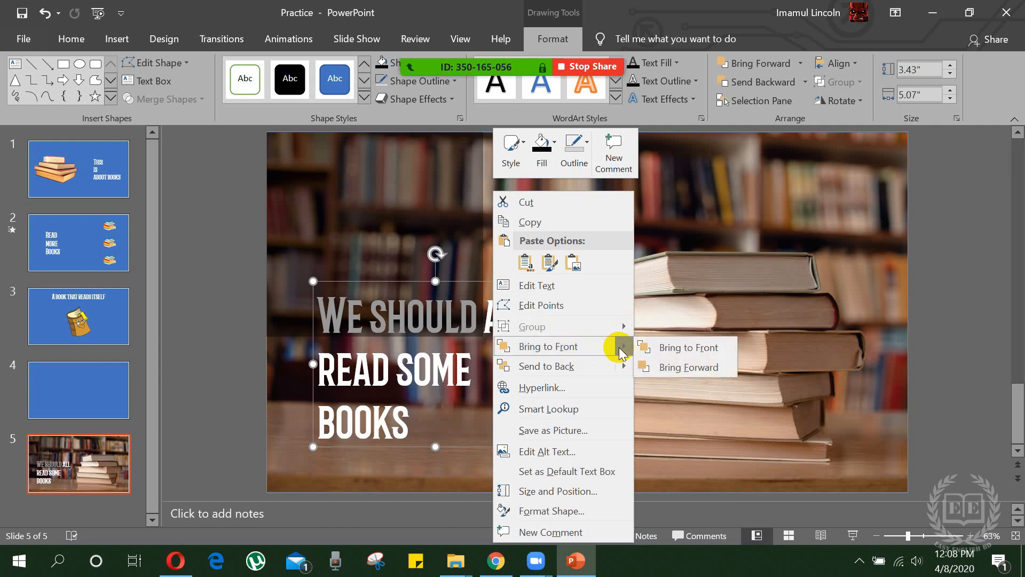
pyautogui.click(659, 347)
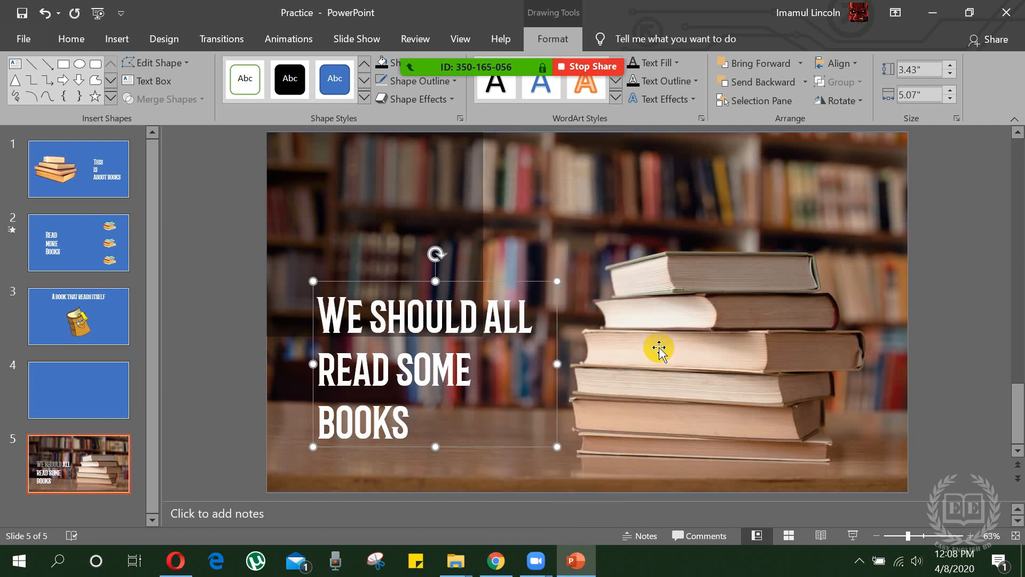
# - Stretch the translucent rectangle to a width of 13.33" and down to the slide's lower edge, covering the whole picture
pyautogui.click(474, 221)
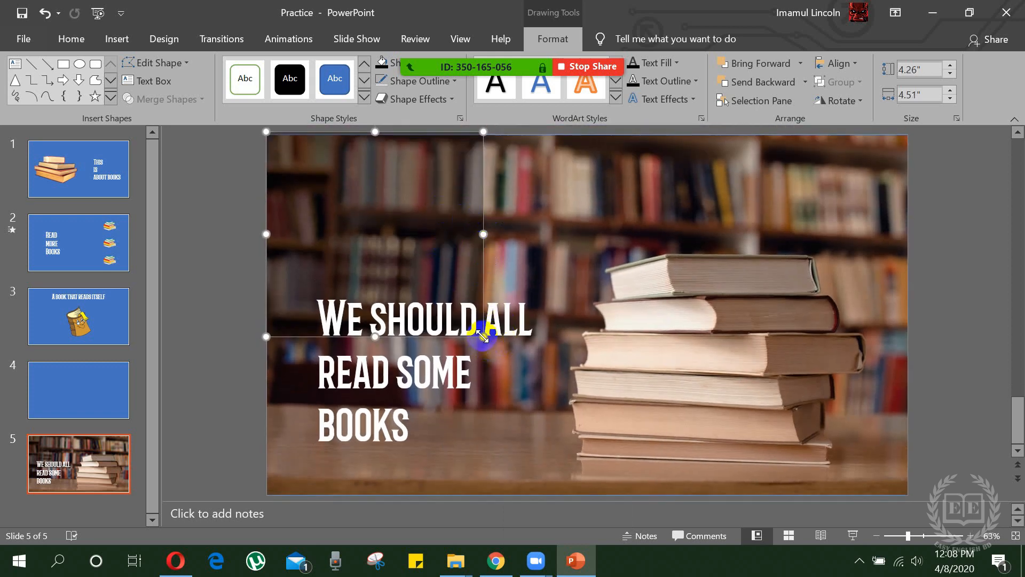
pyautogui.moveTo(483, 337); pyautogui.dragTo(907, 357)
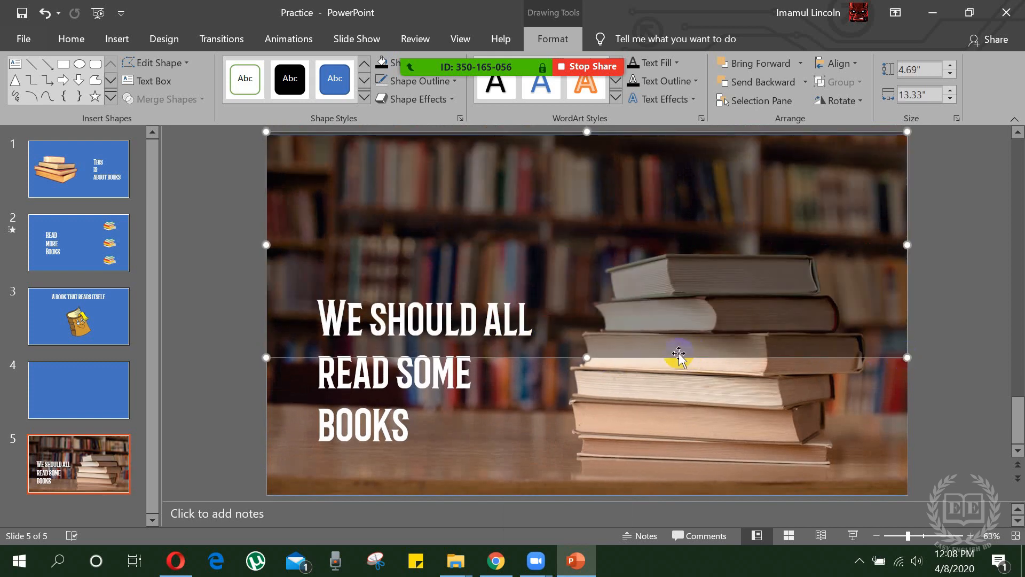
pyautogui.moveTo(585, 358); pyautogui.dragTo(584, 488)
pyautogui.click(216, 338)
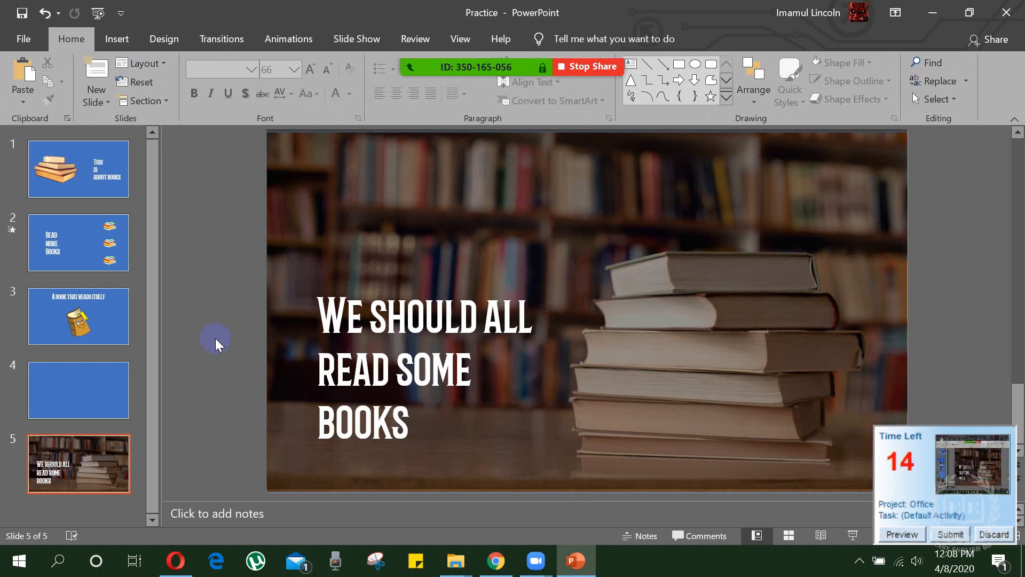
# - Submit the time-tracker notice, check the Zoom meeting's group chat, and put the chat window away
pyautogui.click(944, 534)
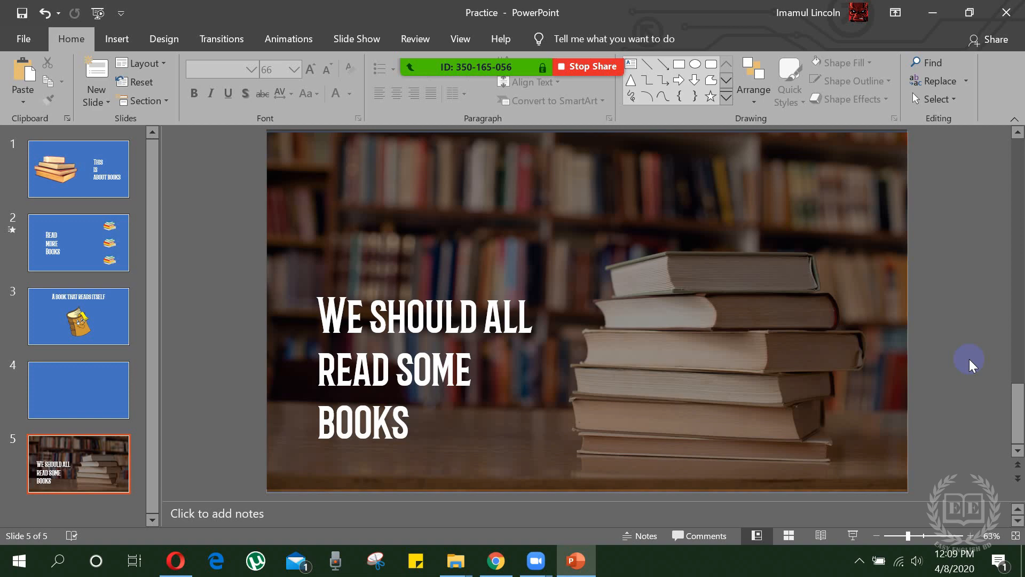
pyautogui.moveTo(536, 558)
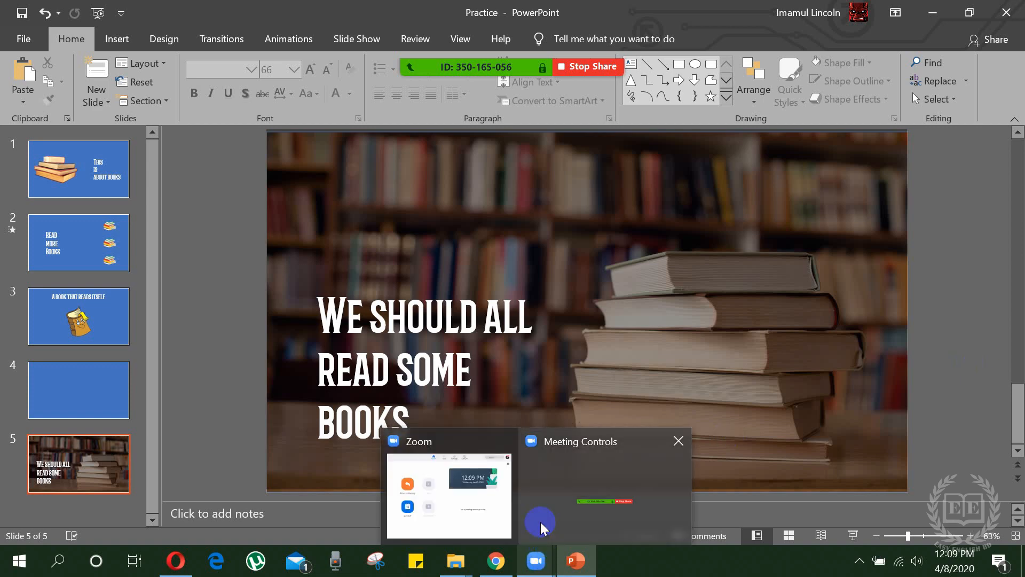
pyautogui.click(541, 527)
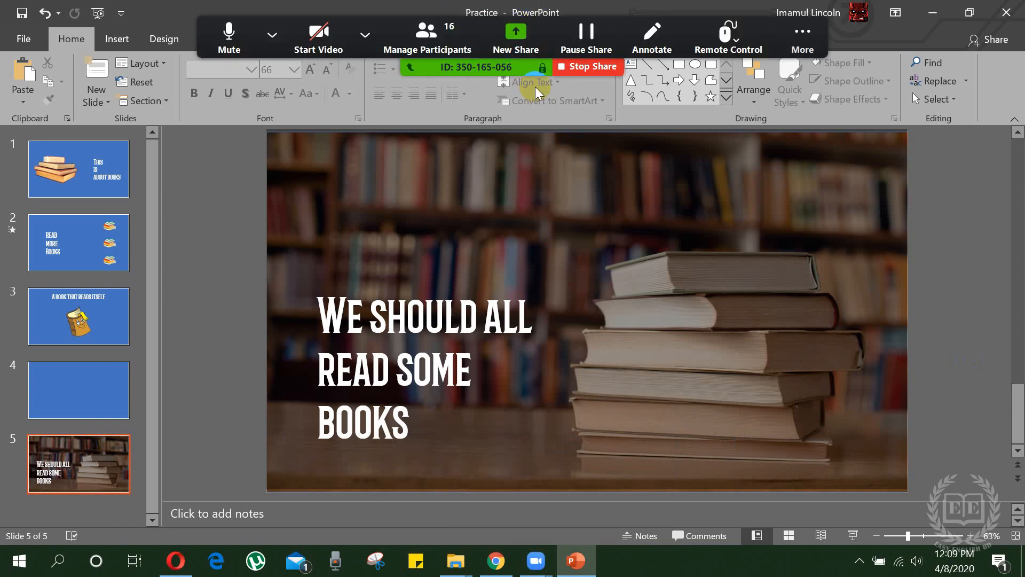
pyautogui.click(798, 43)
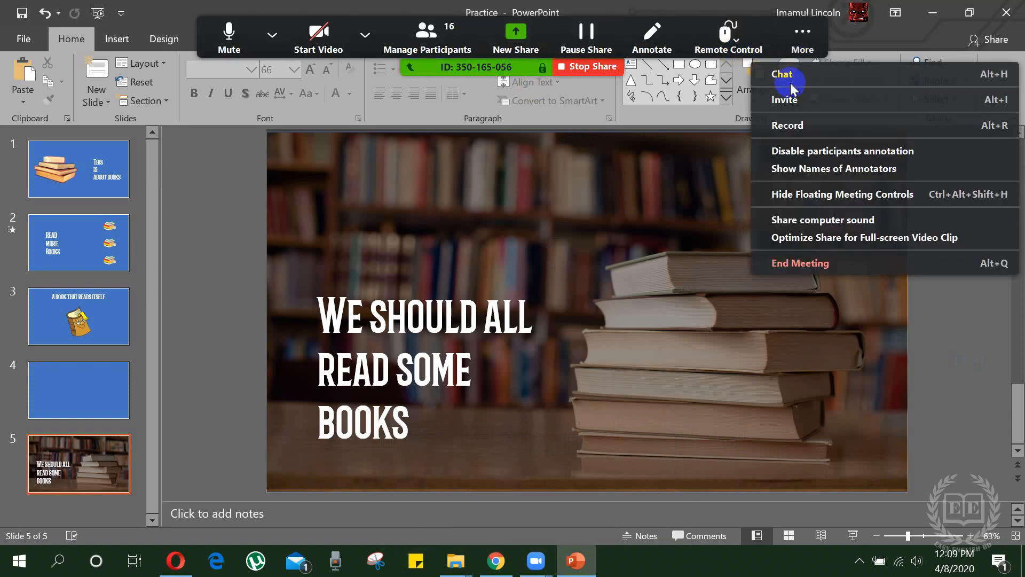
pyautogui.click(792, 85)
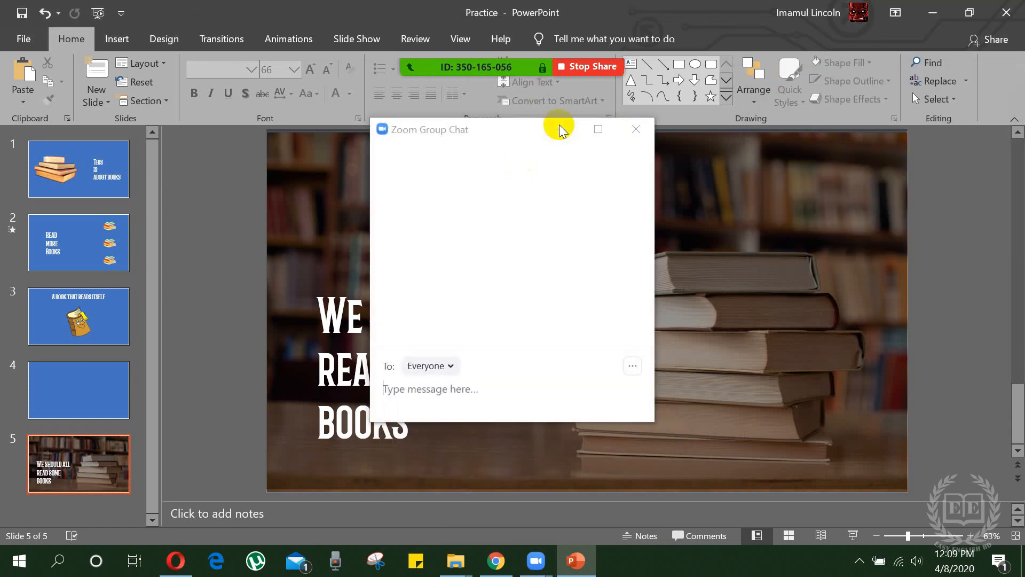
pyautogui.click(561, 129)
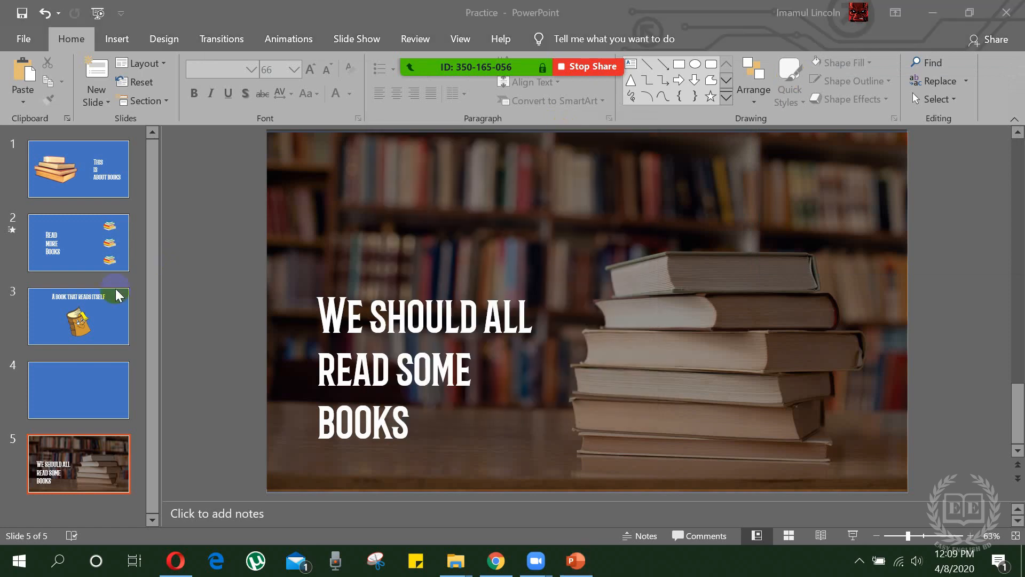
# - Delete the title placeholder and both content placeholders from slide 4, leaving the slide blank
pyautogui.click(78, 393)
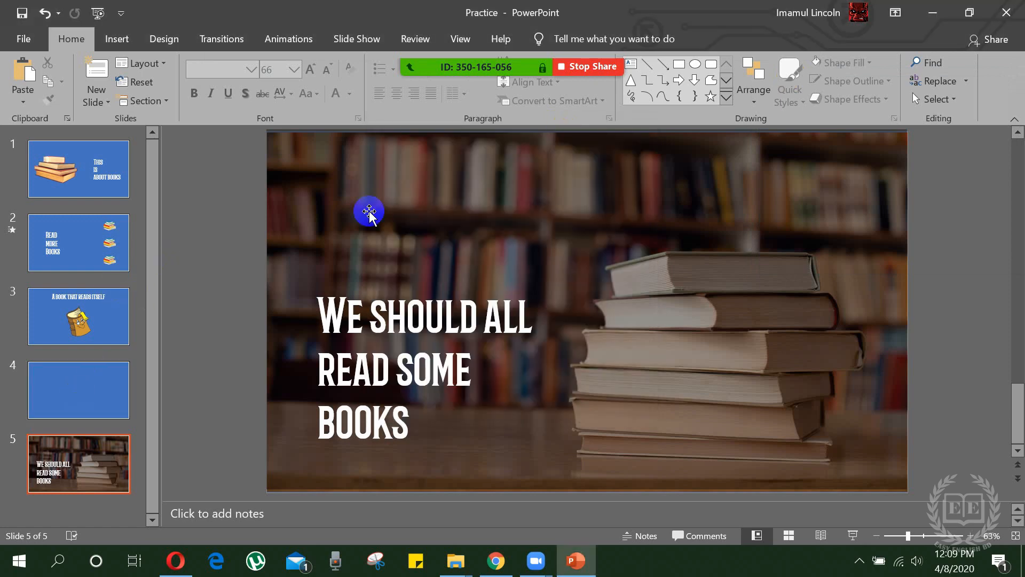
pyautogui.click(142, 363)
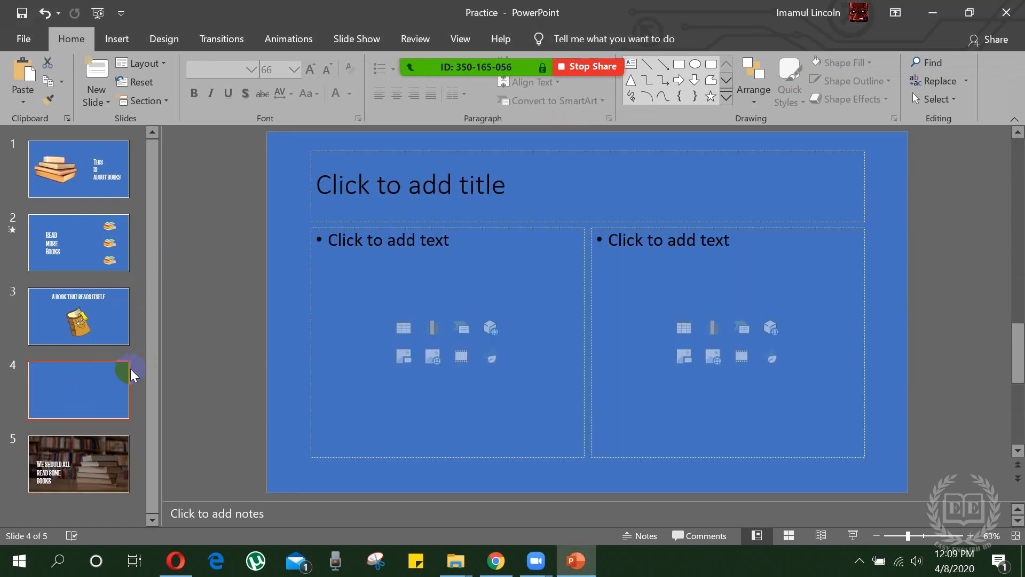
pyautogui.click(351, 152)
pyautogui.press('Delete')
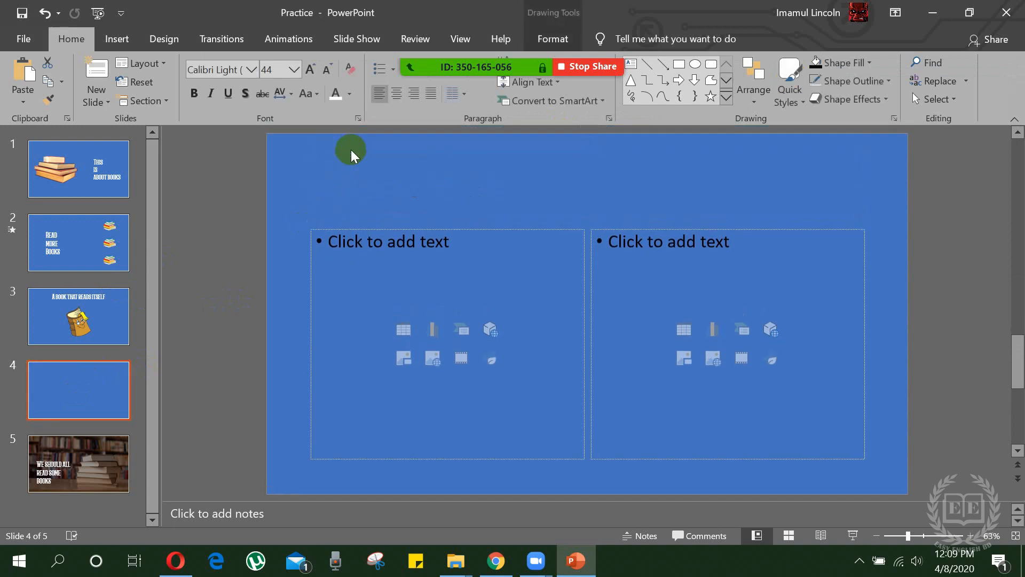
pyautogui.click(380, 229)
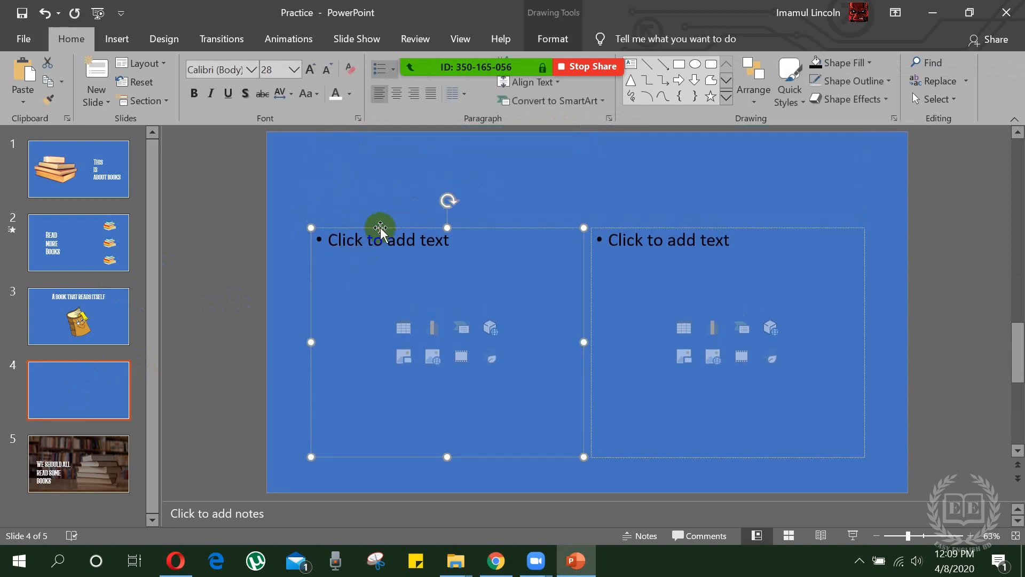
pyautogui.press('Delete')
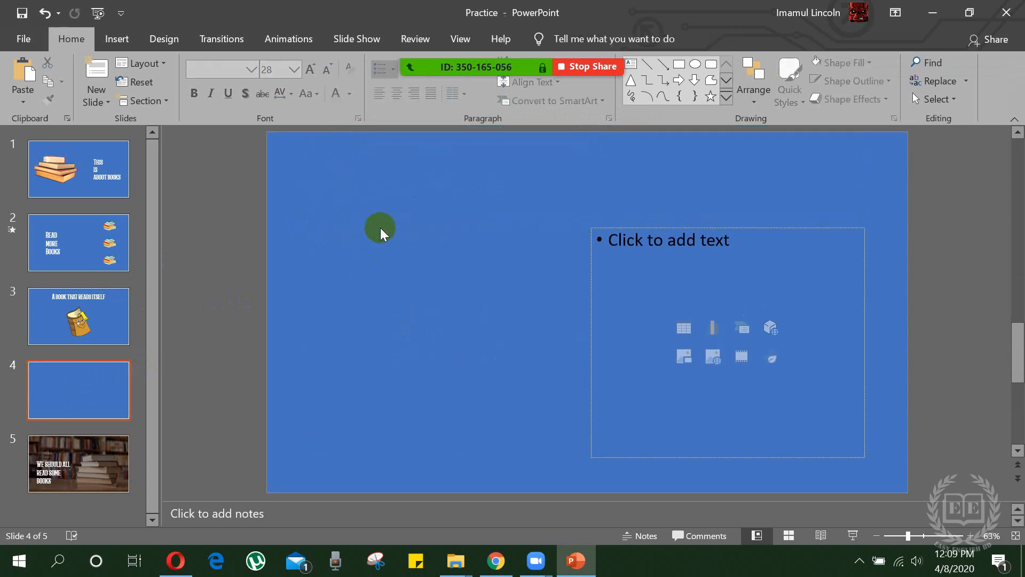
pyautogui.click(590, 277)
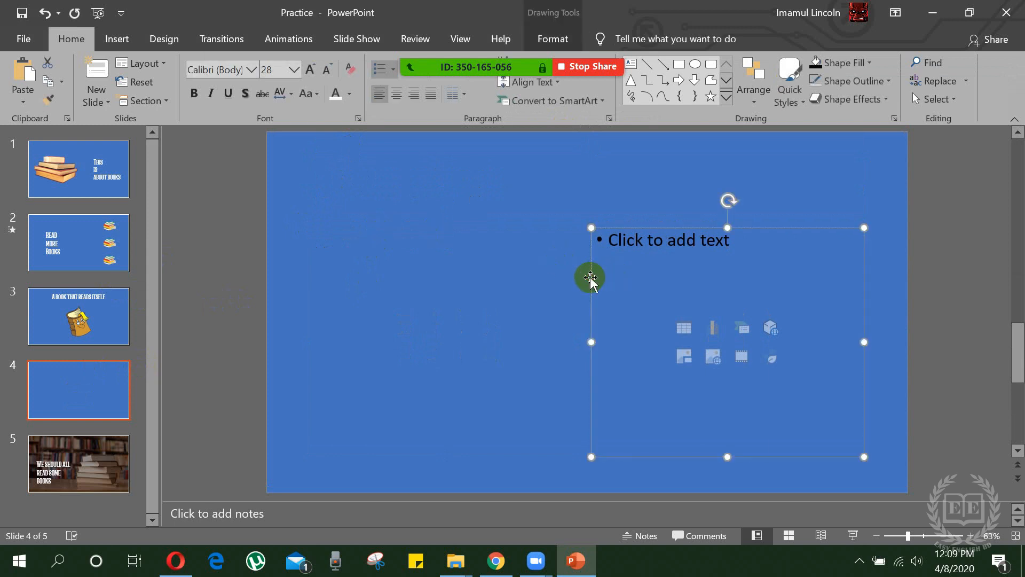
pyautogui.press('Delete')
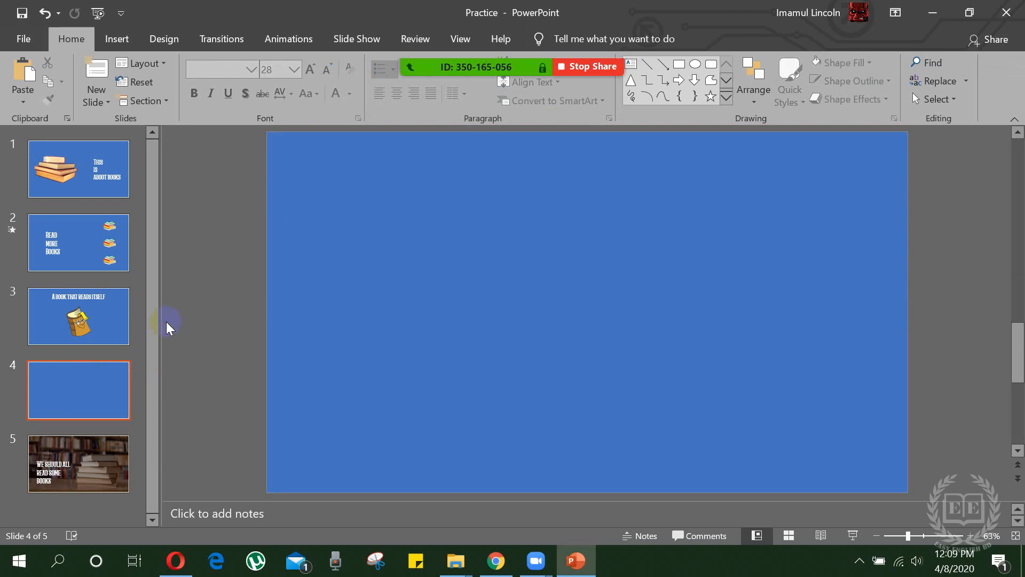
# - Insert a standard pie chart on blank slide 4, admitting the participant in the Zoom waiting room meanwhile
pyautogui.click(108, 450)
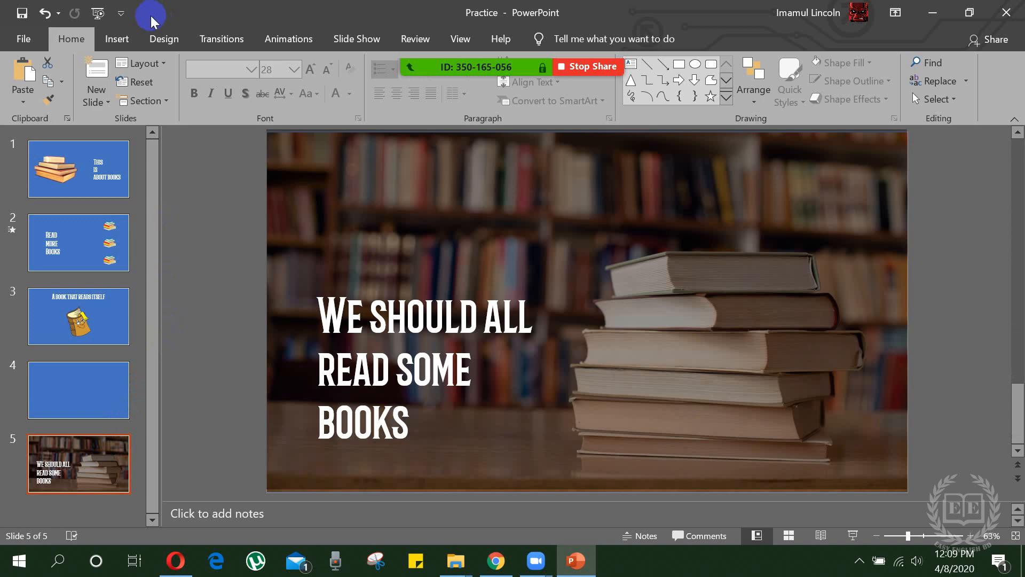
pyautogui.click(128, 38)
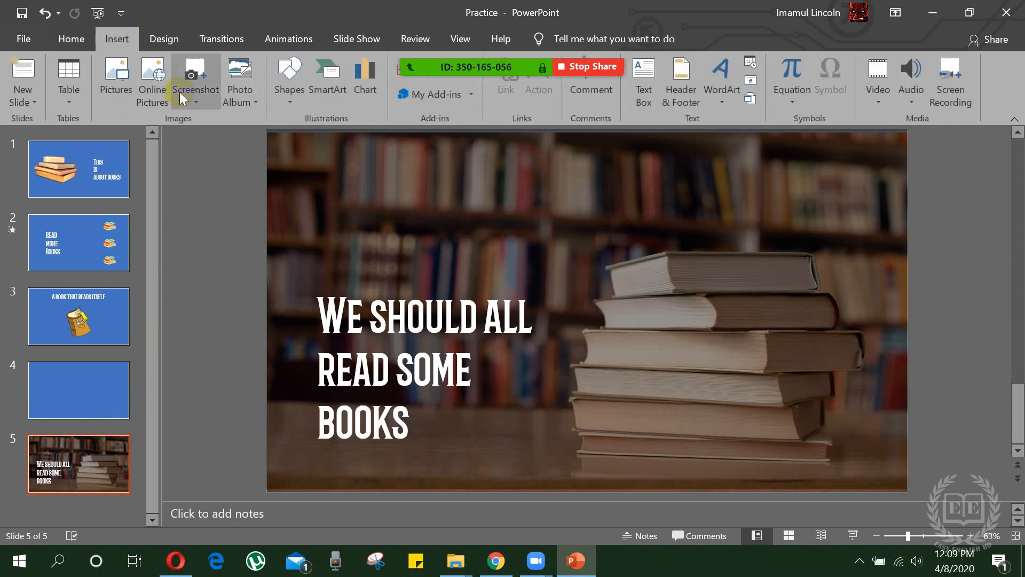
pyautogui.click(62, 404)
pyautogui.click(357, 92)
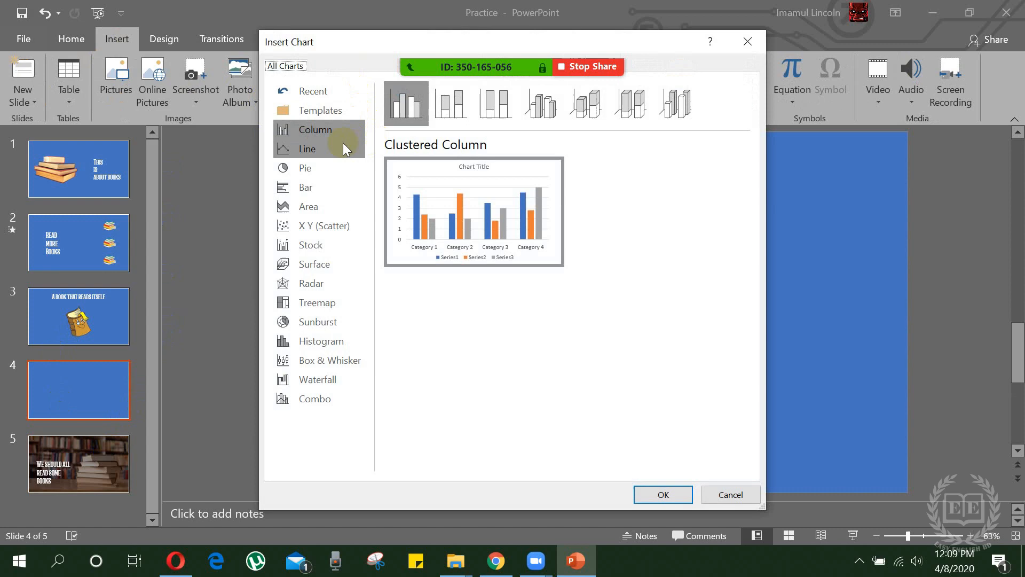
pyautogui.click(310, 168)
pyautogui.moveTo(444, 197)
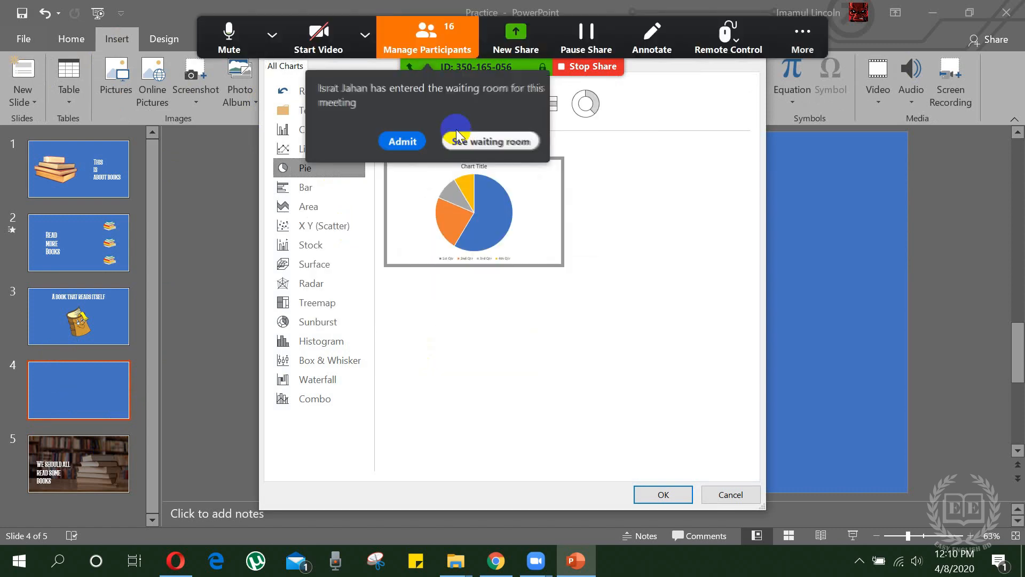
pyautogui.click(394, 143)
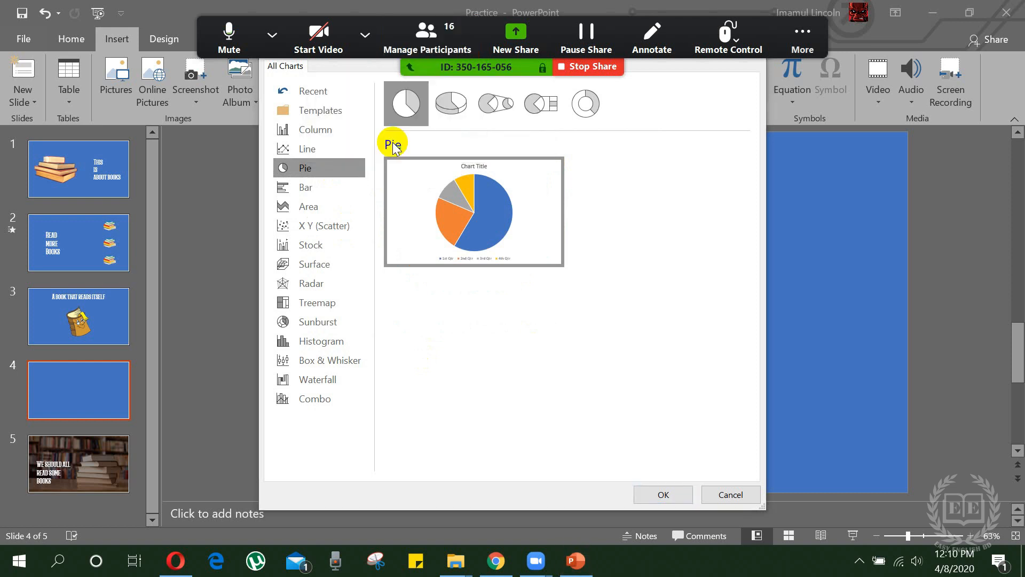
pyautogui.doubleClick(493, 209)
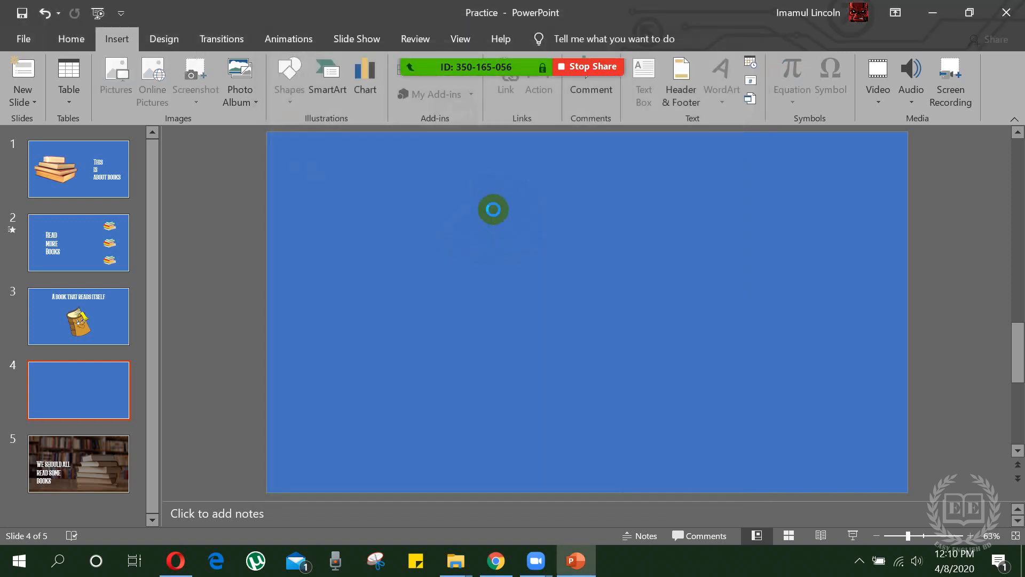